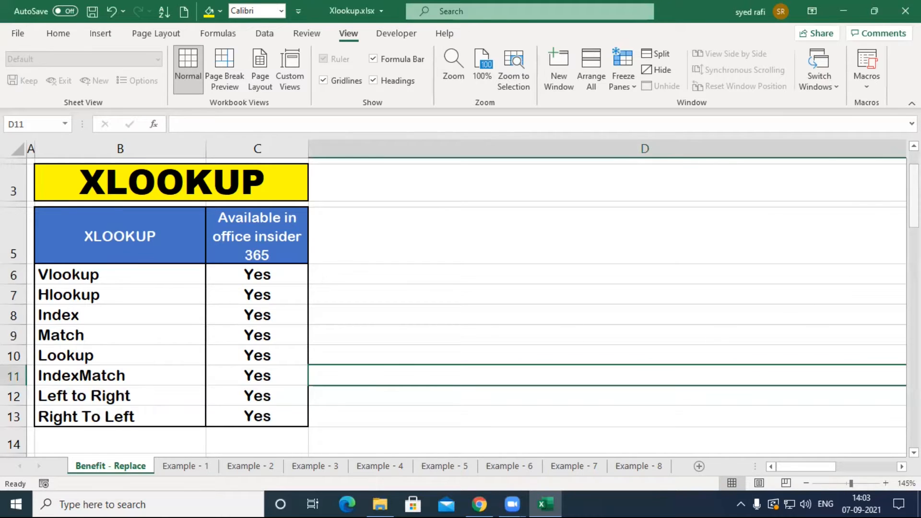
# Step: Insert "if record not found," after return_array in the XLOOKUP syntax text in cell B16
pyautogui.scroll(-3, 461, 307)
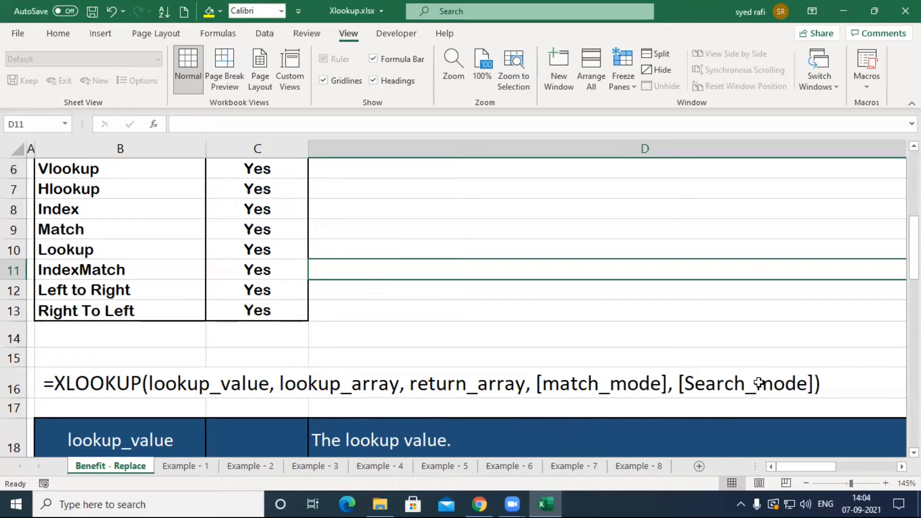
pyautogui.moveTo(914, 247); pyautogui.dragTo(914, 285)
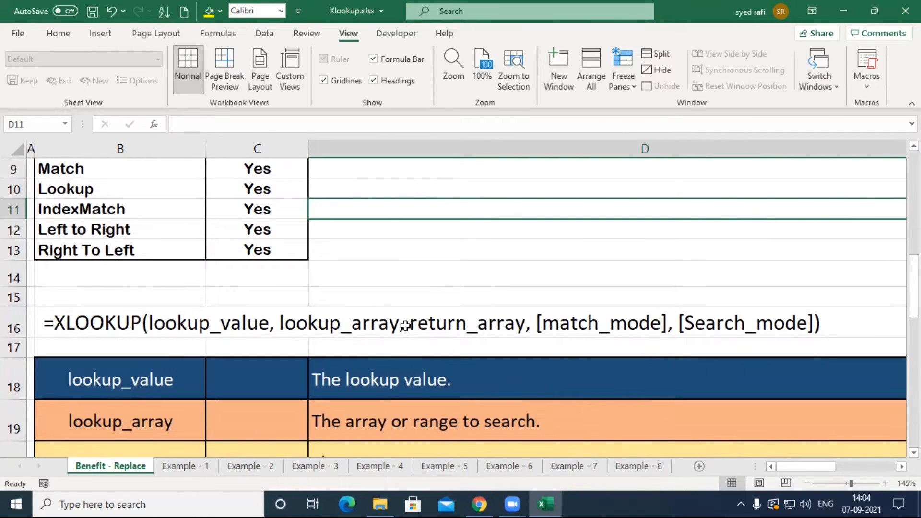
pyautogui.click(532, 323)
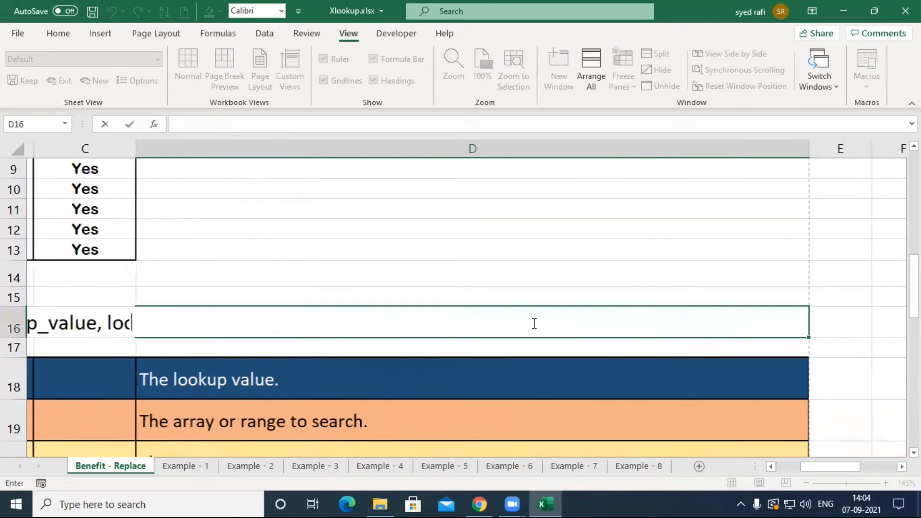
pyautogui.click(107, 322)
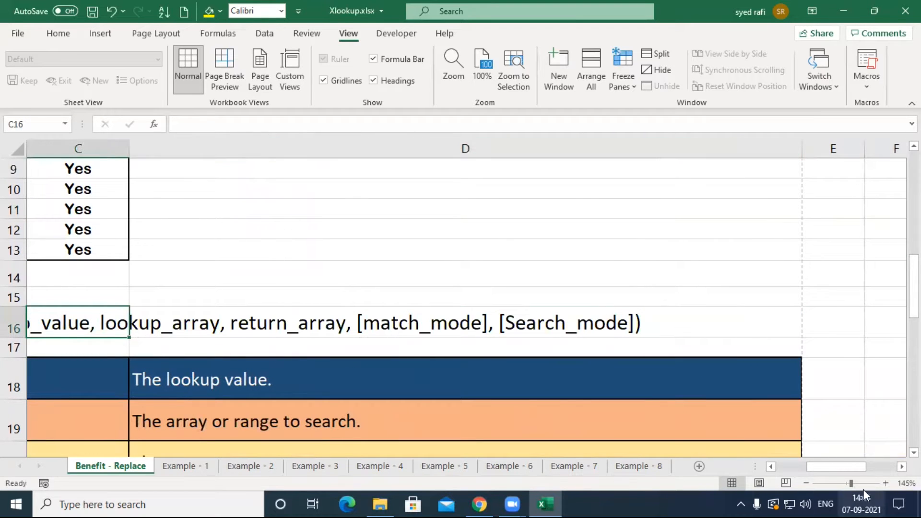
pyautogui.hscroll(-3, 827, 471)
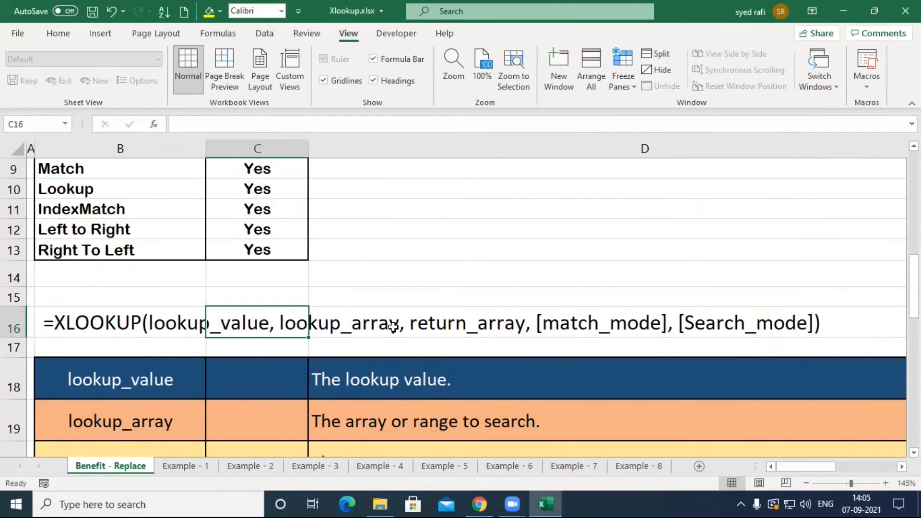
pyautogui.click(164, 323)
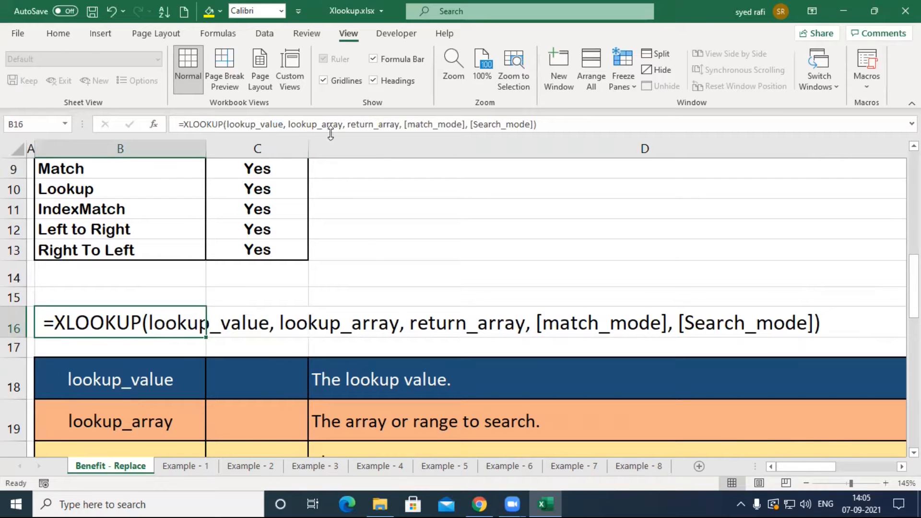
pyautogui.click(402, 124)
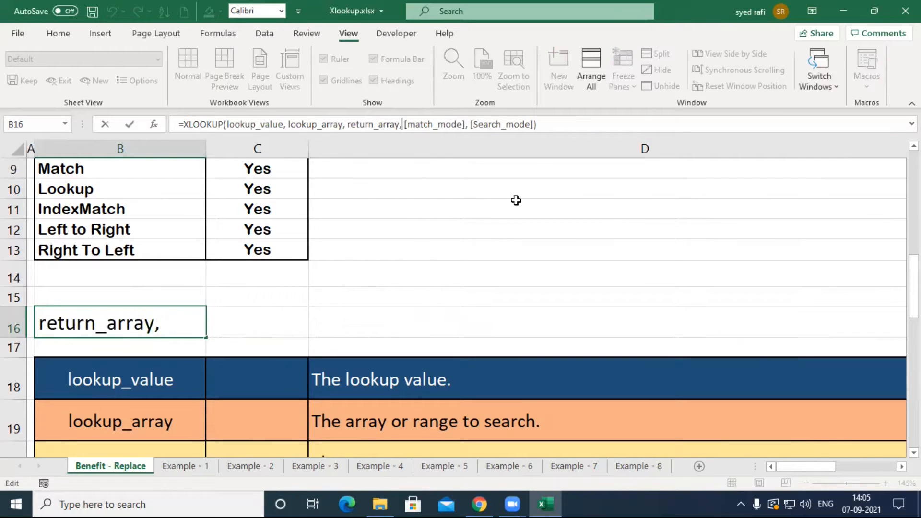
pyautogui.write('if rec')
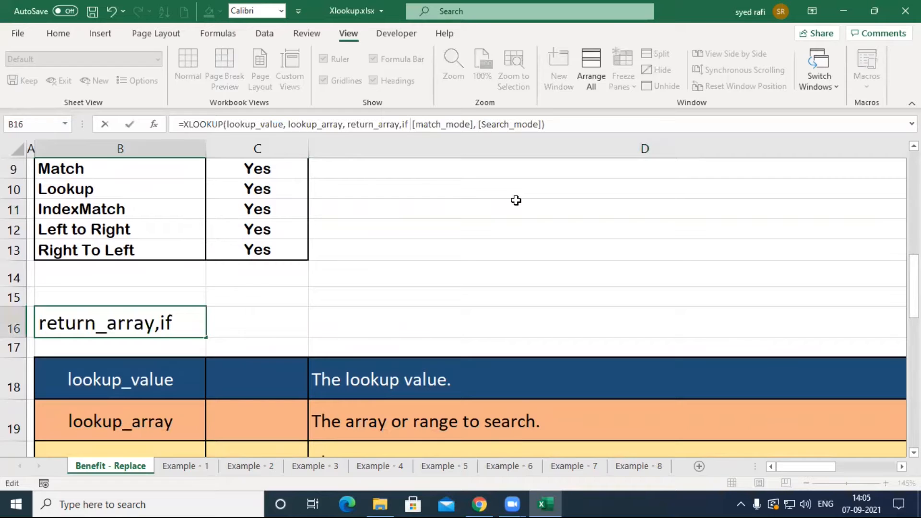
pyautogui.write('ord not ')
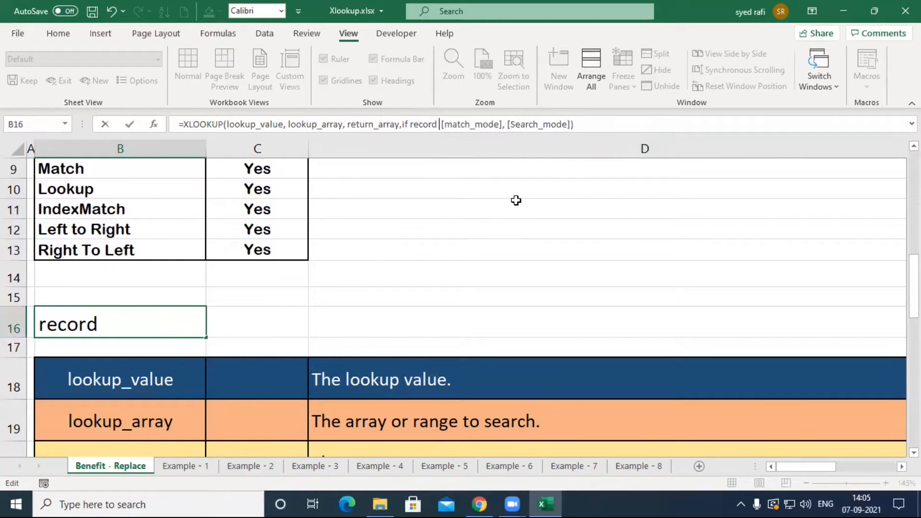
pyautogui.write('found')
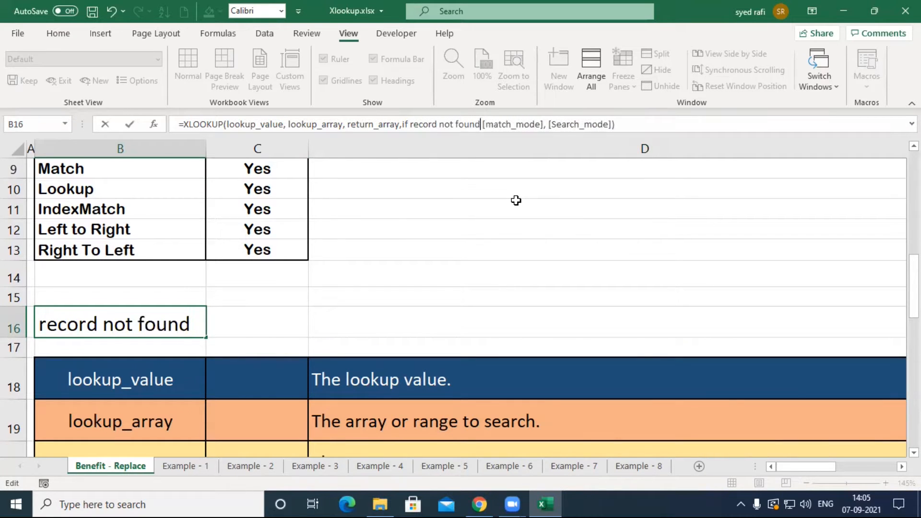
pyautogui.write(',')
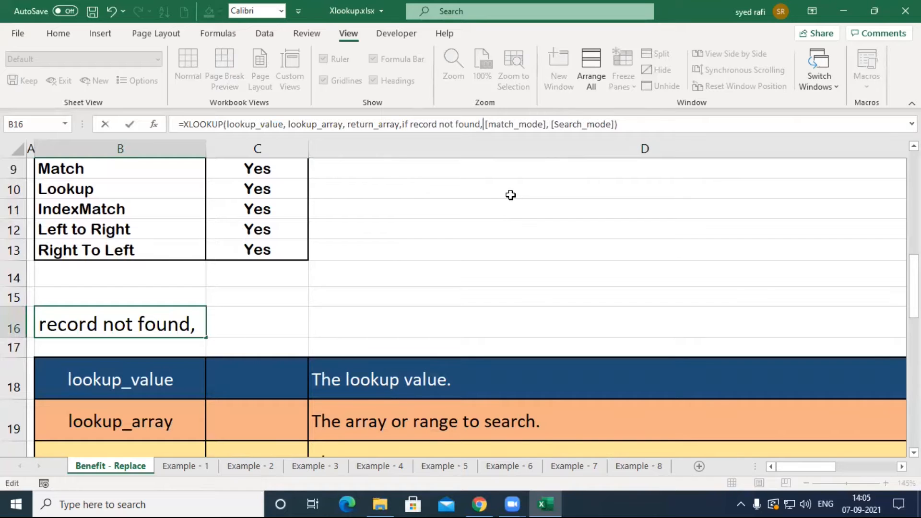
pyautogui.click(305, 315)
pyautogui.click(181, 326)
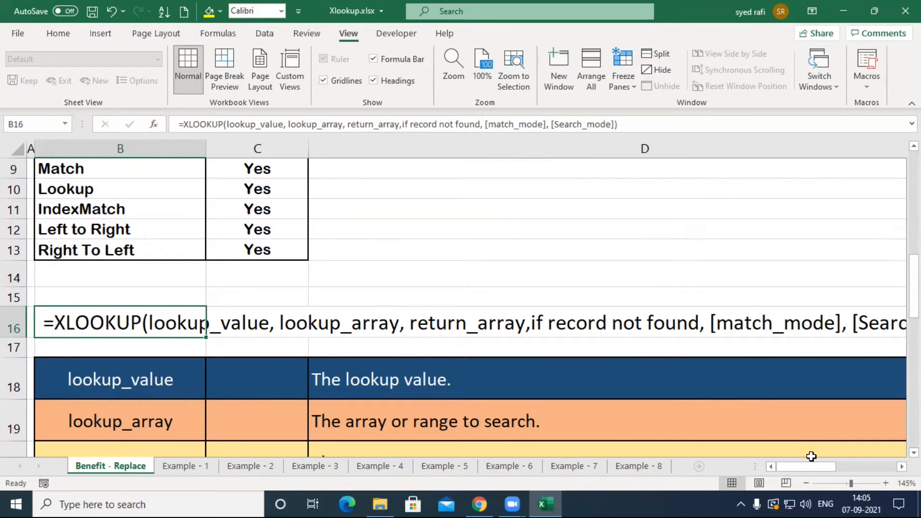
# Step: Review the complete XLOOKUP syntax line and the argument descriptions in the table down to [Search_mode]
pyautogui.moveTo(809, 474); pyautogui.dragTo(855, 471)
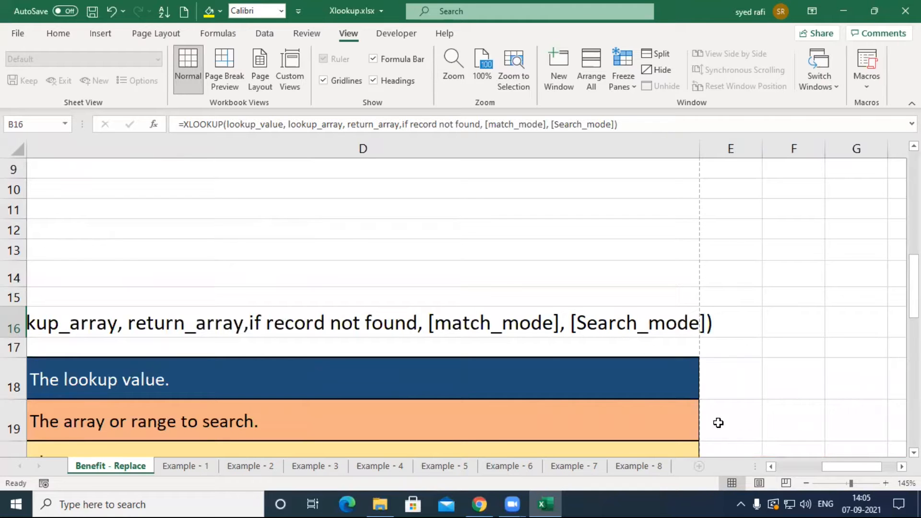
pyautogui.moveTo(836, 468); pyautogui.dragTo(779, 466)
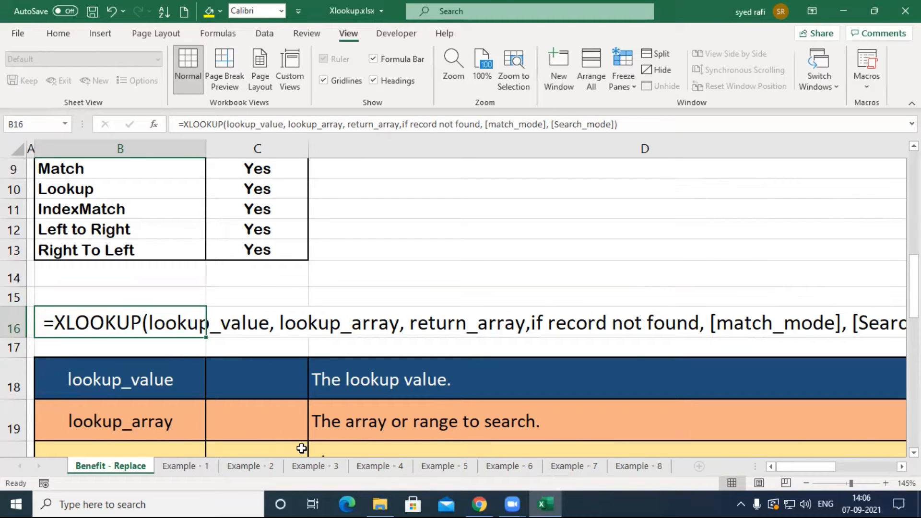
pyautogui.moveTo(914, 287); pyautogui.dragTo(914, 354)
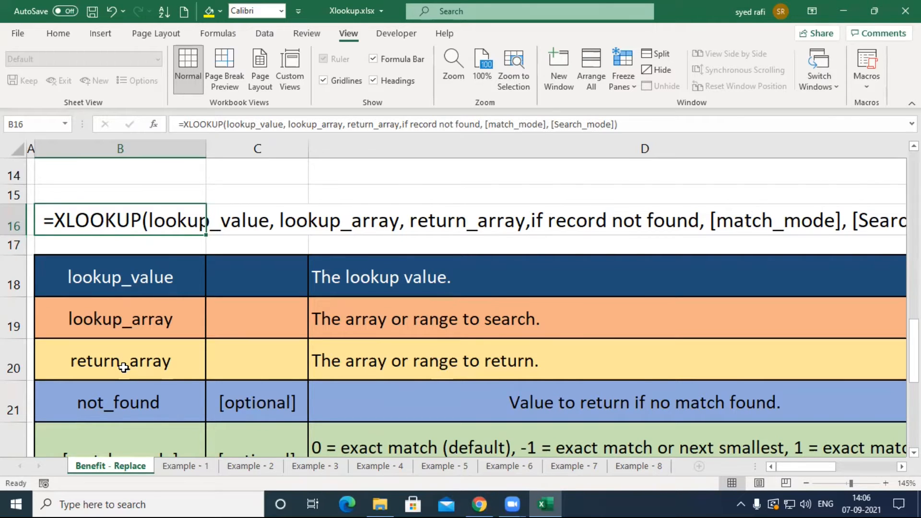
pyautogui.click(112, 412)
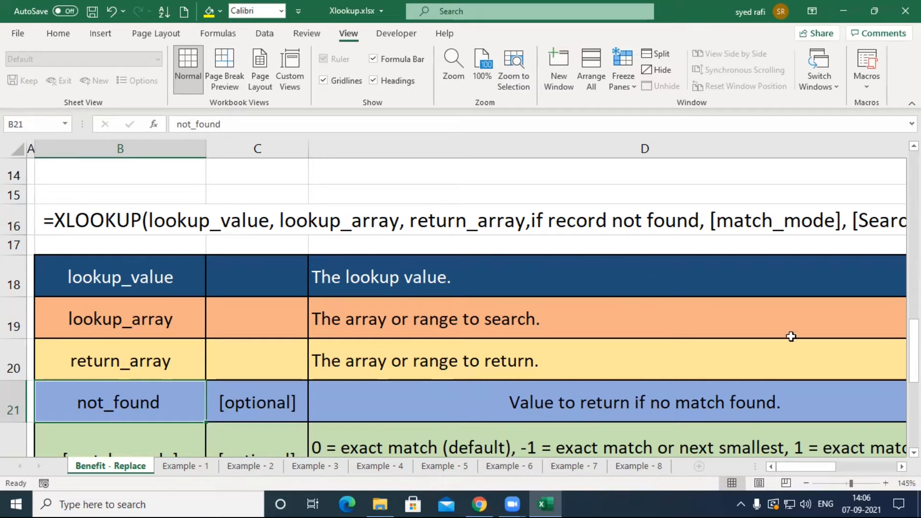
pyautogui.moveTo(914, 357); pyautogui.dragTo(914, 360)
pyautogui.moveTo(914, 411); pyautogui.dragTo(914, 414)
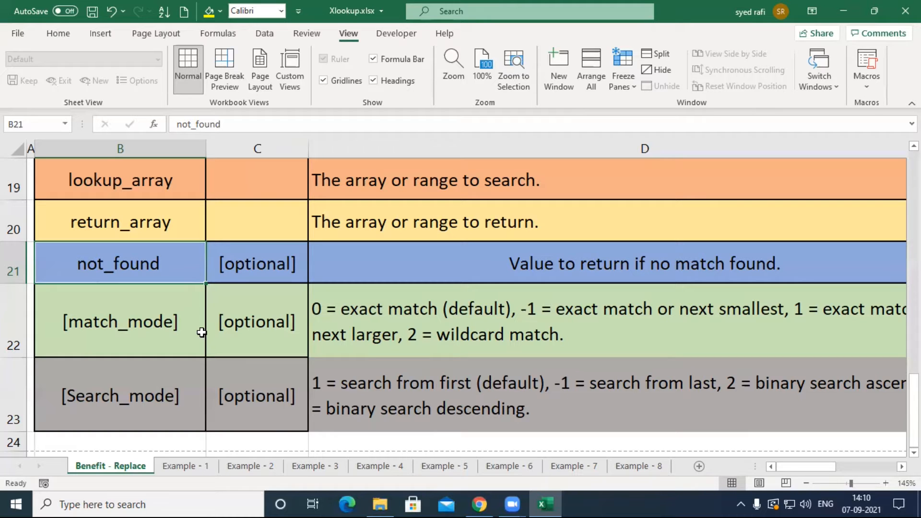
# Step: Append "* if any number of character, ? One character if any." to the match_mode description in D22
pyautogui.doubleClick(607, 341)
pyautogui.write('*')
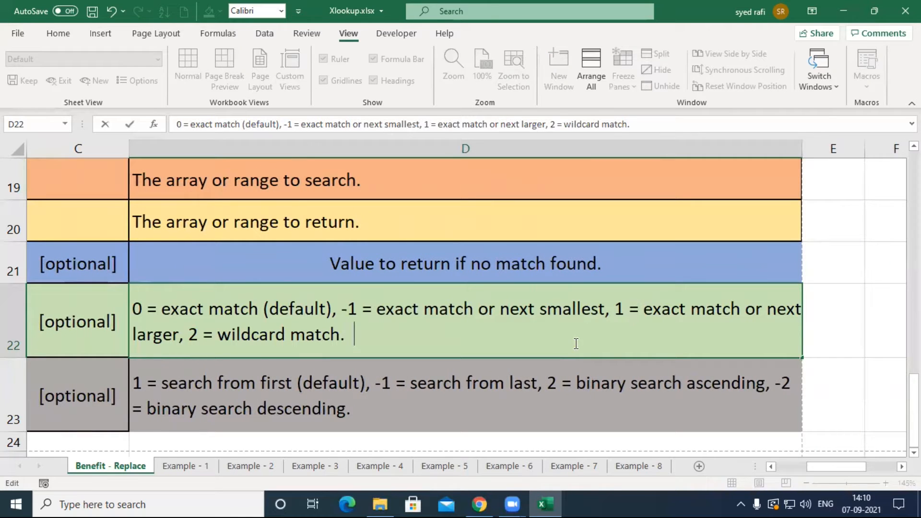
pyautogui.write(' fif')
pyautogui.press('BackSpace')
pyautogui.press('BackSpace')
pyautogui.press('BackSpace')
pyautogui.write('if an')
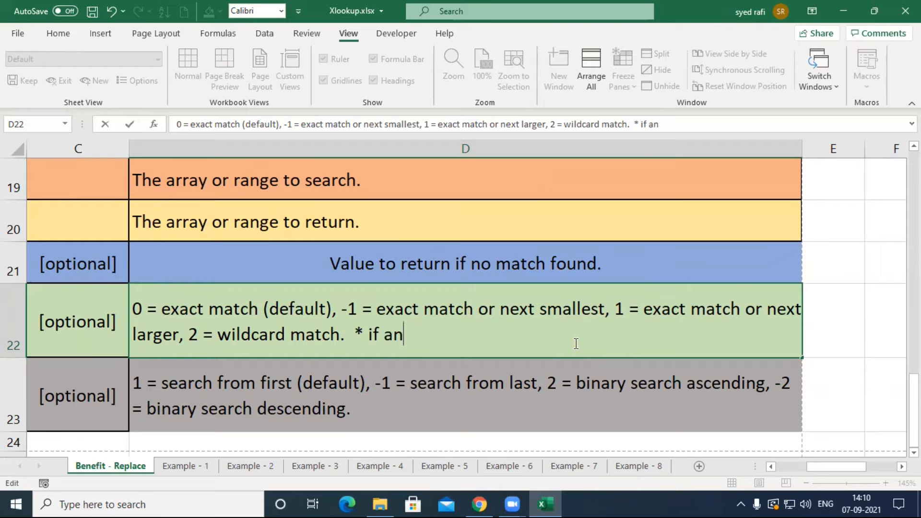
pyautogui.write('y number')
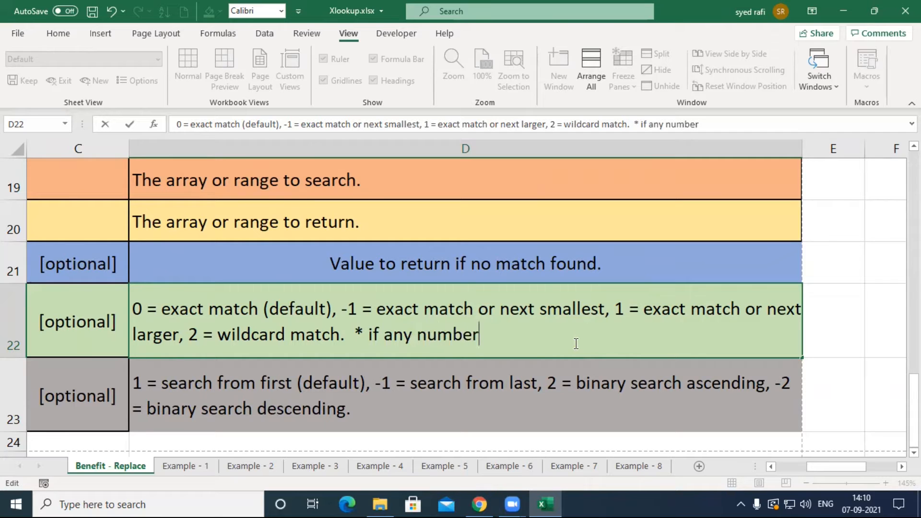
pyautogui.write(' of character')
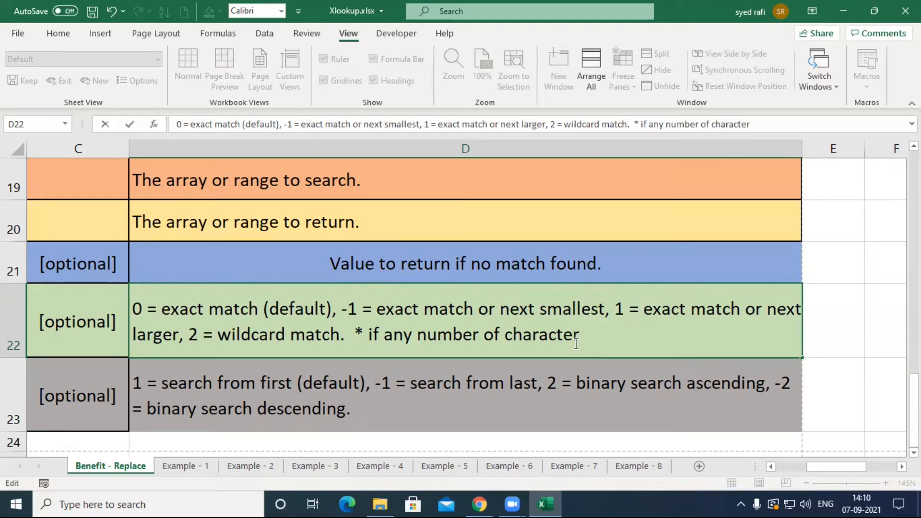
pyautogui.write(', ? One c')
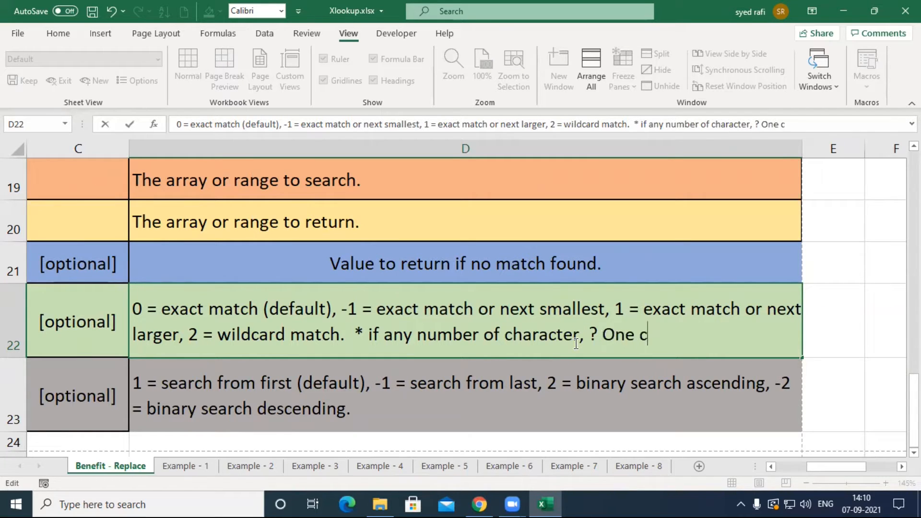
pyautogui.write('haracter if')
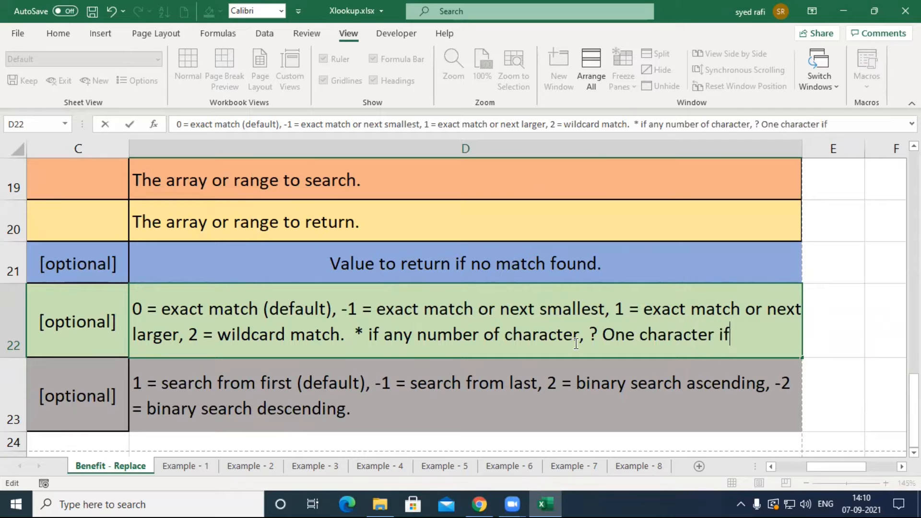
pyautogui.write(' any.')
# Step: Replace the spaces after the ? and * wildcard symbols in the match_mode description with hyphens and commit the edit
pyautogui.click(597, 333)
pyautogui.press('Delete')
pyautogui.write('-')
pyautogui.press('Left')
pyautogui.press('Left')
pyautogui.press('Left')
pyautogui.press('Left')
pyautogui.press('Left')
pyautogui.press('Left')
pyautogui.press('Left')
pyautogui.press('Left')
pyautogui.press('Left')
pyautogui.press('Left')
pyautogui.press('Left')
pyautogui.press('Left')
pyautogui.press('Left')
pyautogui.press('Left')
pyautogui.press('Left')
pyautogui.press('Left')
pyautogui.press('Left')
pyautogui.press('Left')
pyautogui.press('Left')
pyautogui.press('Left')
pyautogui.press('Left')
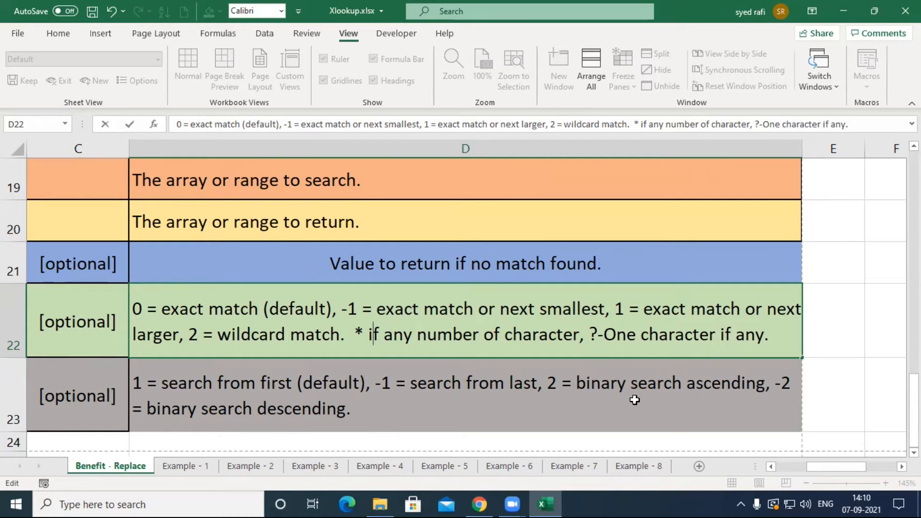
pyautogui.press('Delete')
pyautogui.write('-')
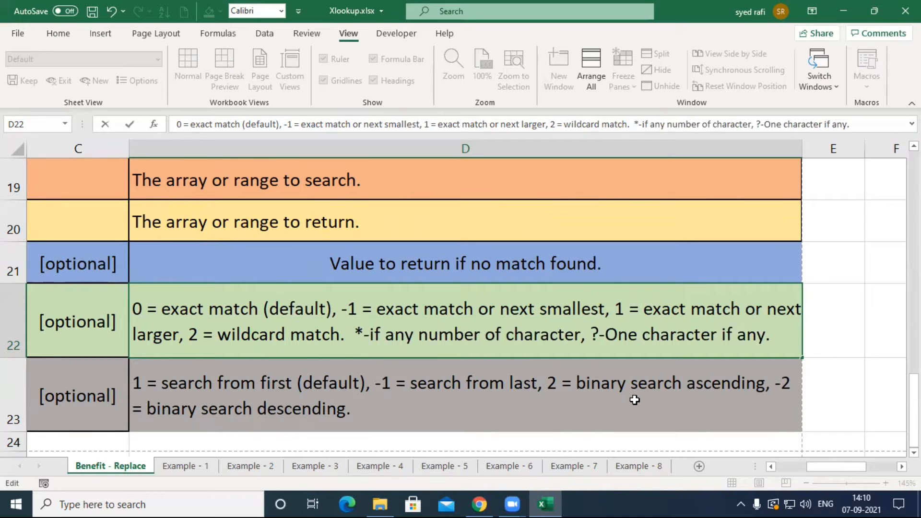
pyautogui.click(687, 334)
pyautogui.moveTo(823, 467); pyautogui.dragTo(794, 466)
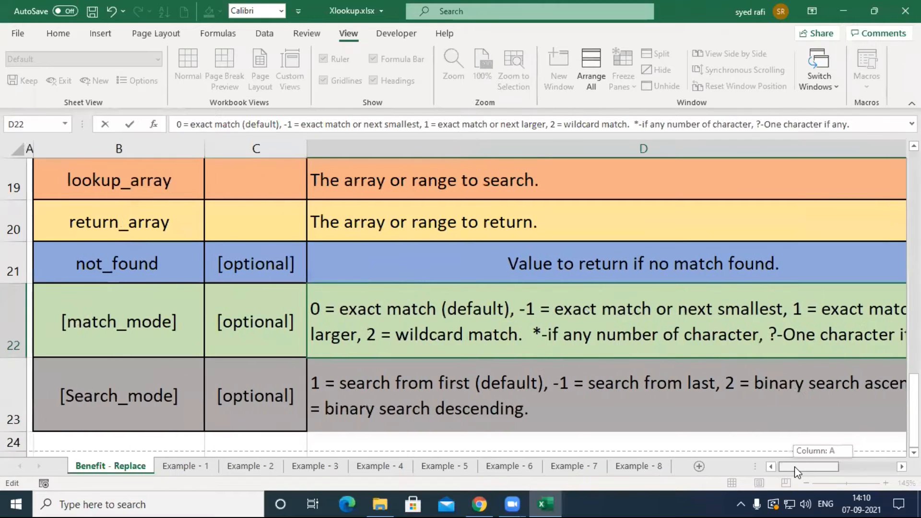
pyautogui.click(222, 320)
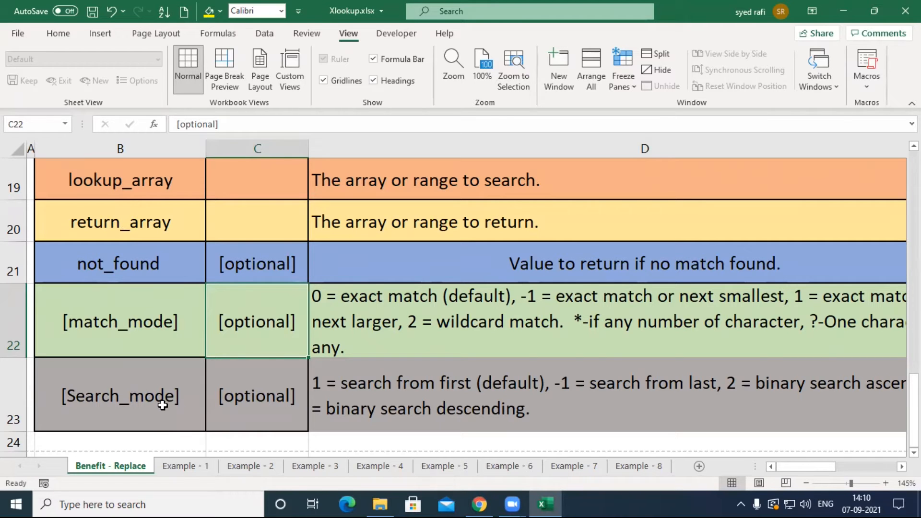
# Step: Review the [Search_mode] argument's optional status and description, plus the not_found description
pyautogui.click(175, 412)
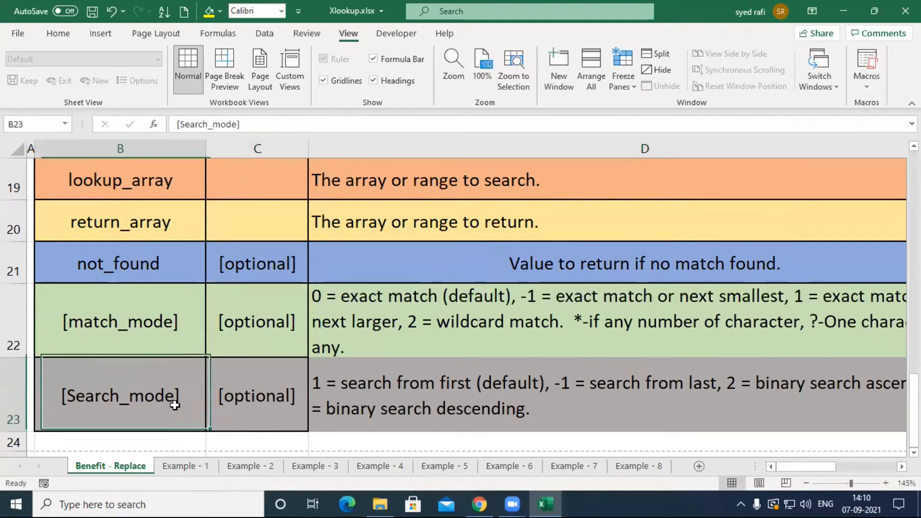
pyautogui.click(242, 401)
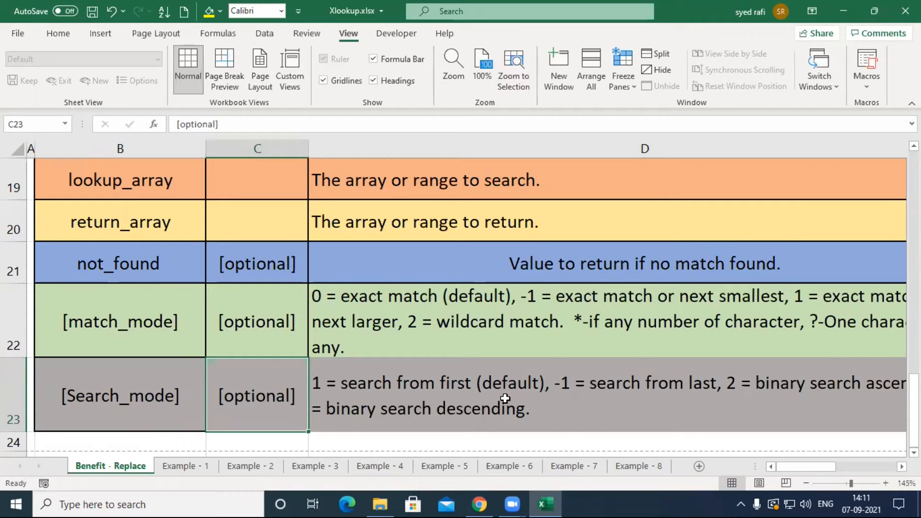
pyautogui.moveTo(825, 465)
pyautogui.mouseDown()
pyautogui.moveTo(844, 463)
pyautogui.moveTo(834, 462)
pyautogui.mouseUp()
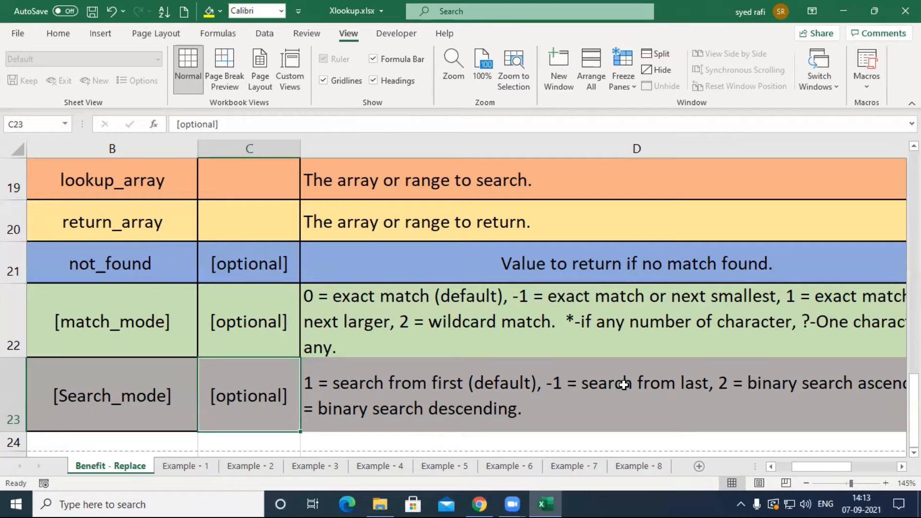
pyautogui.click(424, 271)
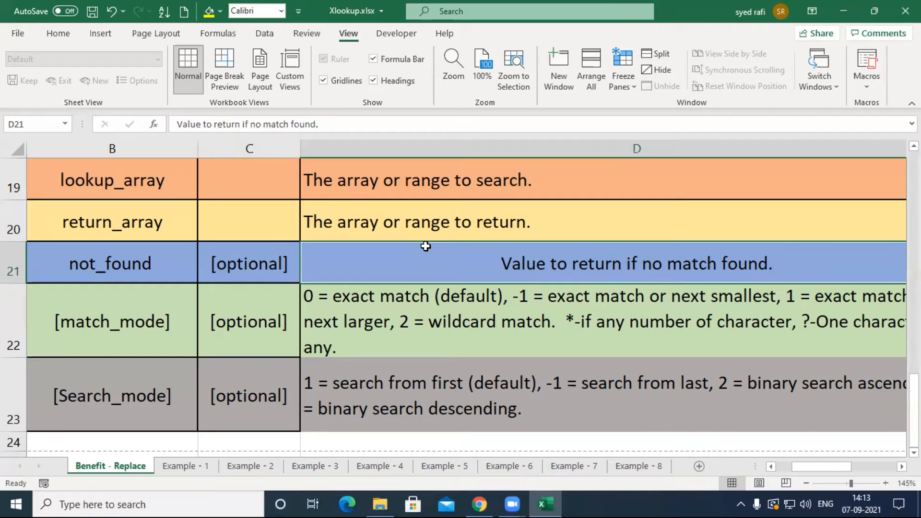
# Step: Open the Example - 1 sheet and bring the complete source table beside the Name/Sales lookup table into view
pyautogui.click(202, 466)
pyautogui.click(525, 404)
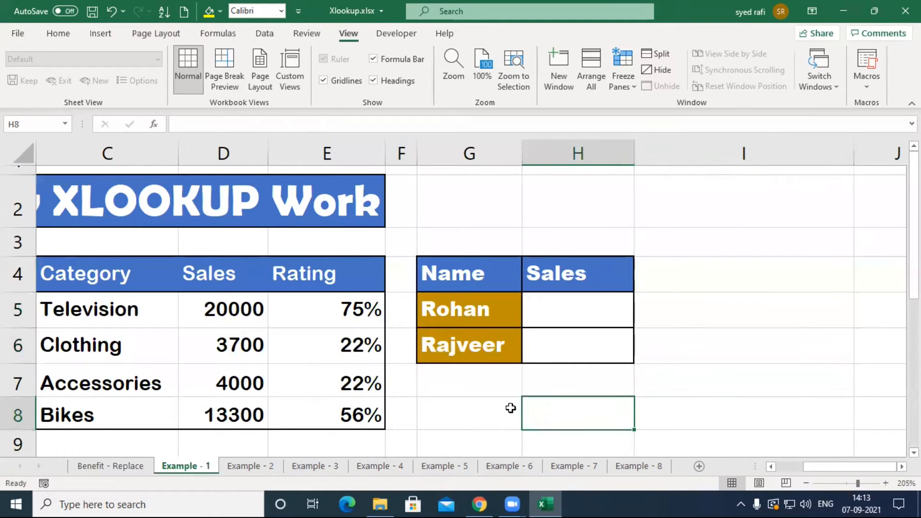
pyautogui.click(773, 467)
pyautogui.click(773, 467)
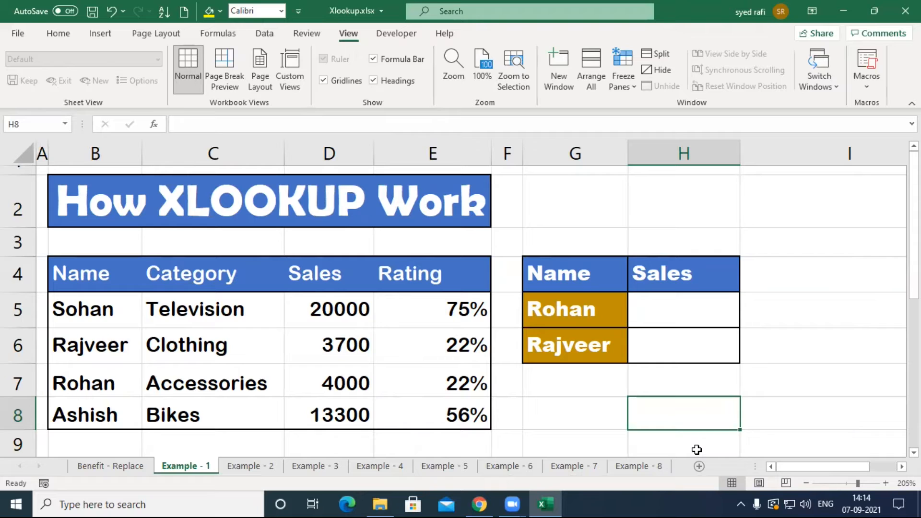
# Step: Begin a VLOOKUP formula in H5 with G5 as the lookup value and B5:E8 as the table array
pyautogui.press('Up')
pyautogui.press('Up')
pyautogui.press('Up')
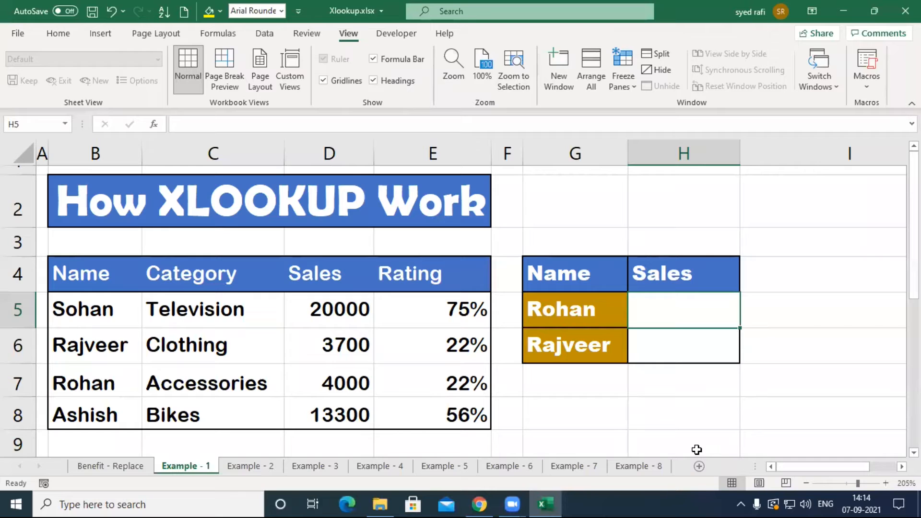
pyautogui.write('=')
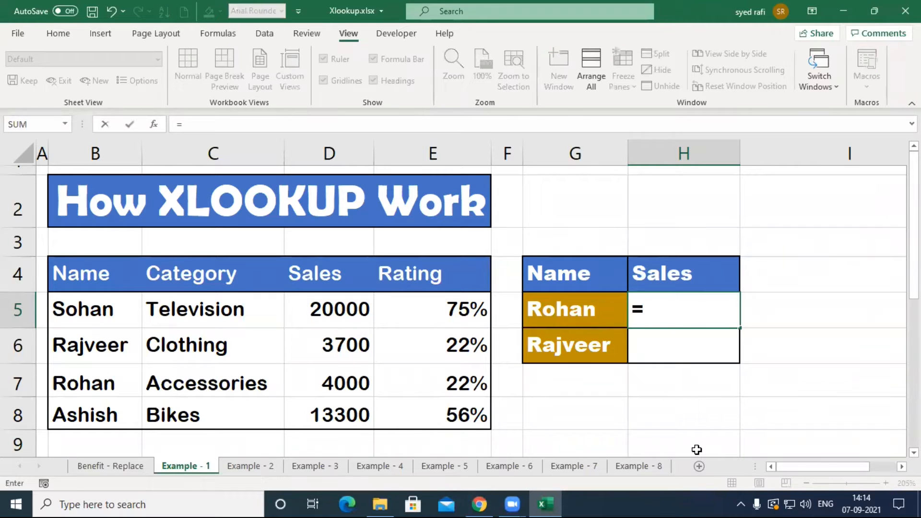
pyautogui.write('vl')
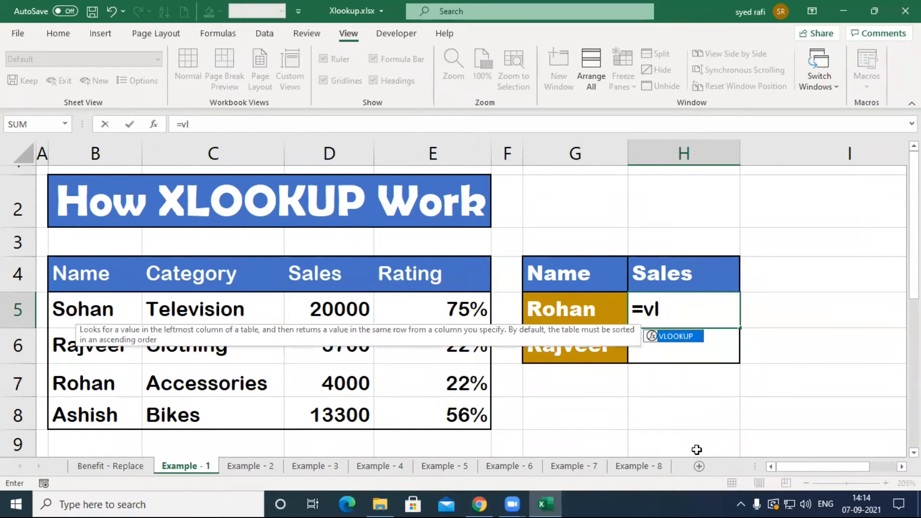
pyautogui.press('Tab')
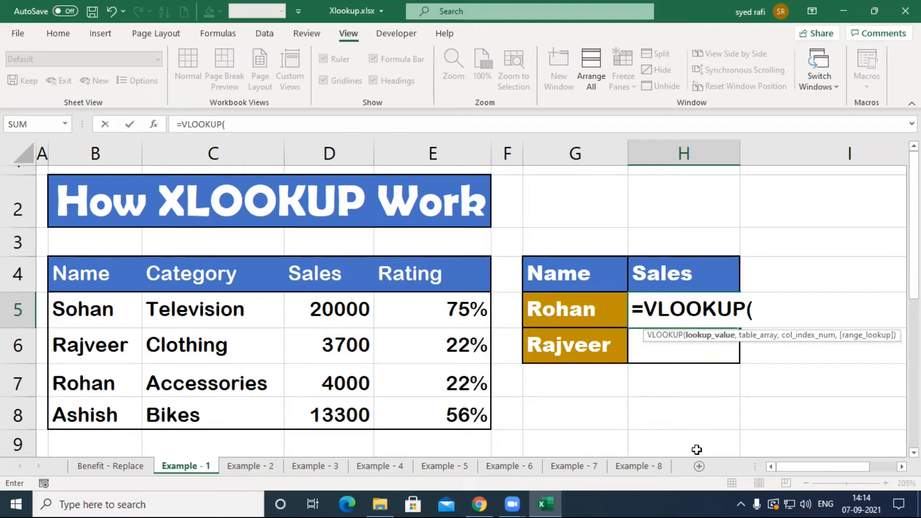
pyautogui.click(568, 309)
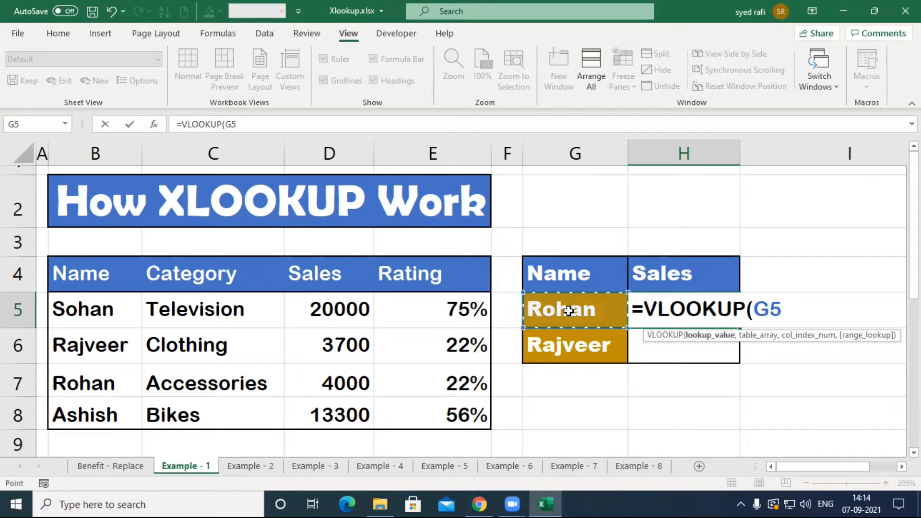
pyautogui.write(',')
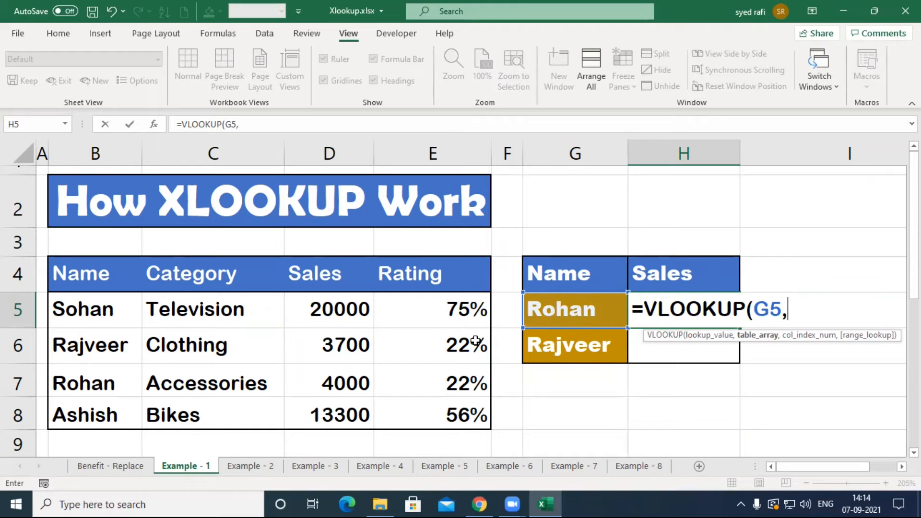
pyautogui.click(78, 307)
pyautogui.moveTo(77, 307); pyautogui.dragTo(407, 415)
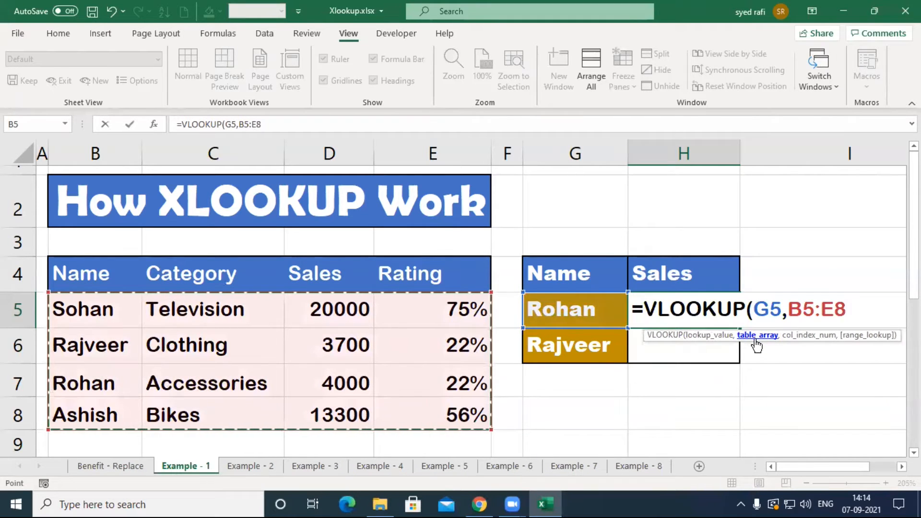
# Step: Complete the VLOOKUP in H5 with column index 3 and FALSE for an exact match, and commit it
pyautogui.write(',,')
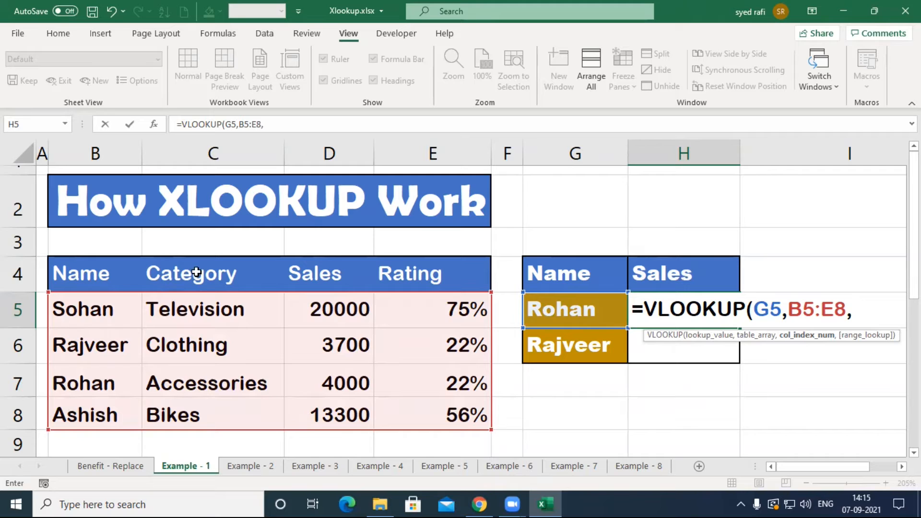
pyautogui.write('3,')
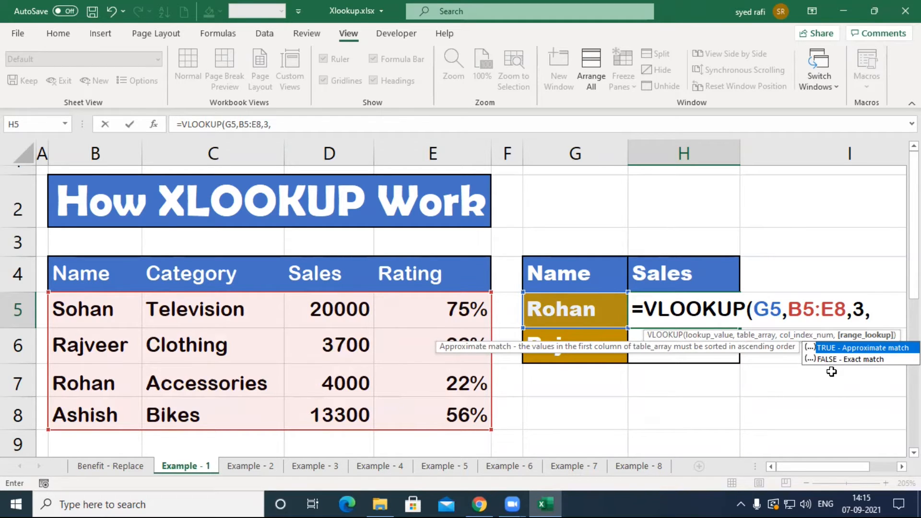
pyautogui.doubleClick(844, 359)
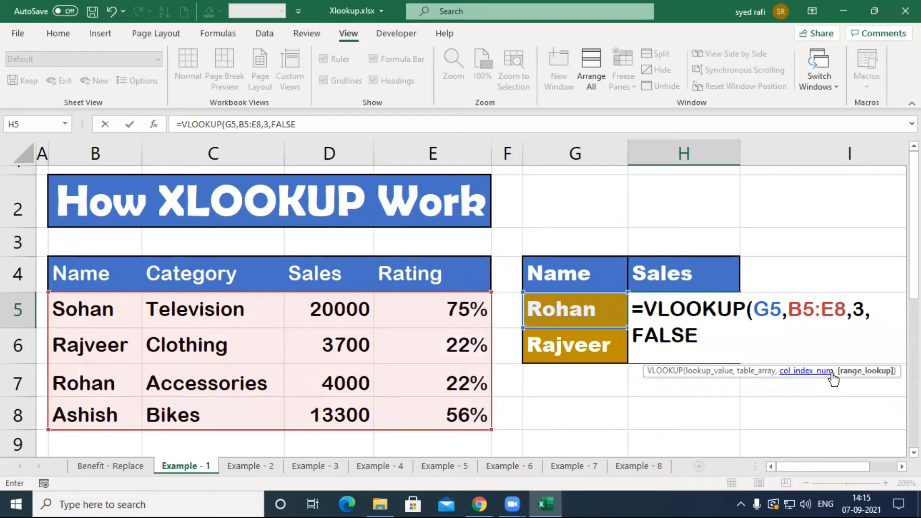
pyautogui.write(')')
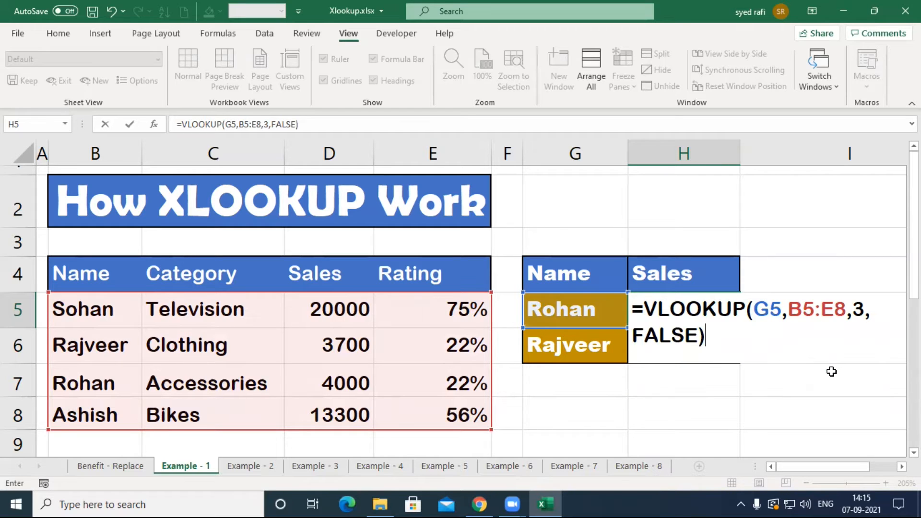
pyautogui.press('Return')
pyautogui.press('Up')
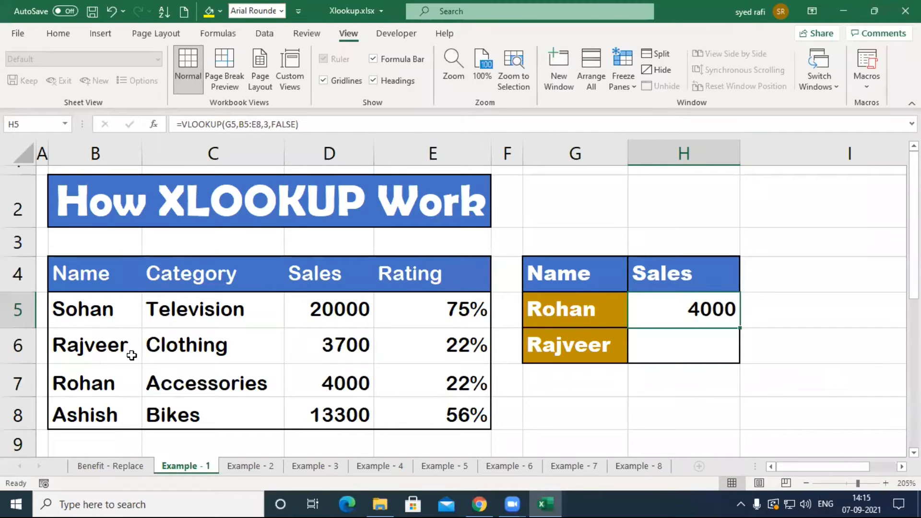
# Step: Begin an XLOOKUP formula in H6 with lookup value G6, lookup array B5:B8 and return array D5:D8
pyautogui.click(691, 355)
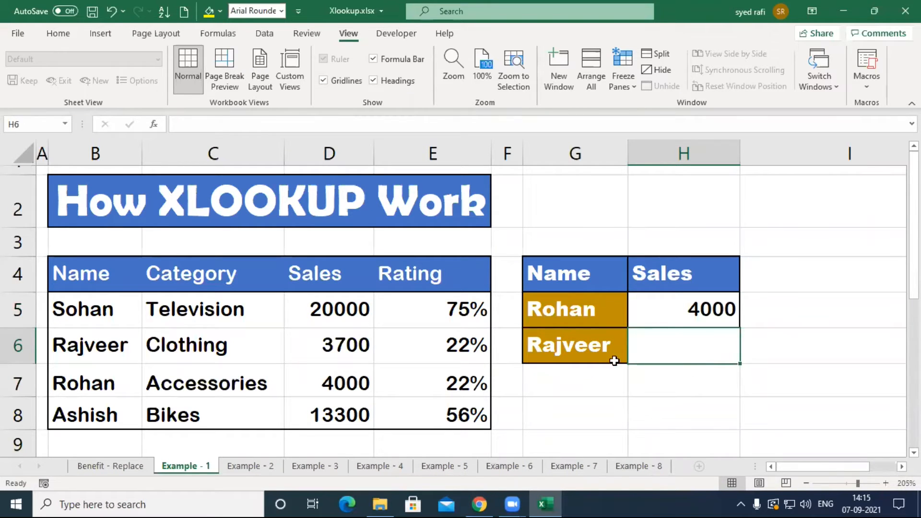
pyautogui.write('=x')
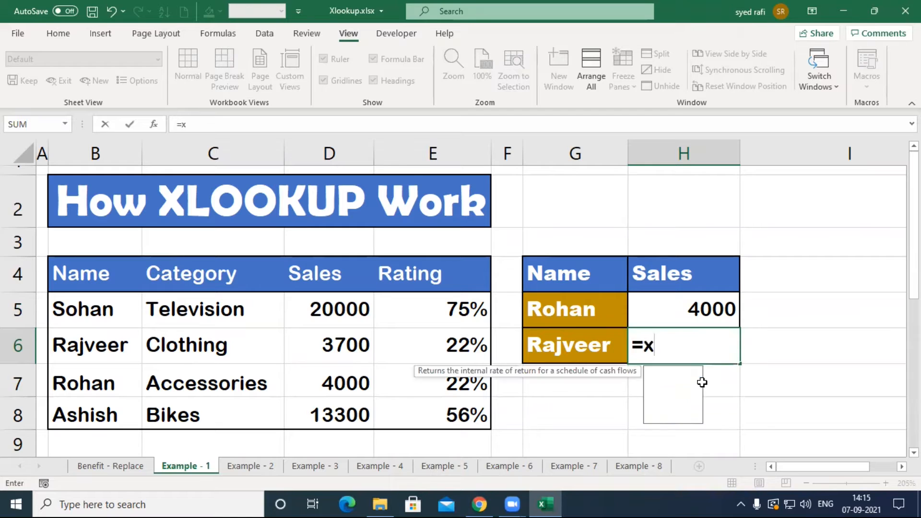
pyautogui.press('Tab')
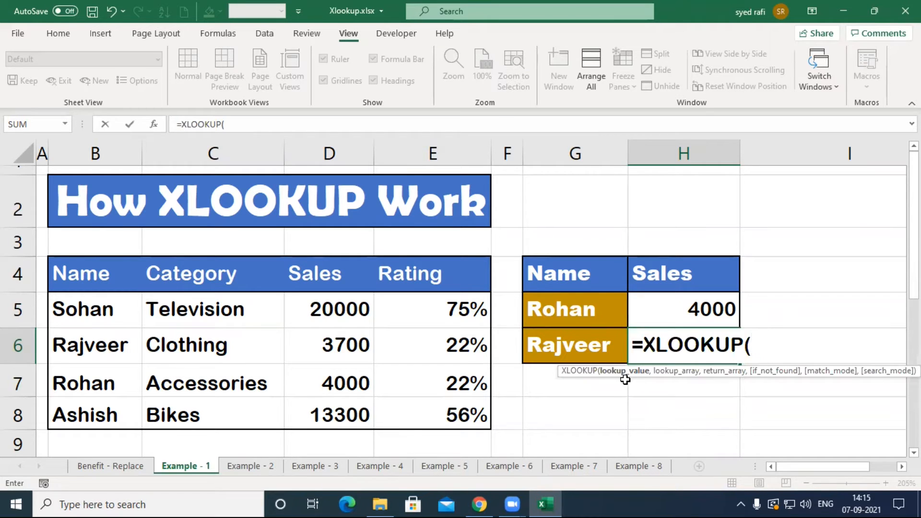
pyautogui.click(564, 343)
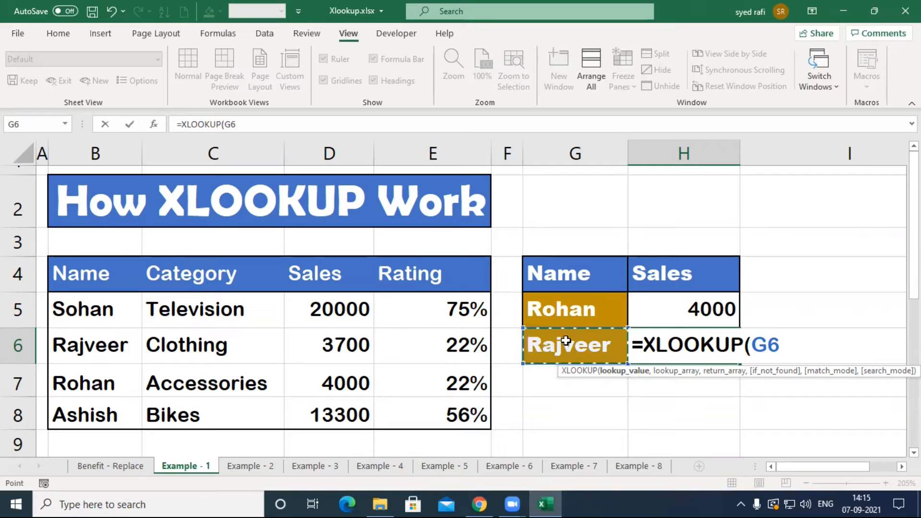
pyautogui.write(',')
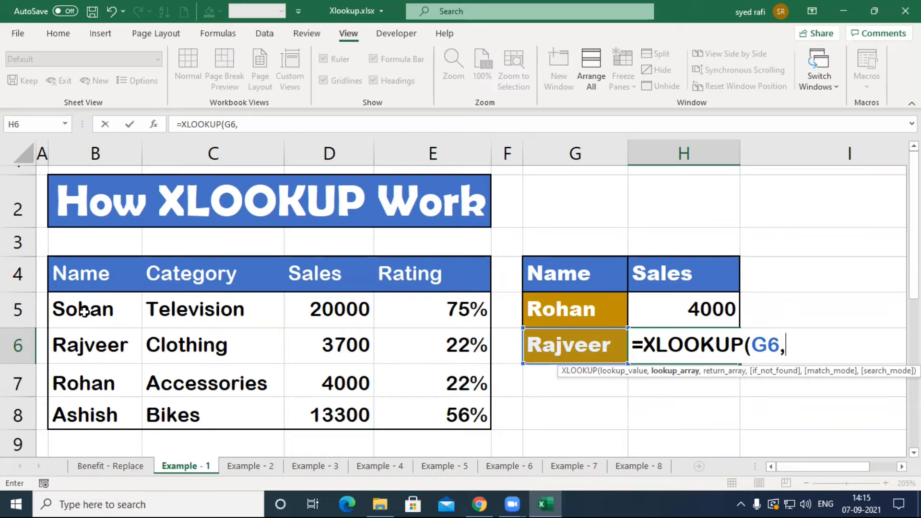
pyautogui.moveTo(84, 311); pyautogui.dragTo(77, 408)
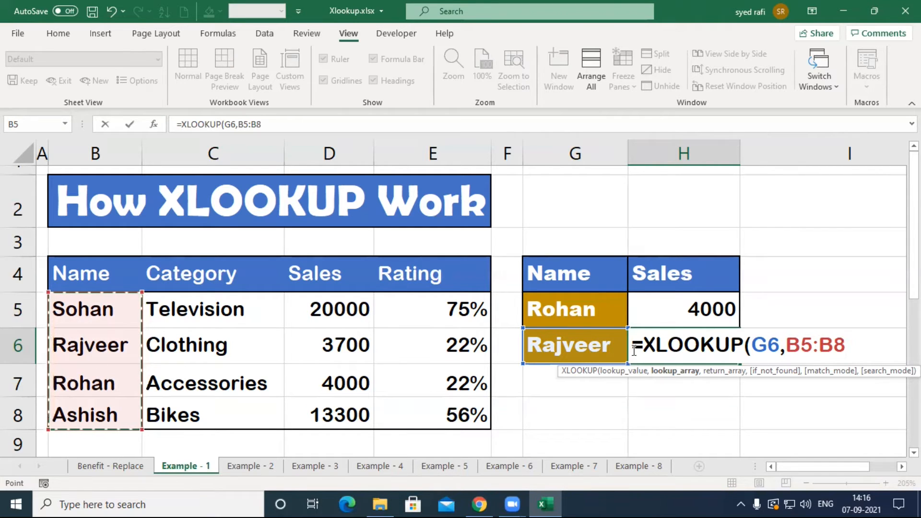
pyautogui.write(',')
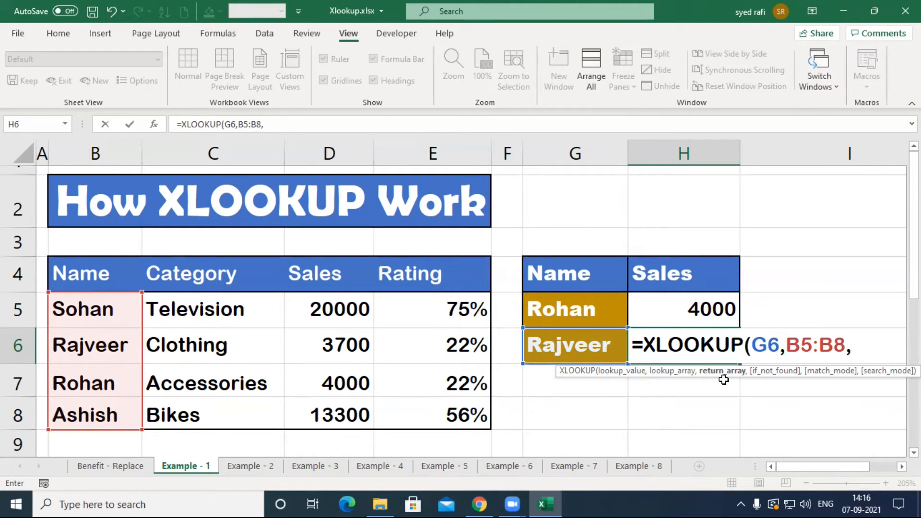
pyautogui.click(342, 310)
pyautogui.moveTo(343, 310); pyautogui.dragTo(330, 410)
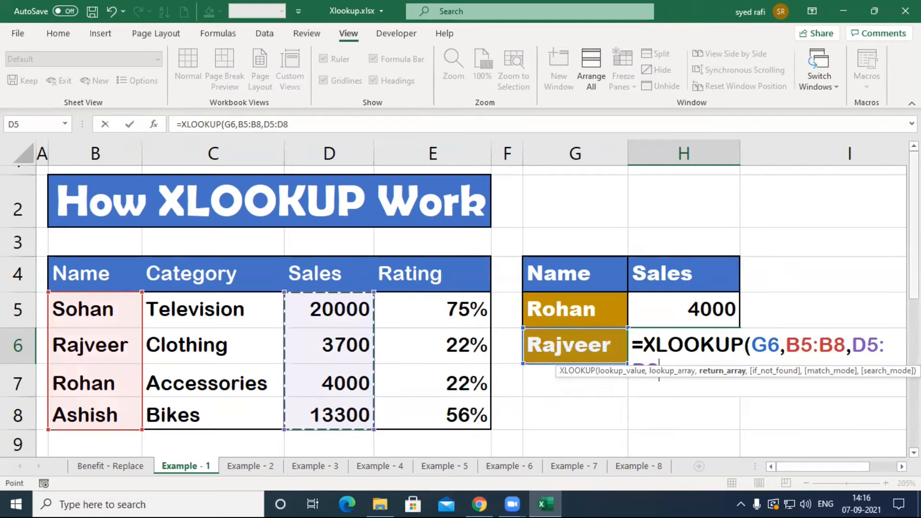
# Step: Add "Not found" as the if_not_found argument and 0 (exact match) as the match mode to the XLOOKUP in H6
pyautogui.moveTo(557, 370); pyautogui.dragTo(522, 191)
pyautogui.write(',')
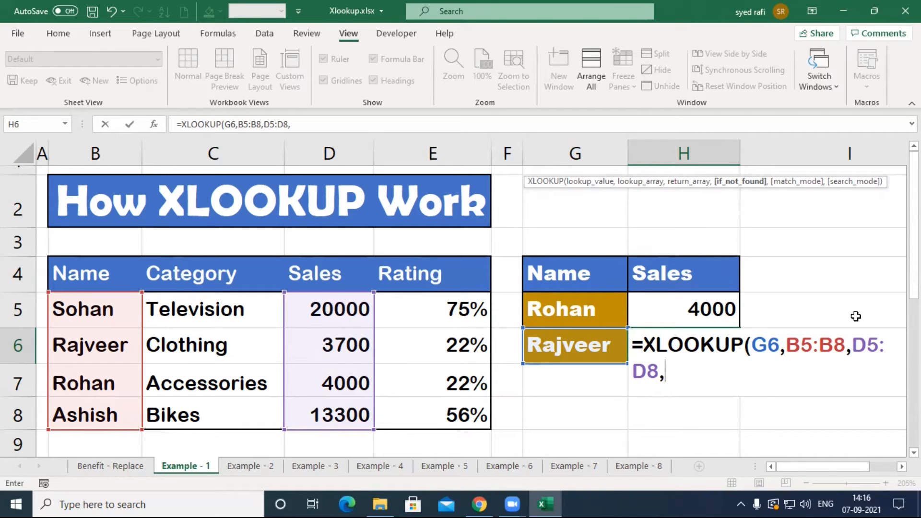
pyautogui.write('"Not fou')
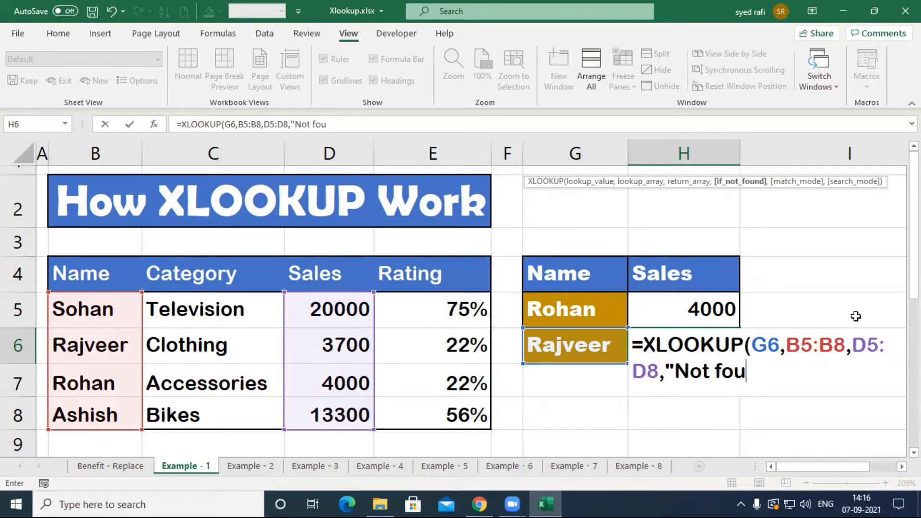
pyautogui.write('nd",')
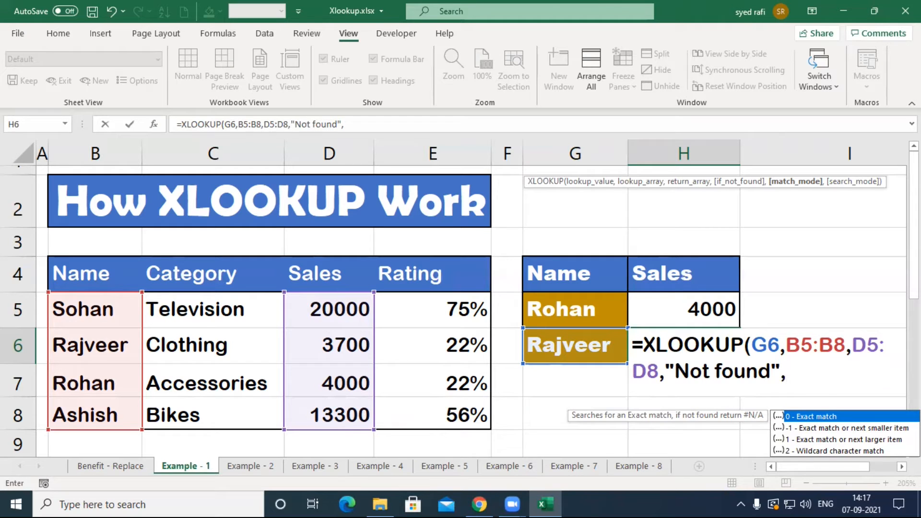
pyautogui.doubleClick(804, 416)
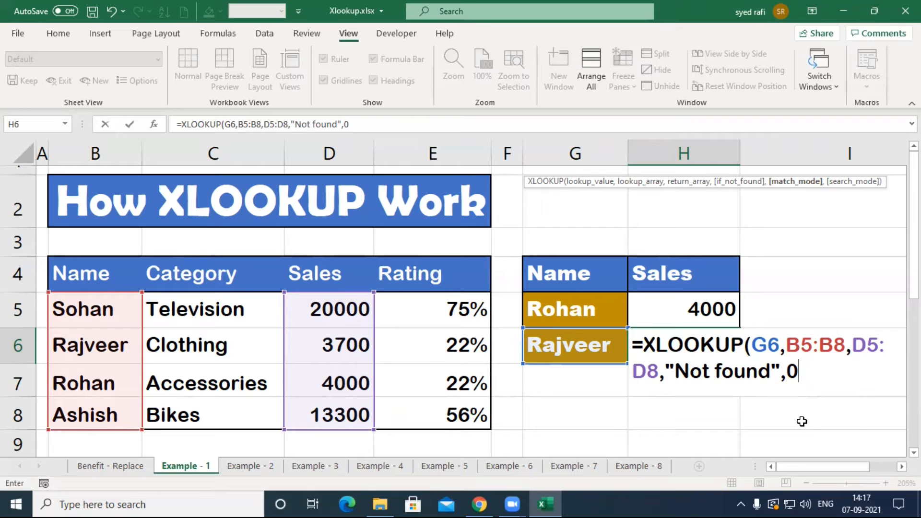
# Step: Remove the if_not_found and match_mode arguments from the H6 formula and commit it as =XLOOKUP(G6,B5:B8,D5:D8)
pyautogui.press('BackSpace')
pyautogui.press('BackSpace')
pyautogui.press('BackSpace')
pyautogui.press('BackSpace')
pyautogui.press('BackSpace')
pyautogui.press('BackSpace')
pyautogui.press('BackSpace')
pyautogui.press('BackSpace')
pyautogui.press('BackSpace')
pyautogui.press('BackSpace')
pyautogui.press('BackSpace')
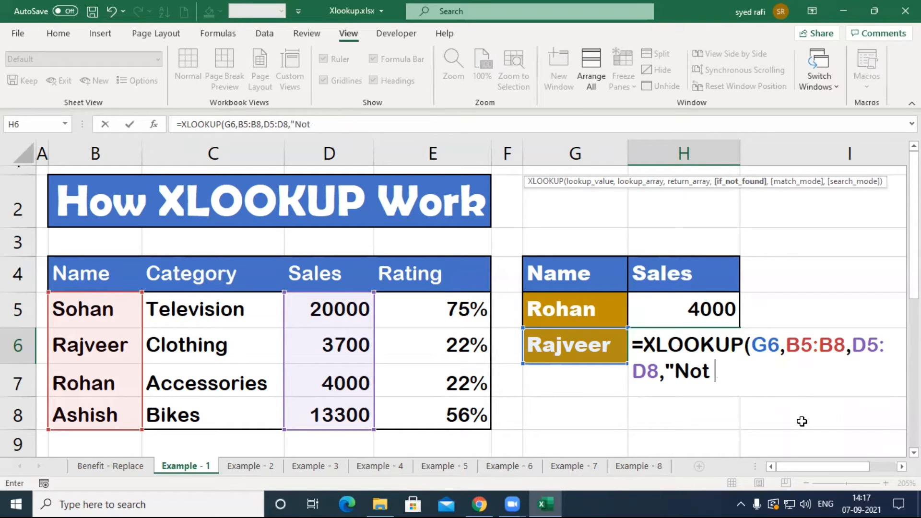
pyautogui.press('BackSpace')
pyautogui.press('BackSpace')
pyautogui.press('BackSpace')
pyautogui.write(')')
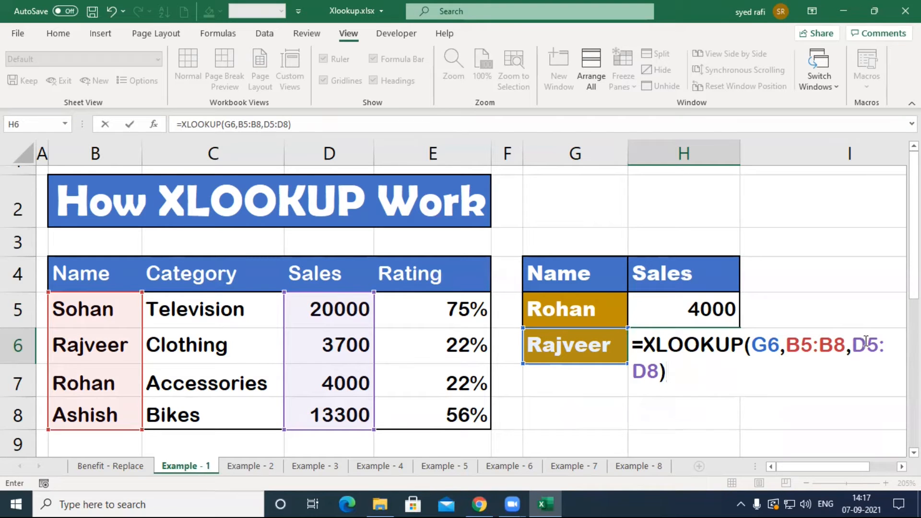
pyautogui.press('Return')
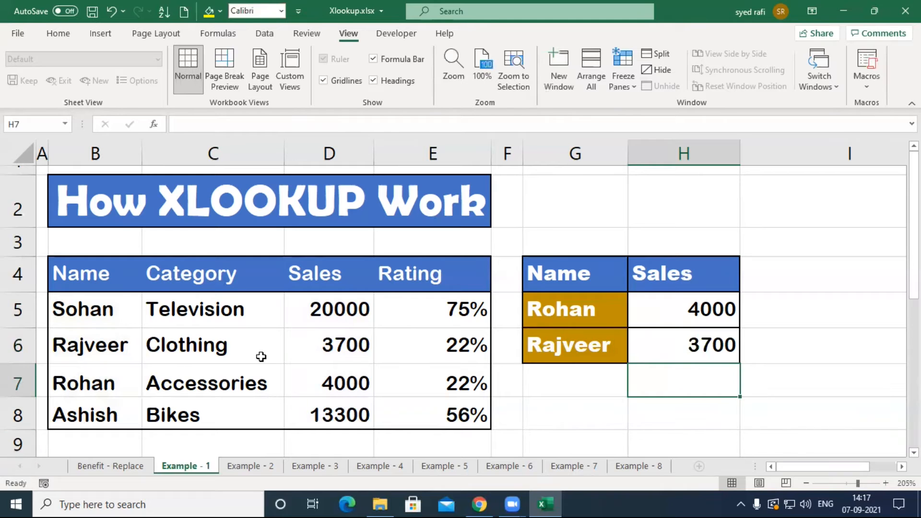
# Step: Swap the lookup names in G5 and G6, entering both in lowercase, and review the VLOOKUP formula in H5
pyautogui.click(567, 355)
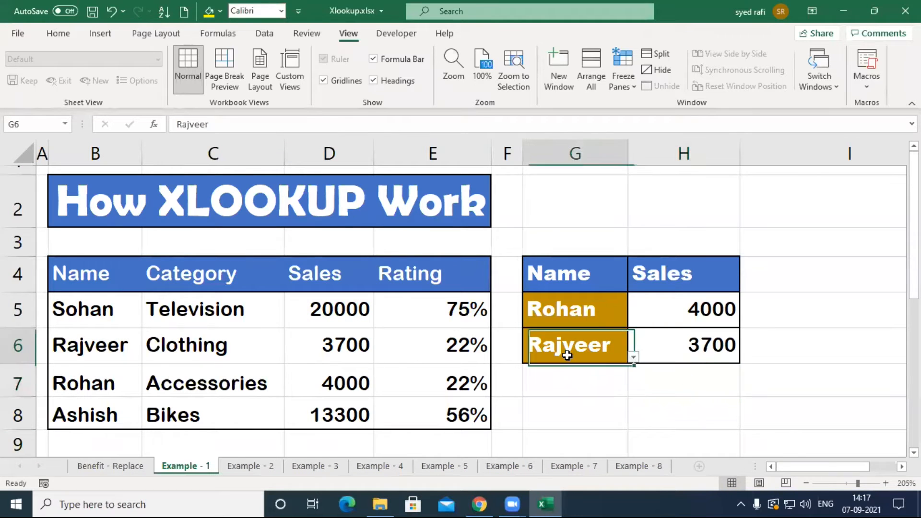
pyautogui.write('rohan')
pyautogui.press('Return')
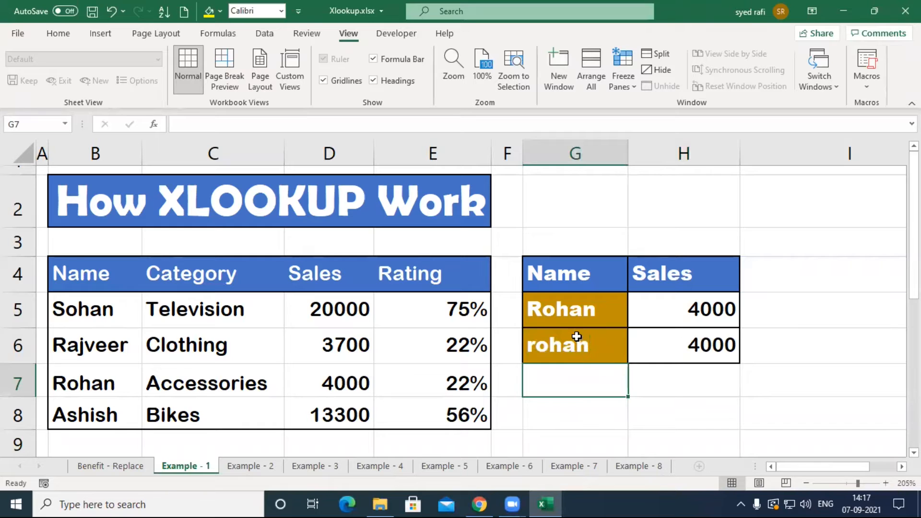
pyautogui.click(584, 314)
pyautogui.write('rajveer')
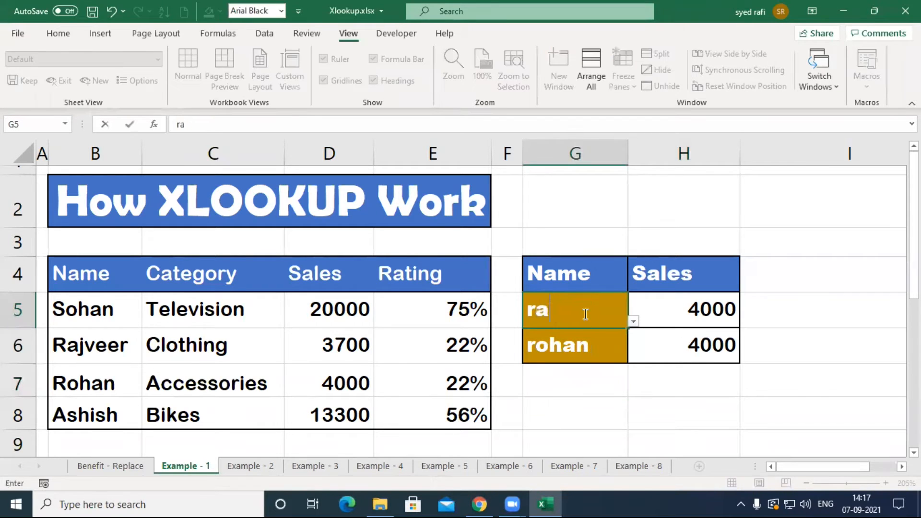
pyautogui.press('Return')
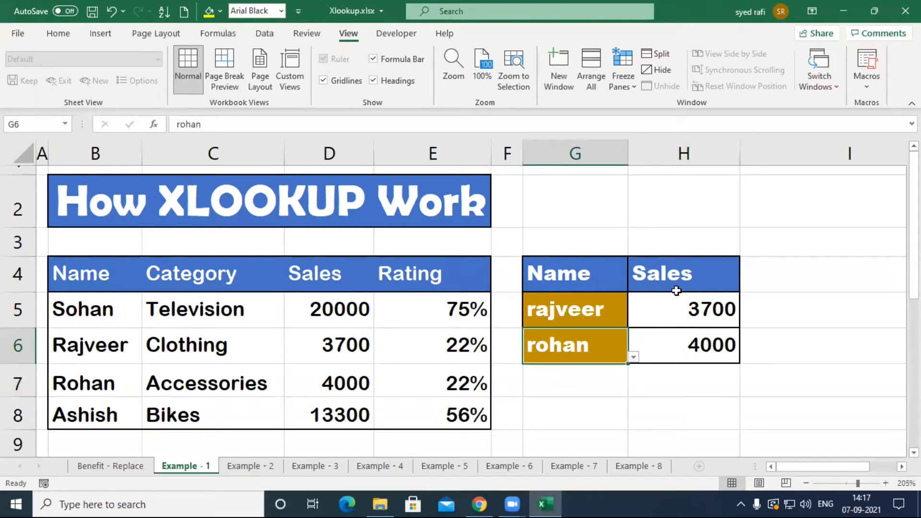
pyautogui.doubleClick(687, 313)
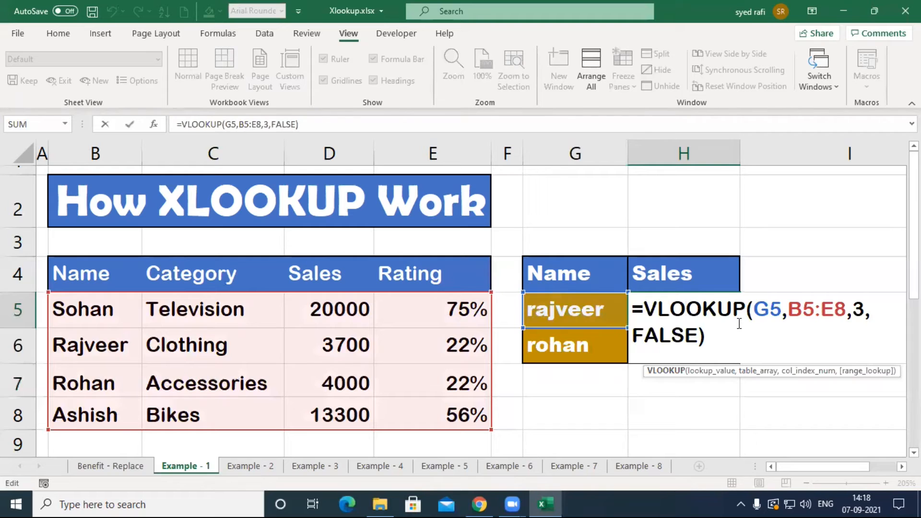
pyautogui.press('Return')
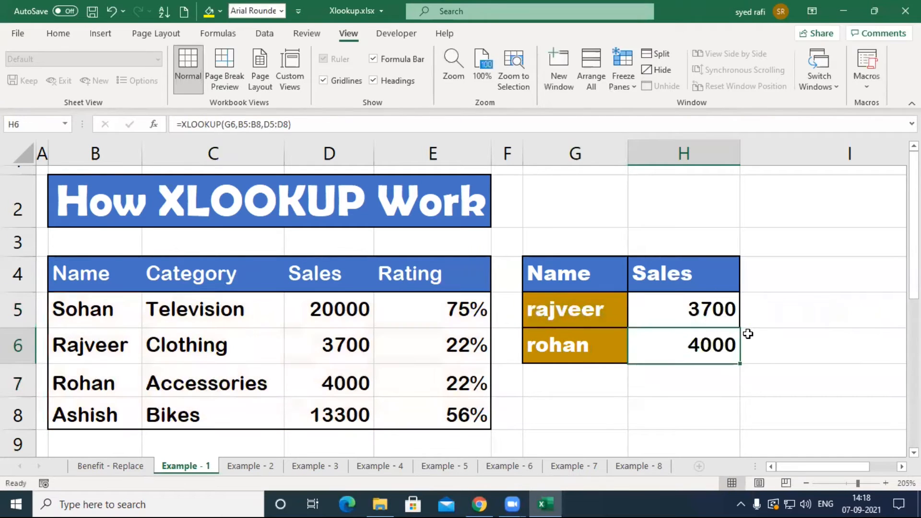
# Step: Review the XLOOKUP formula in H6 and the lookup and return ranges it references in the sales table
pyautogui.doubleClick(697, 347)
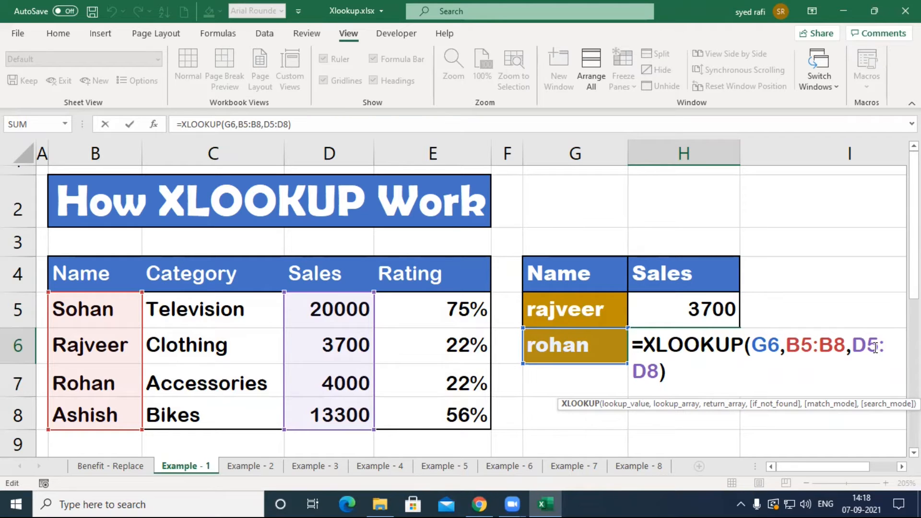
pyautogui.press('Return')
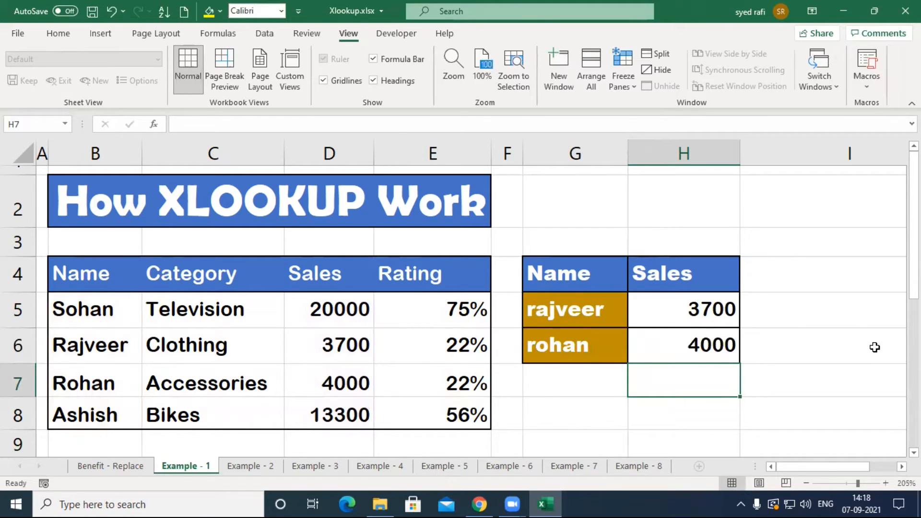
pyautogui.doubleClick(713, 341)
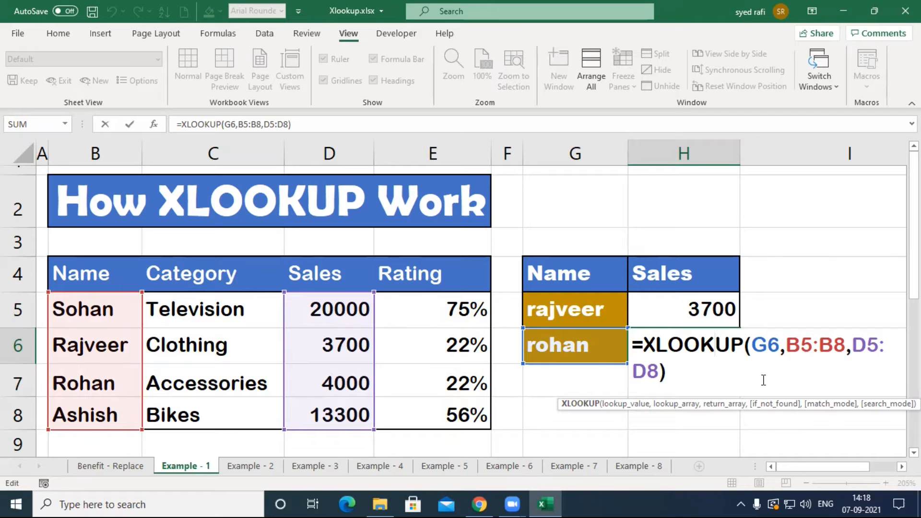
pyautogui.press('Return')
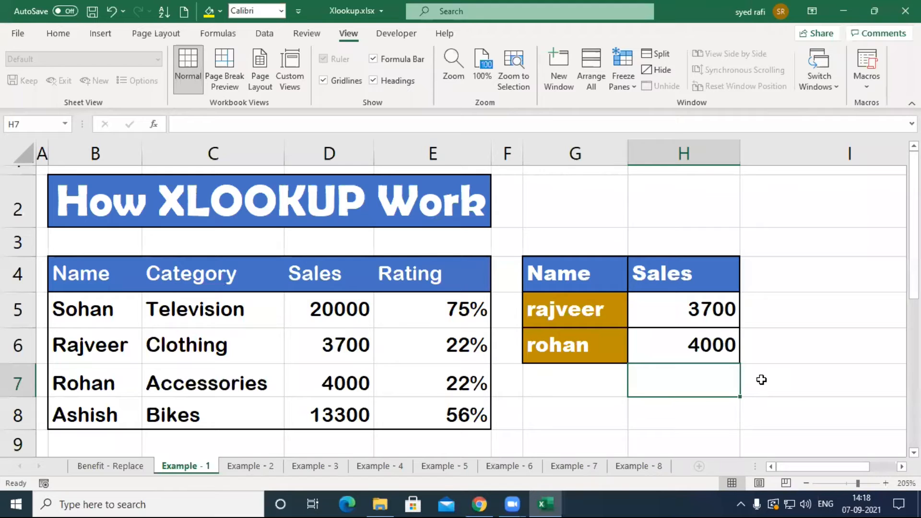
pyautogui.doubleClick(701, 345)
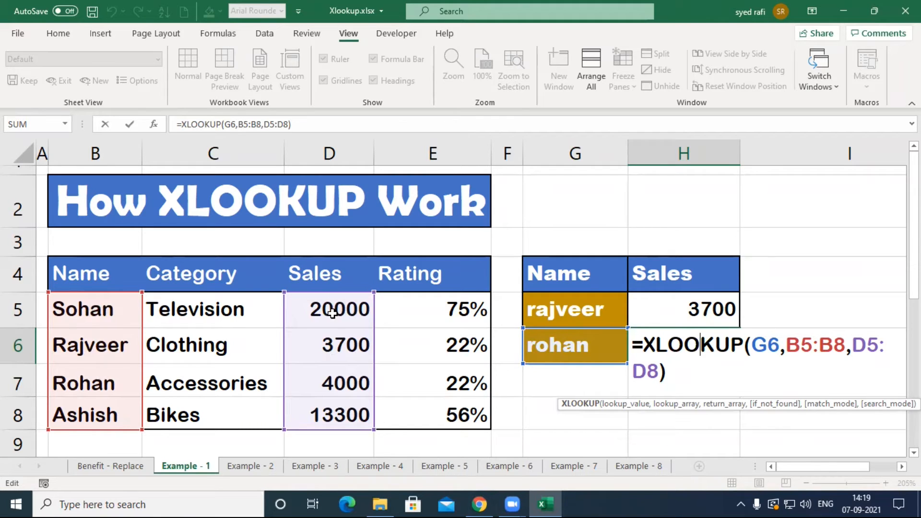
pyautogui.press('Return')
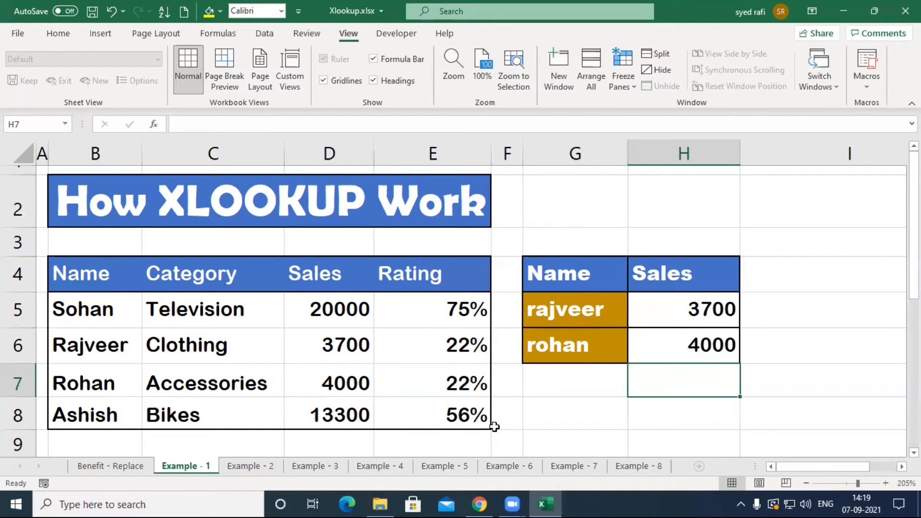
# Step: On the Example - 2 sheet, move the lookup table B19:E22 beside the sales data so it starts at J4
pyautogui.click(261, 465)
pyautogui.scroll(1, 429, 286)
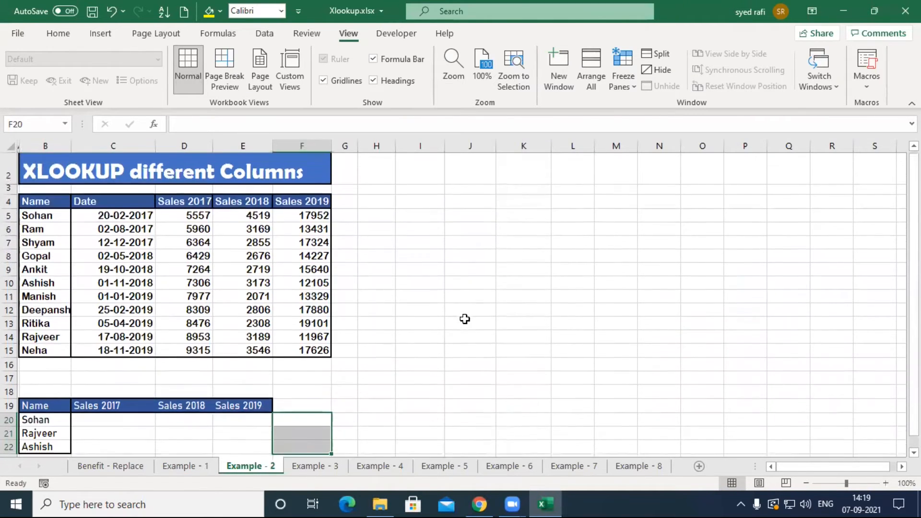
pyautogui.click(420, 332)
pyautogui.click(547, 254)
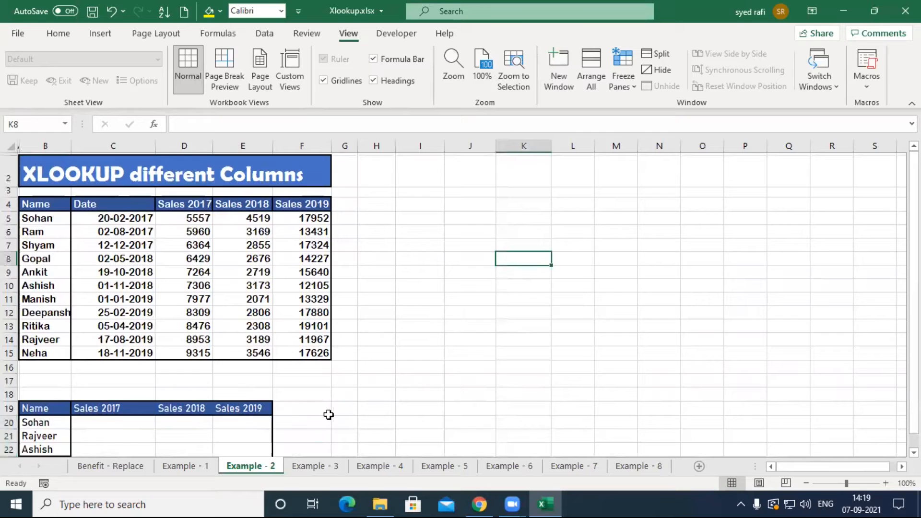
pyautogui.moveTo(61, 406); pyautogui.dragTo(245, 407)
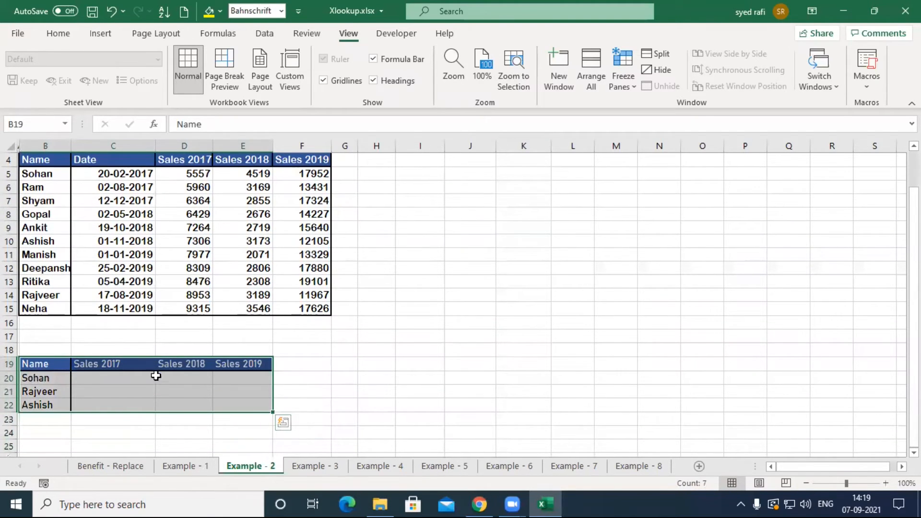
pyautogui.moveTo(151, 355); pyautogui.dragTo(547, 157)
pyautogui.scroll(3, 695, 393)
pyautogui.scroll(1, 693, 392)
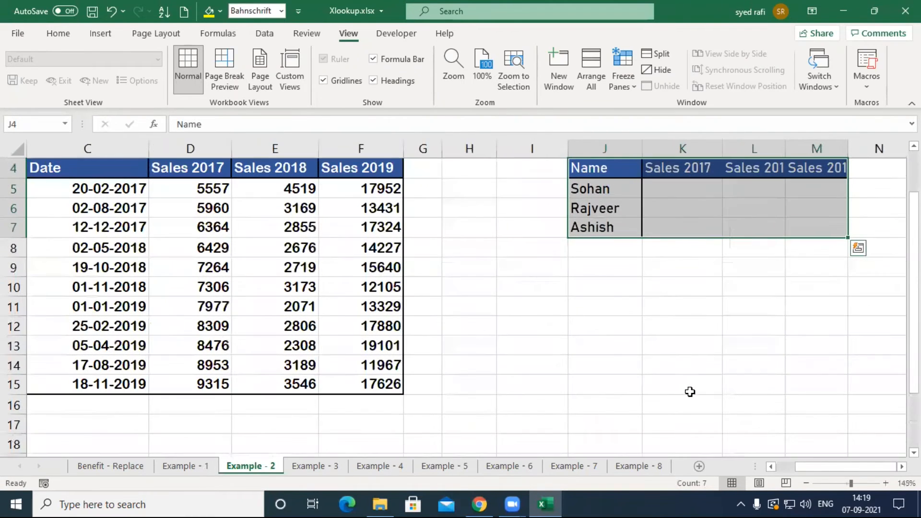
# Step: Begin a VLOOKUP formula in K5 with lookup value J5 and table array B5:F15
pyautogui.click(661, 194)
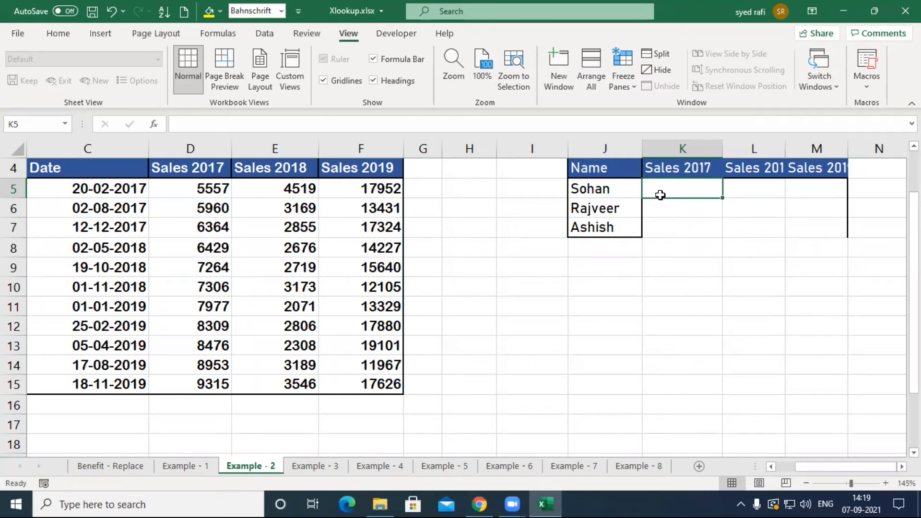
pyautogui.write('=vl')
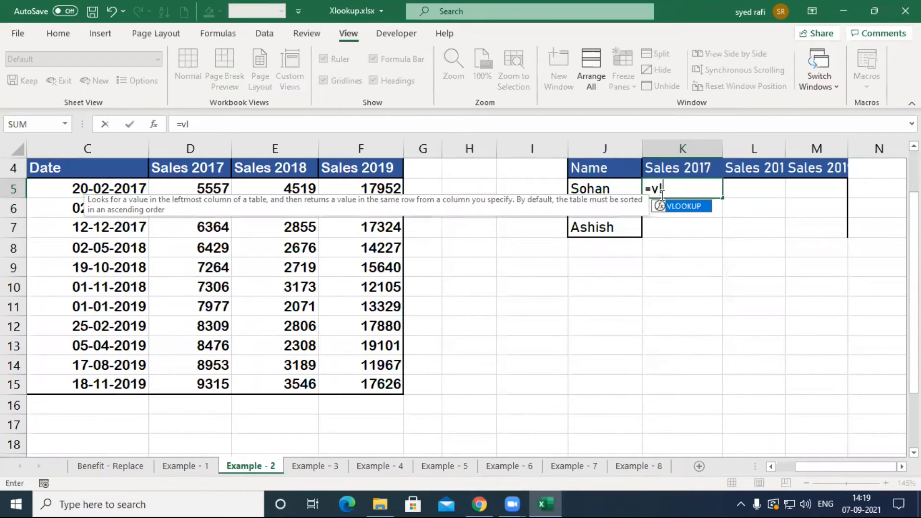
pyautogui.press('Tab')
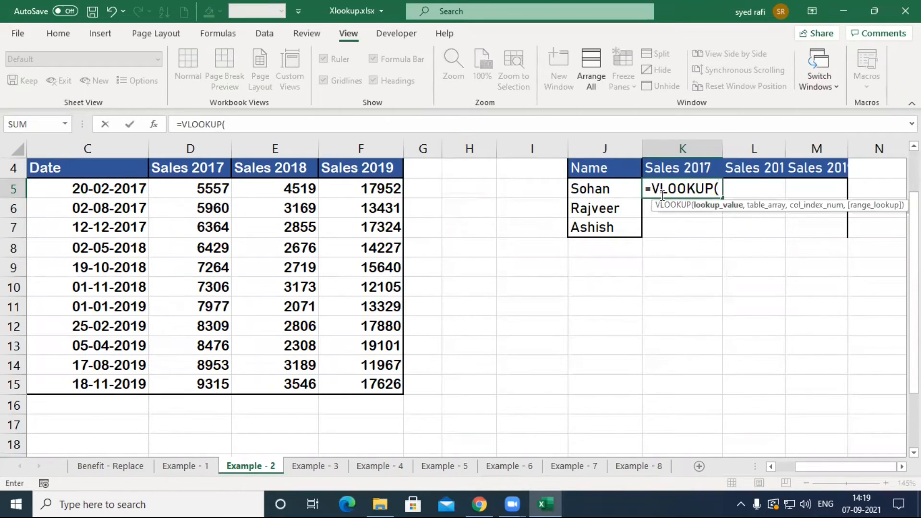
pyautogui.click(602, 190)
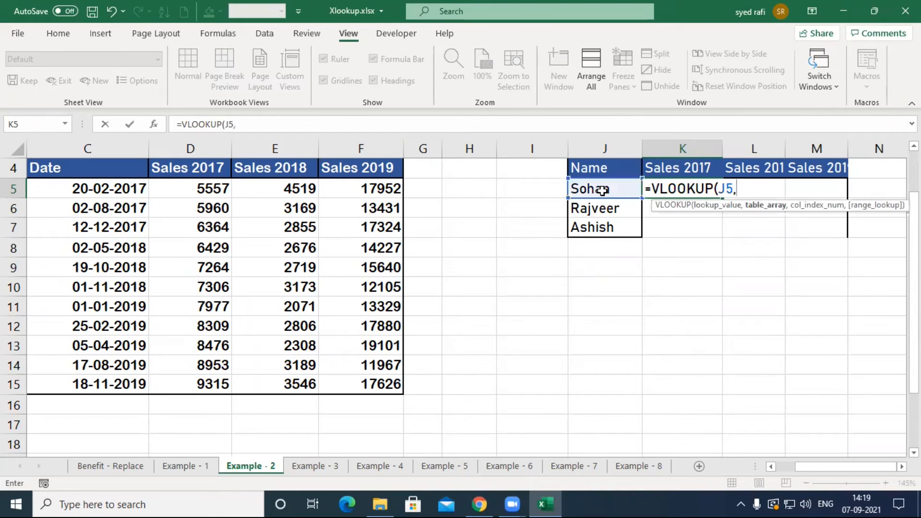
pyautogui.moveTo(72, 187); pyautogui.dragTo(333, 379)
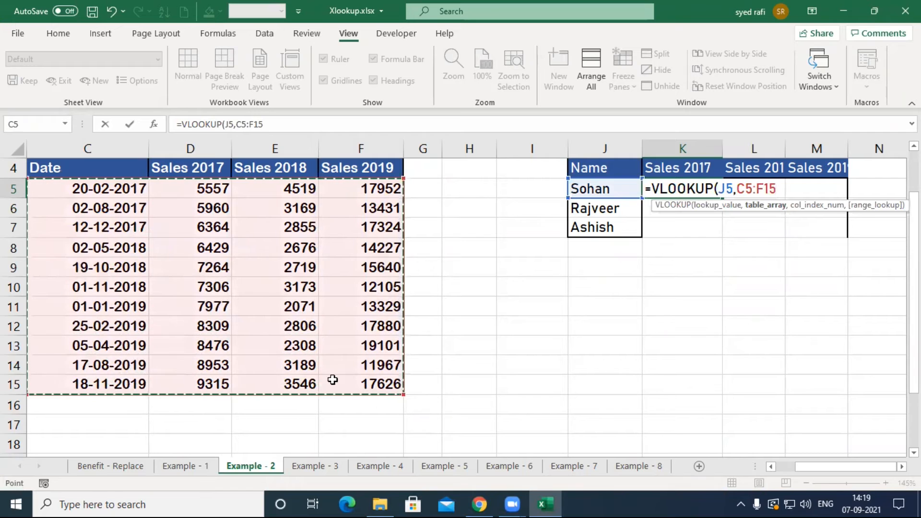
pyautogui.click(771, 467)
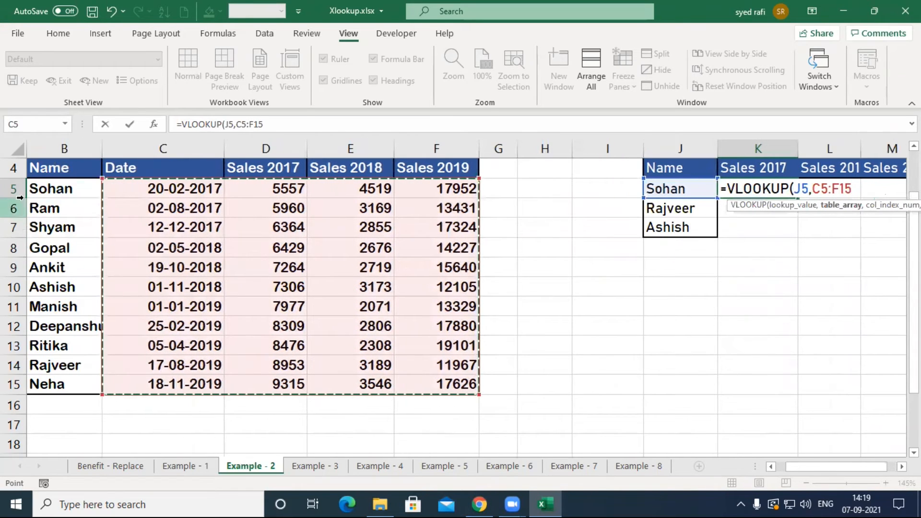
pyautogui.moveTo(102, 178); pyautogui.dragTo(50, 177)
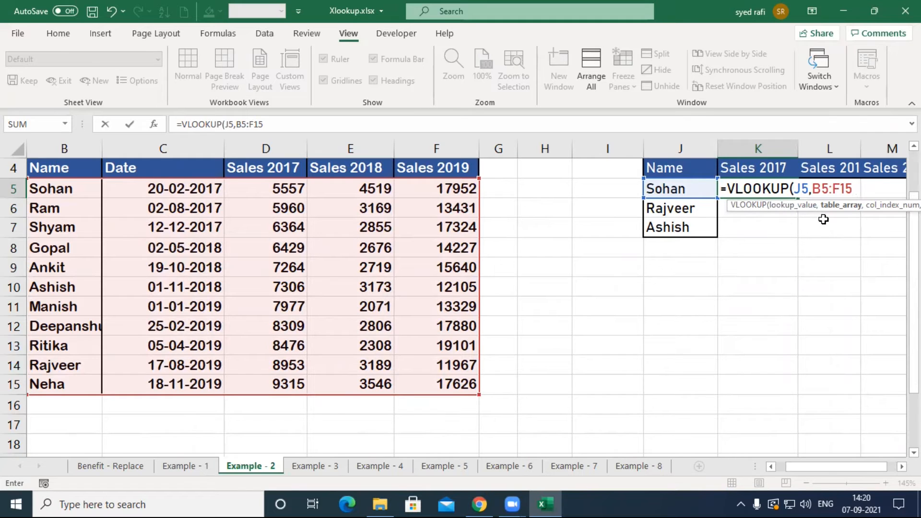
# Step: Complete the K5 VLOOKUP with column index 3 and FALSE for an exact match, and commit it
pyautogui.write(',3')
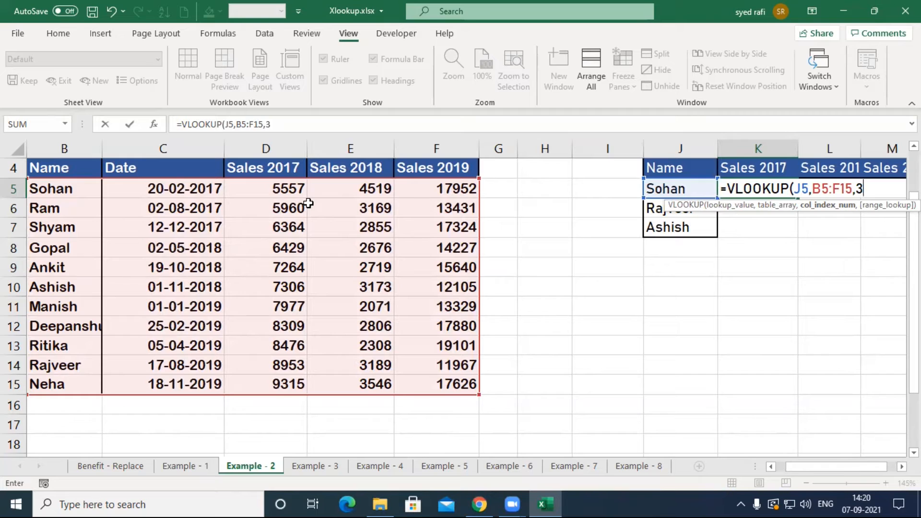
pyautogui.write(',')
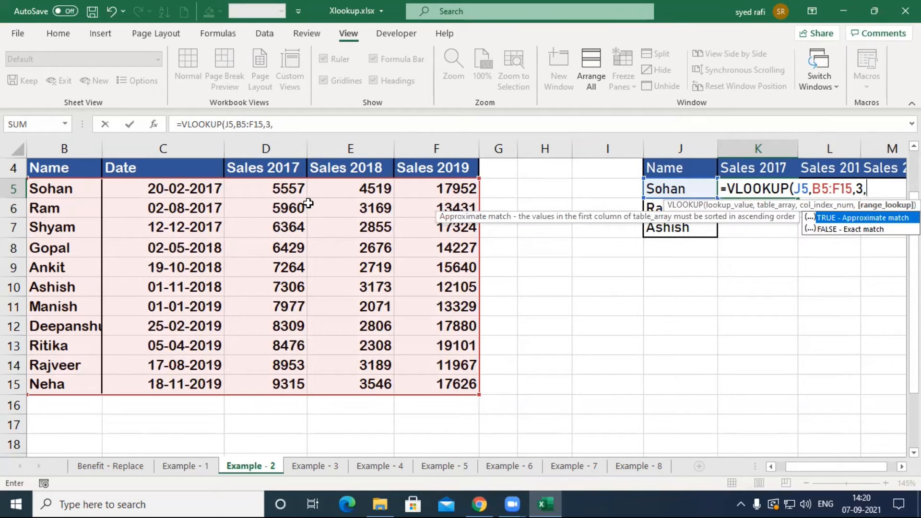
pyautogui.press('Down')
pyautogui.press('Tab')
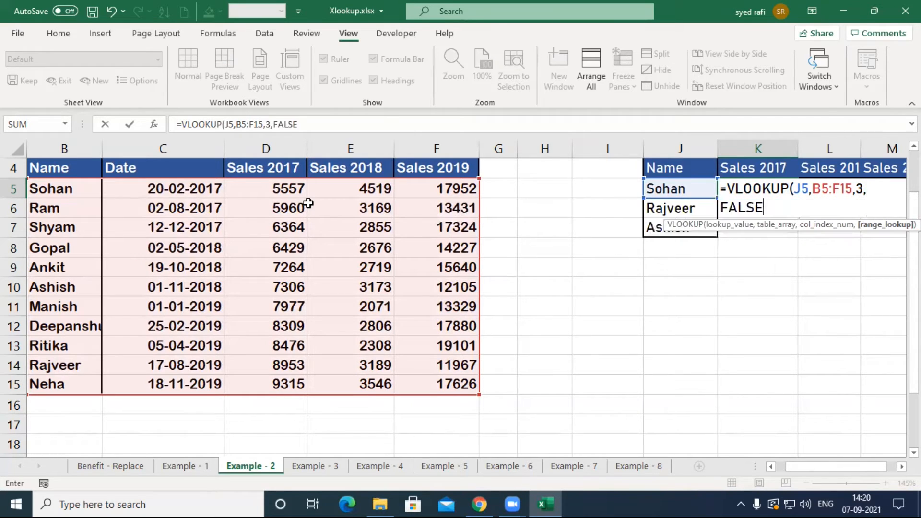
pyautogui.press('Return')
pyautogui.press('Up')
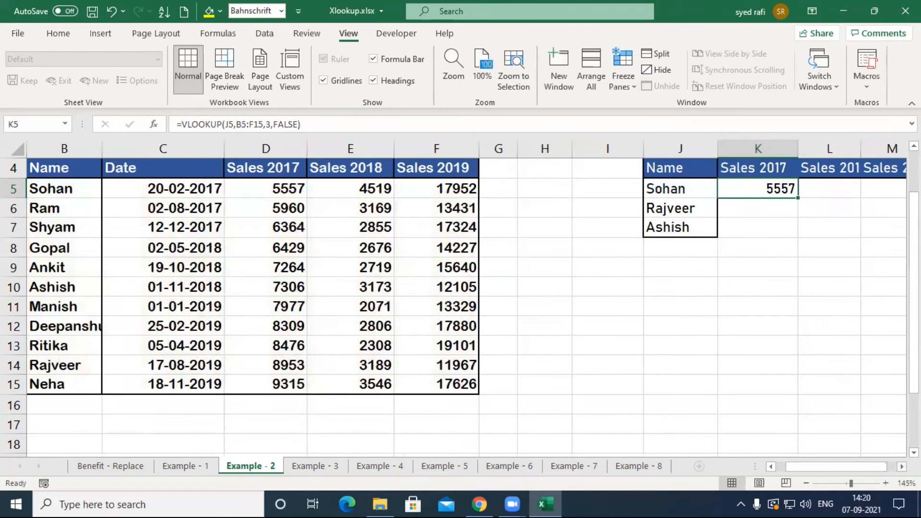
# Step: Widen columns L and M to fit the Sales 2018 and Sales 2019 headings
pyautogui.hscroll(1, 465, 298)
pyautogui.moveTo(787, 146); pyautogui.dragTo(800, 146)
pyautogui.moveTo(863, 148); pyautogui.dragTo(882, 148)
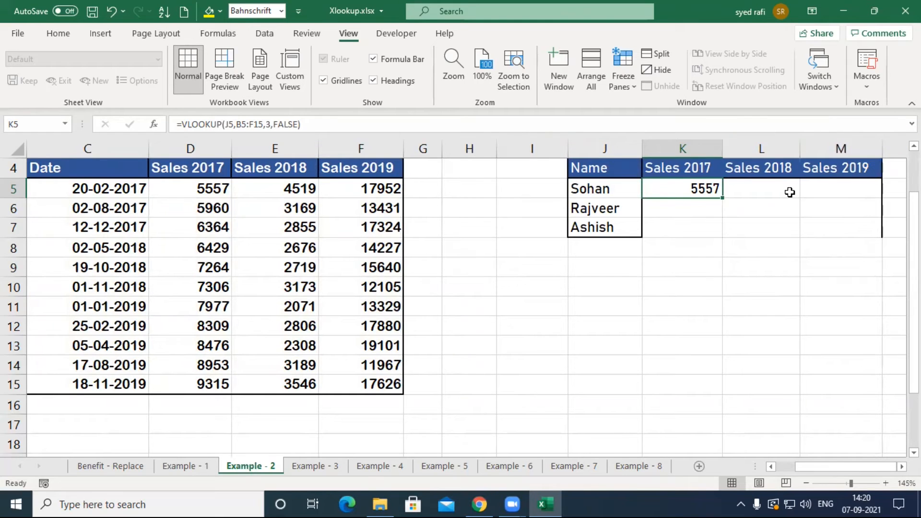
# Step: Enter =VLOOKUP(J5,B5:F15,4,0) in L5 to return the Sales 2018 value
pyautogui.click(743, 190)
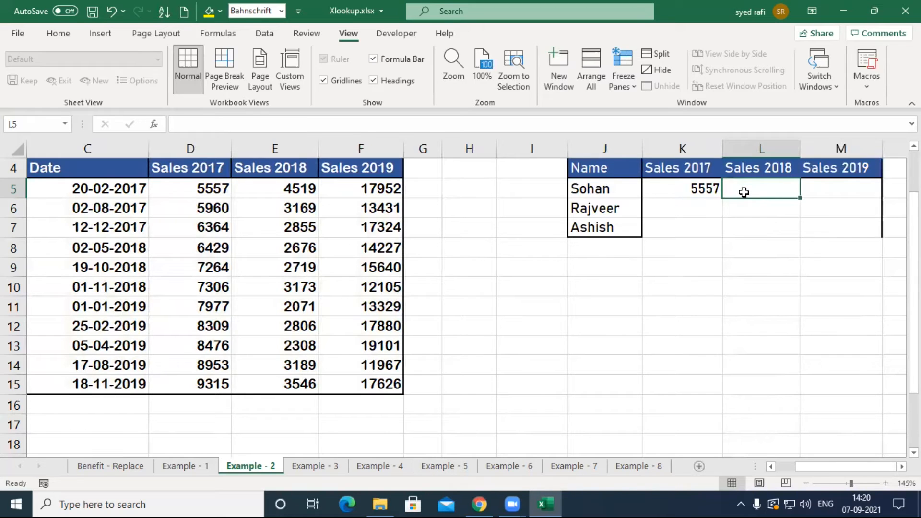
pyautogui.write('=VLOOKUP(')
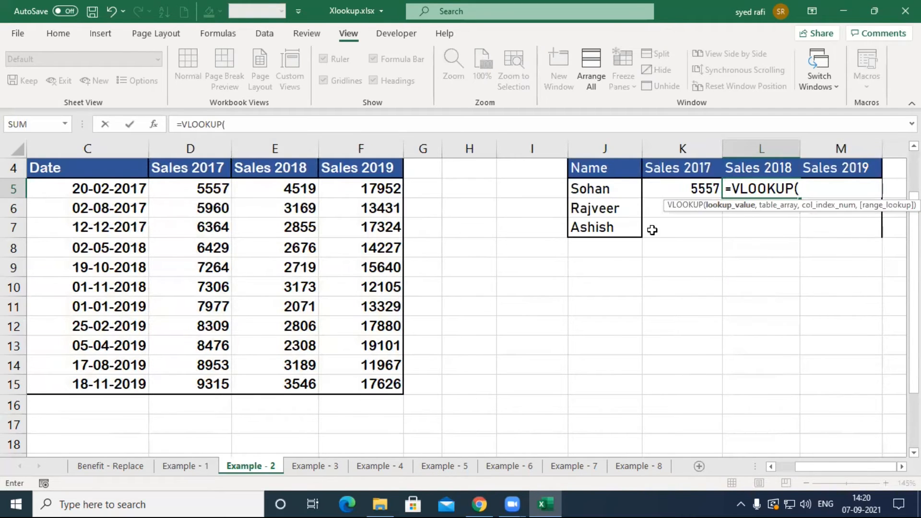
pyautogui.click(617, 188)
pyautogui.write(',')
pyautogui.moveTo(401, 376); pyautogui.dragTo(30, 256)
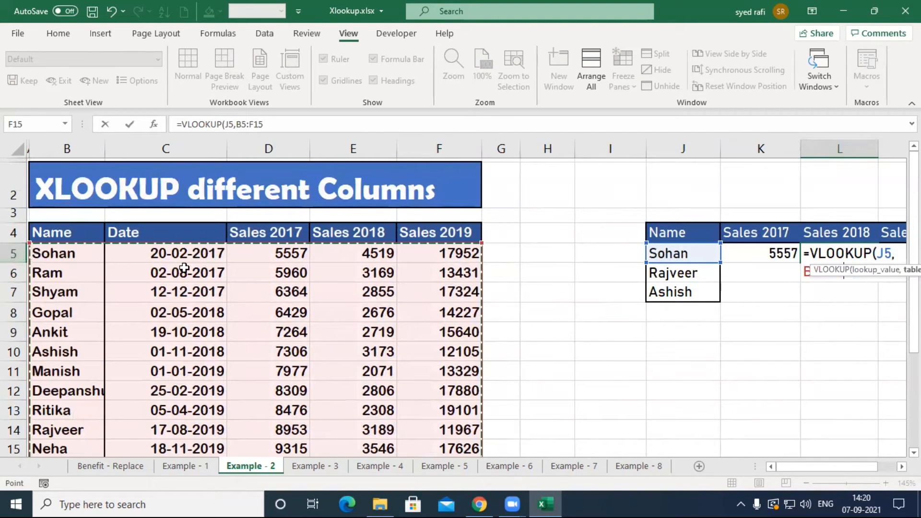
pyautogui.write(',')
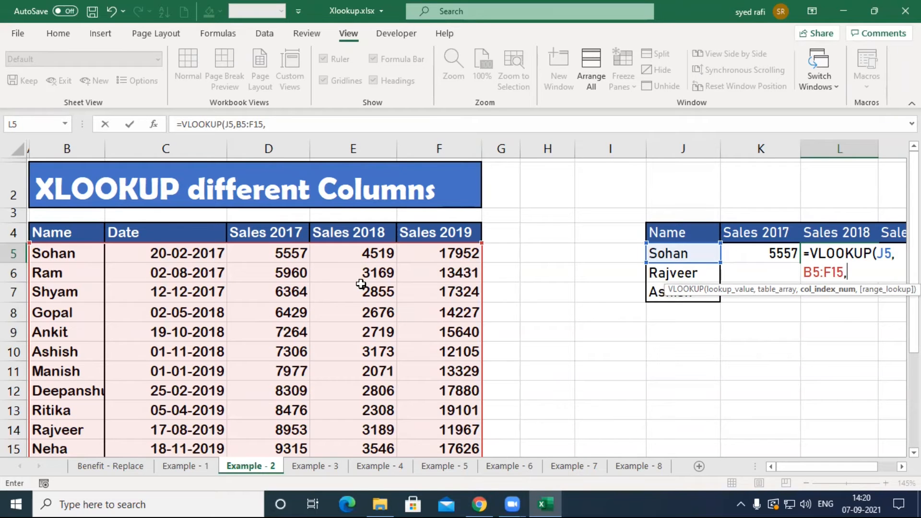
pyautogui.write('4,')
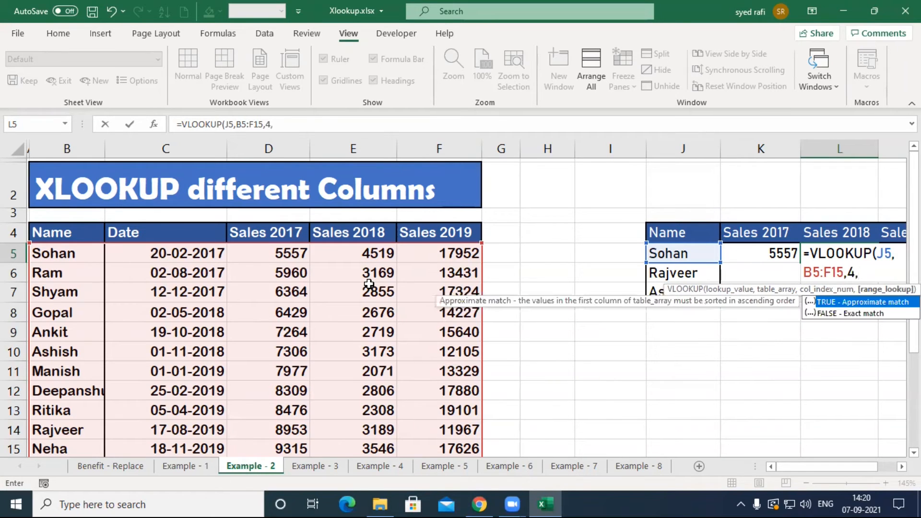
pyautogui.write('0')
pyautogui.press('Return')
# Step: Begin a VLOOKUP formula in M5 with lookup value J5 and table array B5:F15
pyautogui.press('Up')
pyautogui.press('Right')
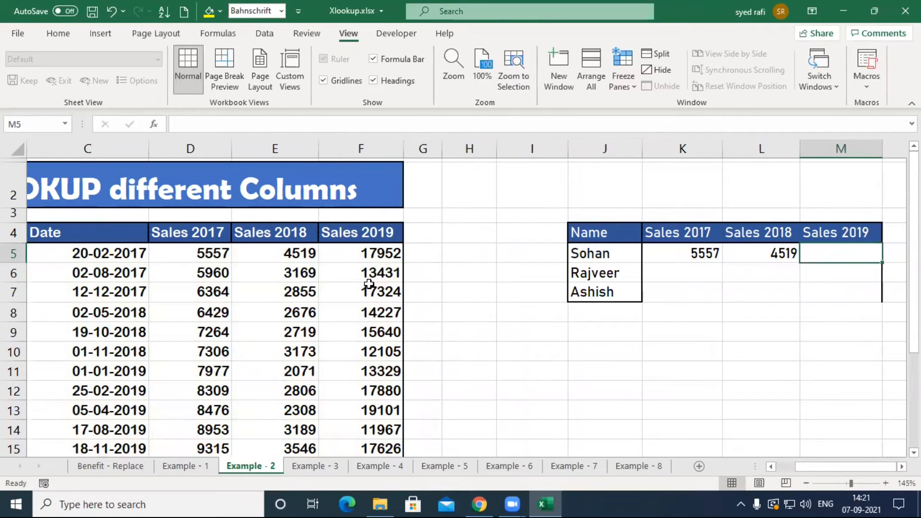
pyautogui.write('=')
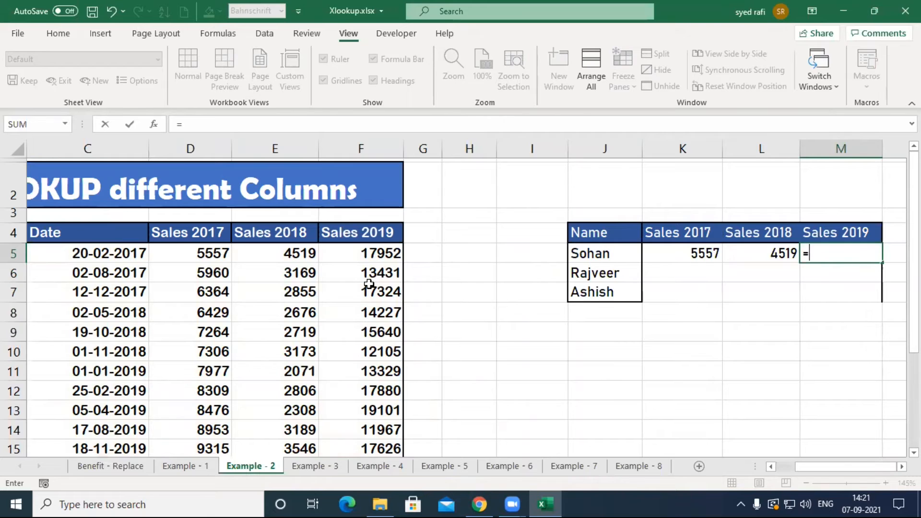
pyautogui.write('vl')
pyautogui.press('Tab')
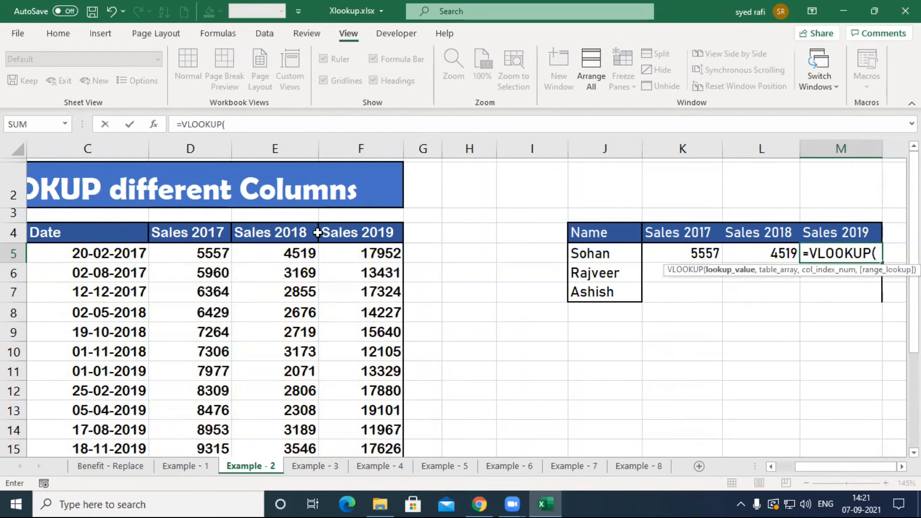
pyautogui.click(607, 259)
pyautogui.write(',')
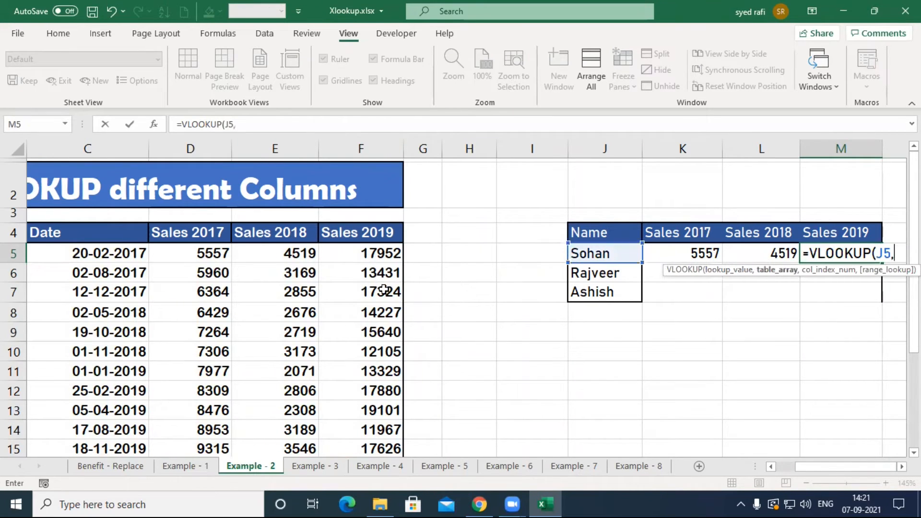
pyautogui.moveTo(396, 246); pyautogui.dragTo(36, 379)
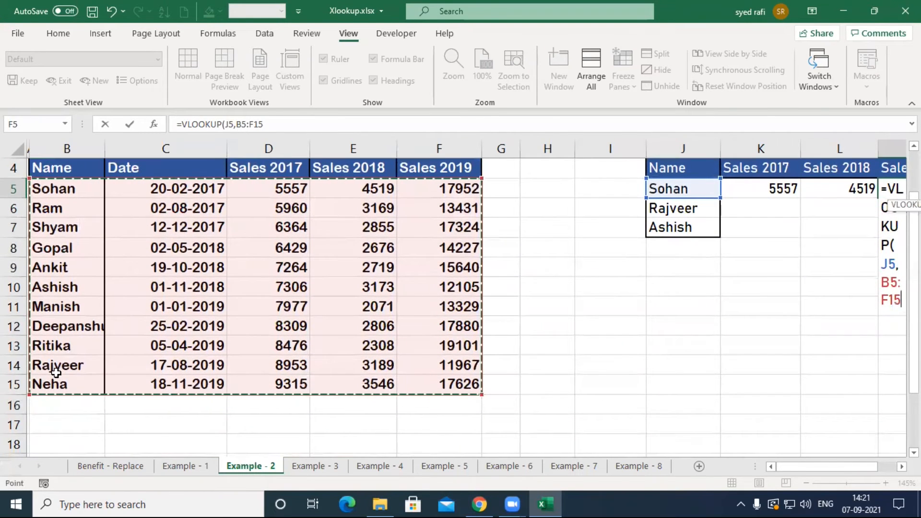
pyautogui.write(',')
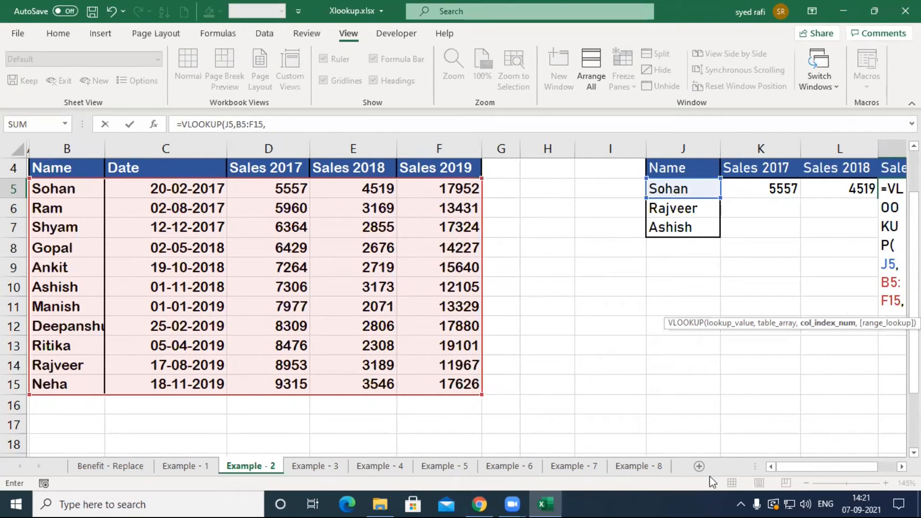
# Step: Complete the M5 VLOOKUP with column index 5 and FALSE for an exact match, and commit it
pyautogui.write('5')
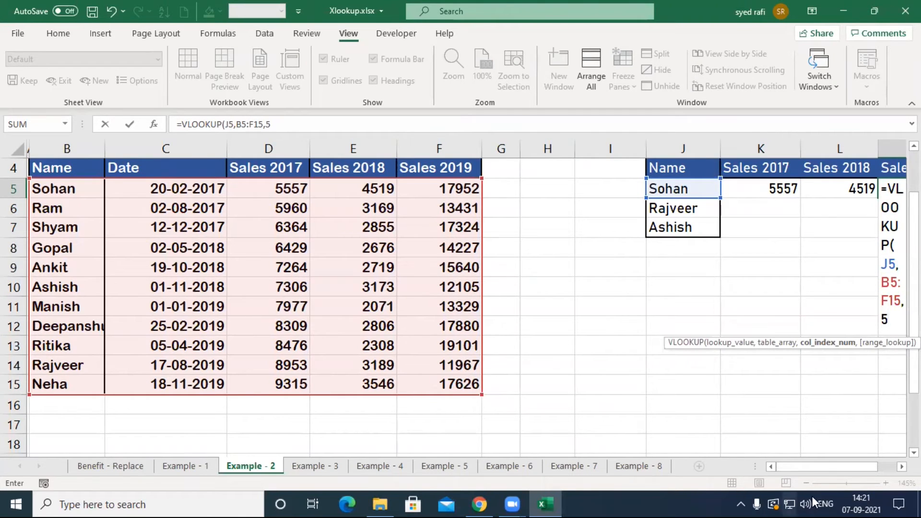
pyautogui.moveTo(818, 473); pyautogui.dragTo(847, 464)
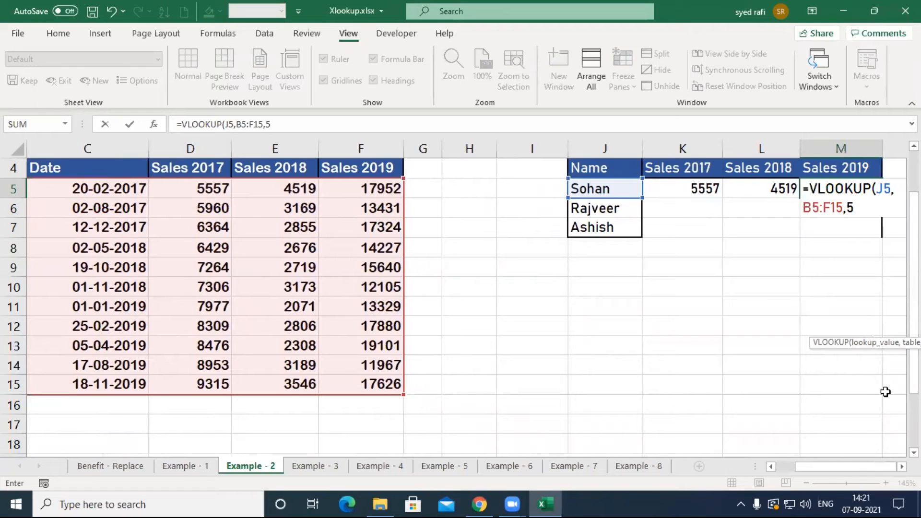
pyautogui.write(',')
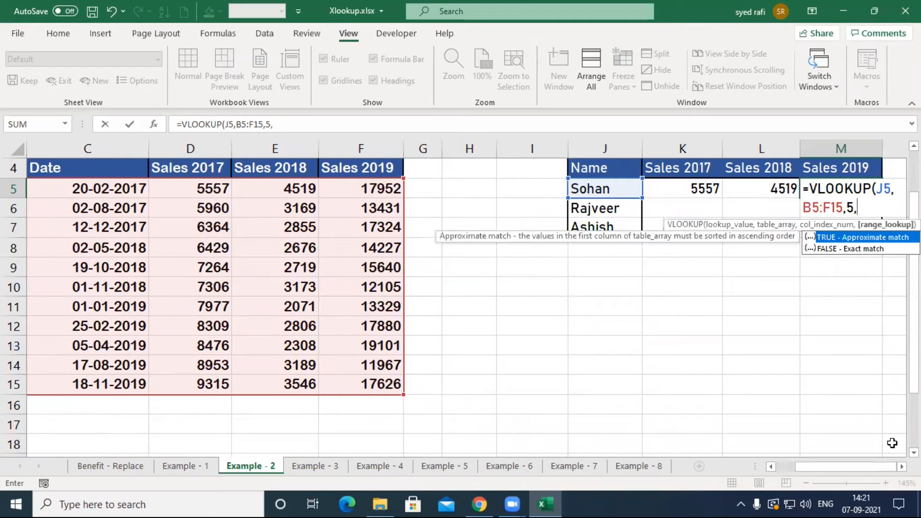
pyautogui.press('Down')
pyautogui.press('Tab')
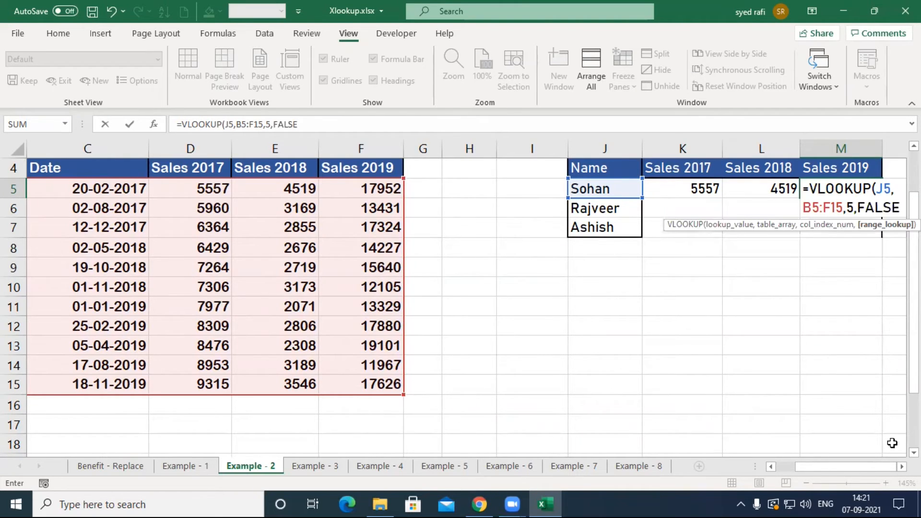
pyautogui.press('Return')
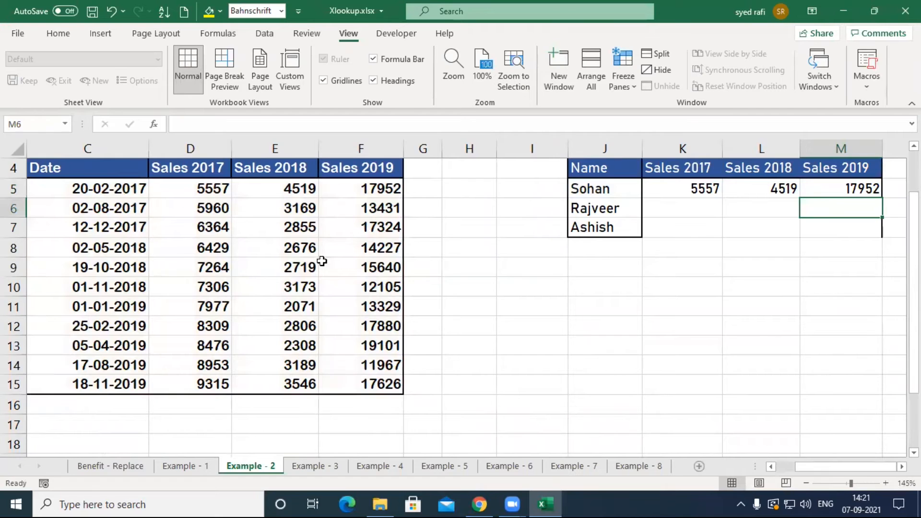
# Step: Delete the two empty columns H and I to bring the lookup table closer to the source data
pyautogui.click(354, 254)
pyautogui.click(470, 148)
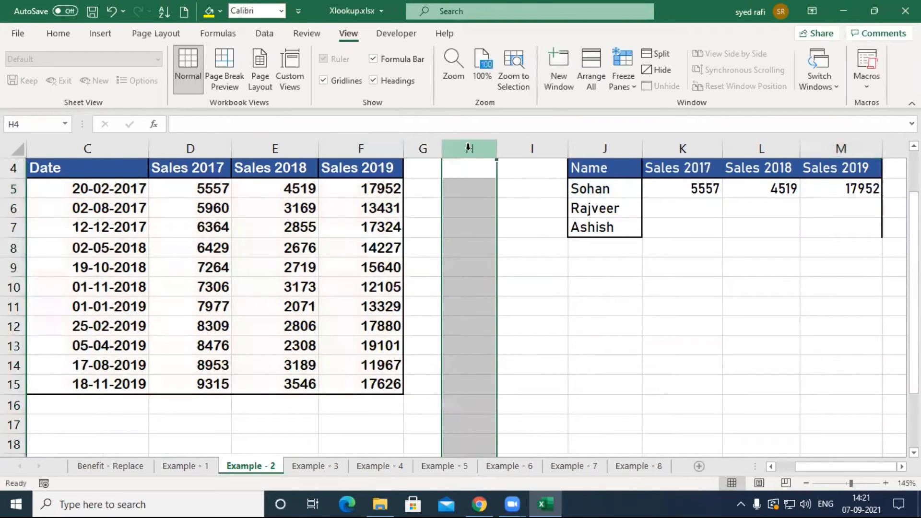
pyautogui.hotkey('ctrl', '-')
pyautogui.hotkey('ctrl', '-')
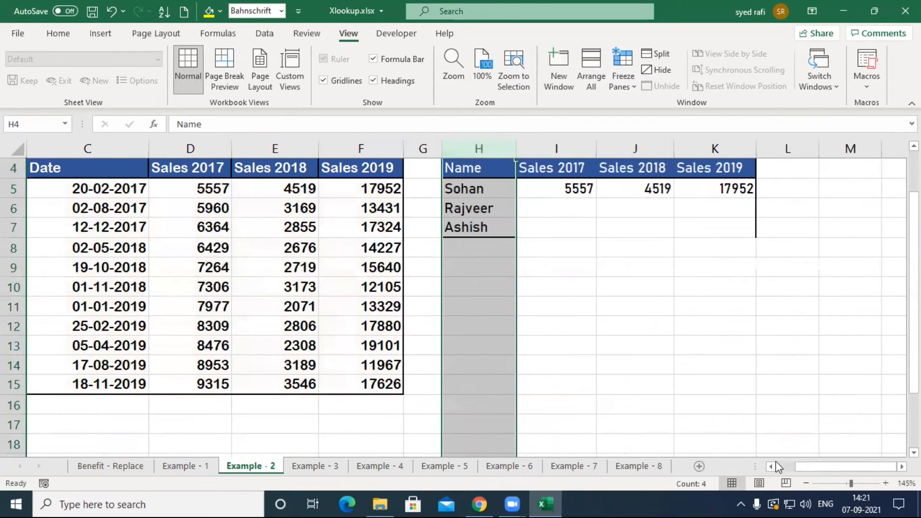
pyautogui.click(775, 465)
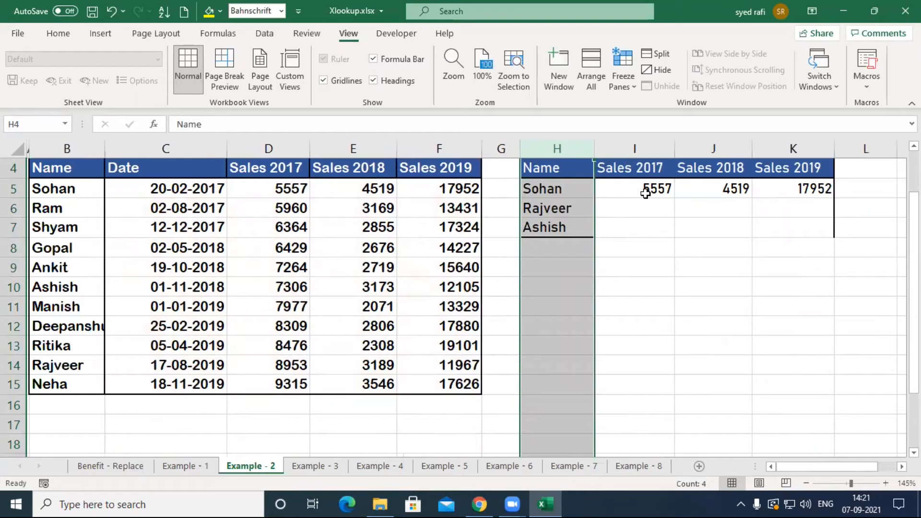
# Step: Enter an XLOOKUP in I6 with lookup value H6, lookup array B5:F15 and return array D5:F15
pyautogui.click(615, 209)
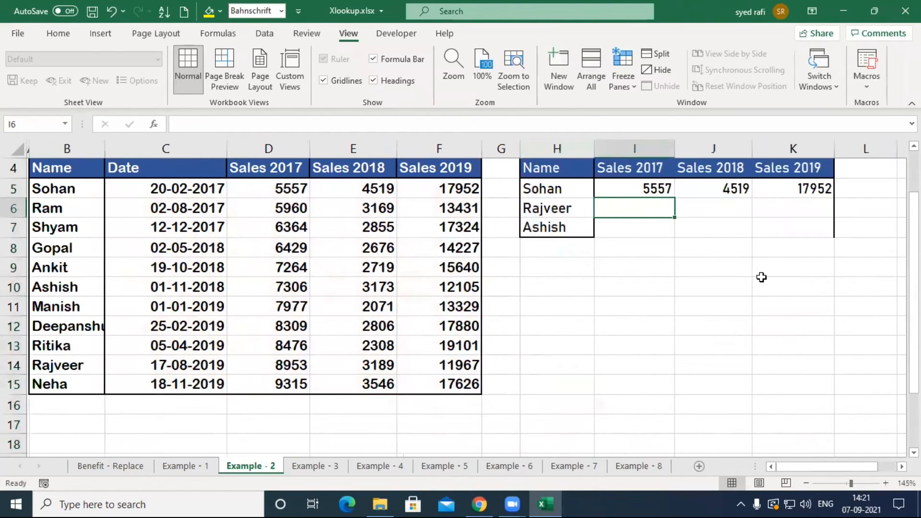
pyautogui.write('=xl')
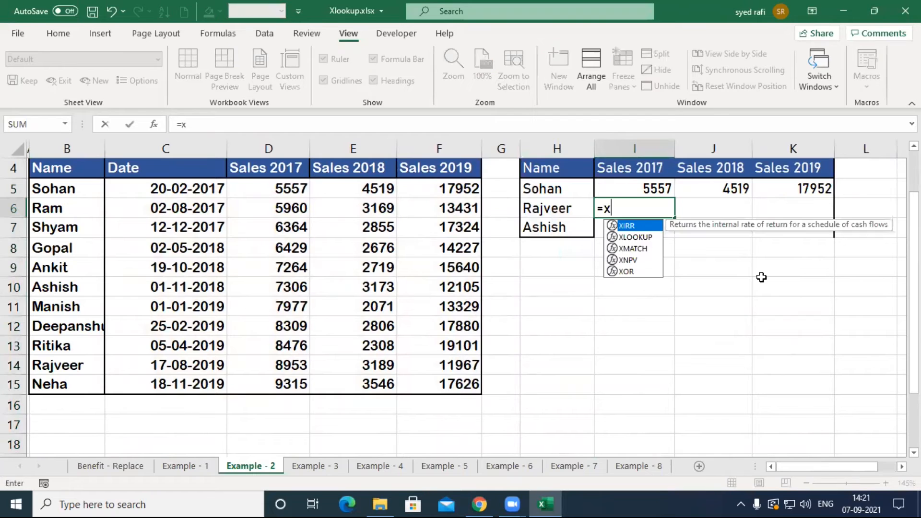
pyautogui.press('Tab')
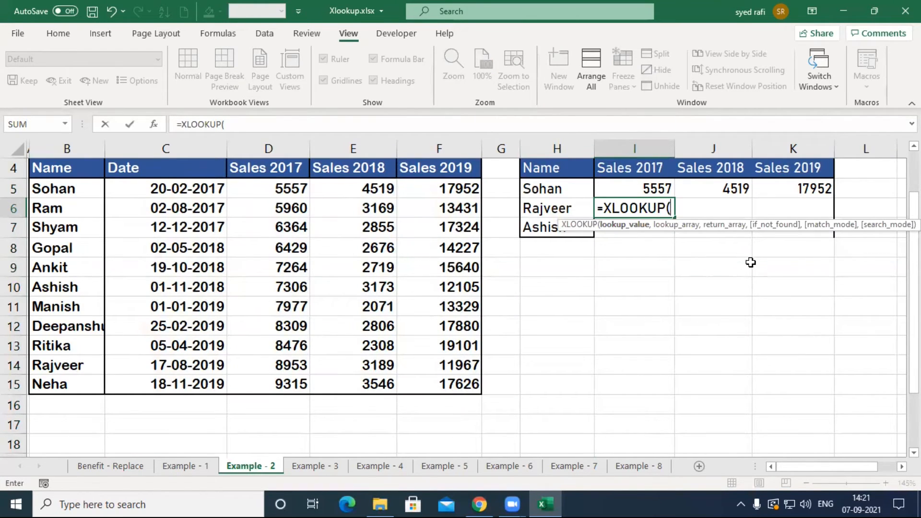
pyautogui.click(552, 207)
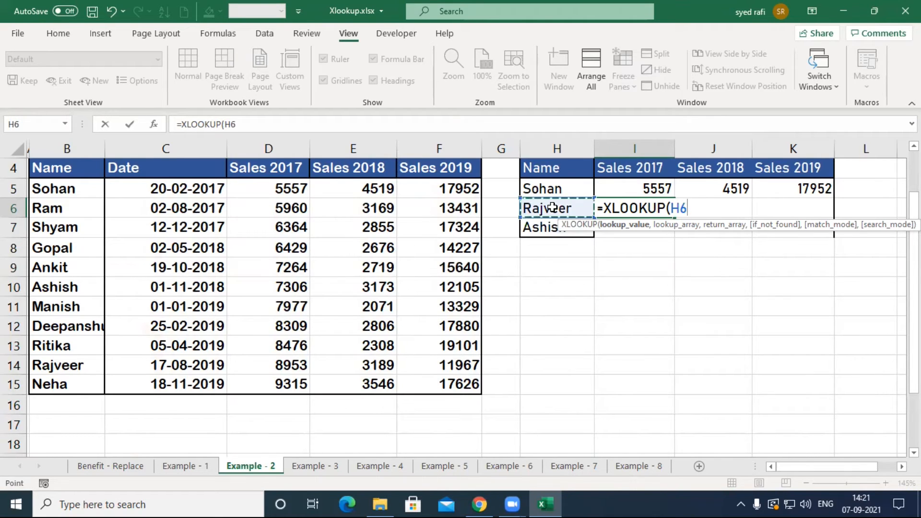
pyautogui.write(',')
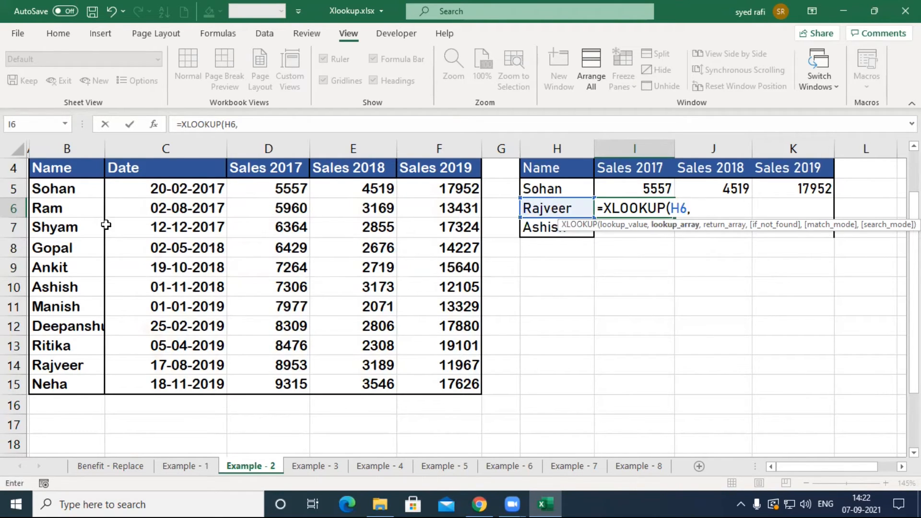
pyautogui.moveTo(53, 190); pyautogui.dragTo(429, 377)
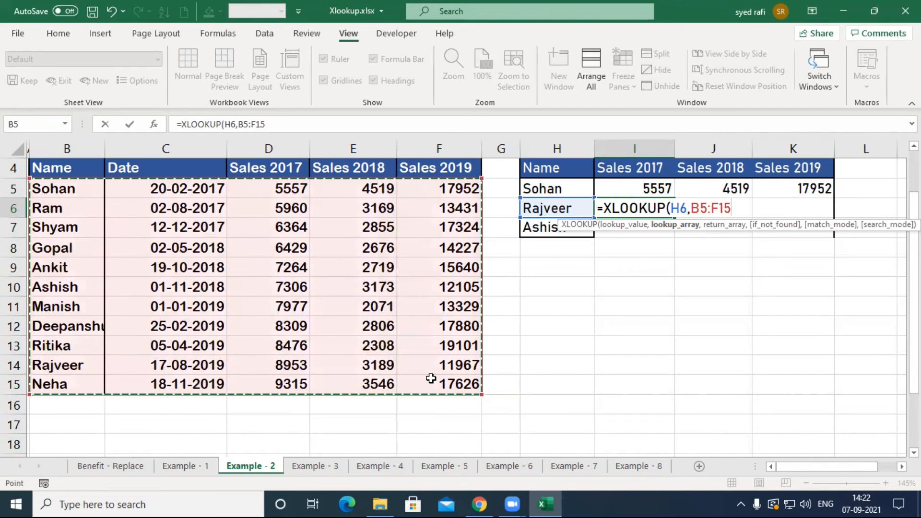
pyautogui.write(',')
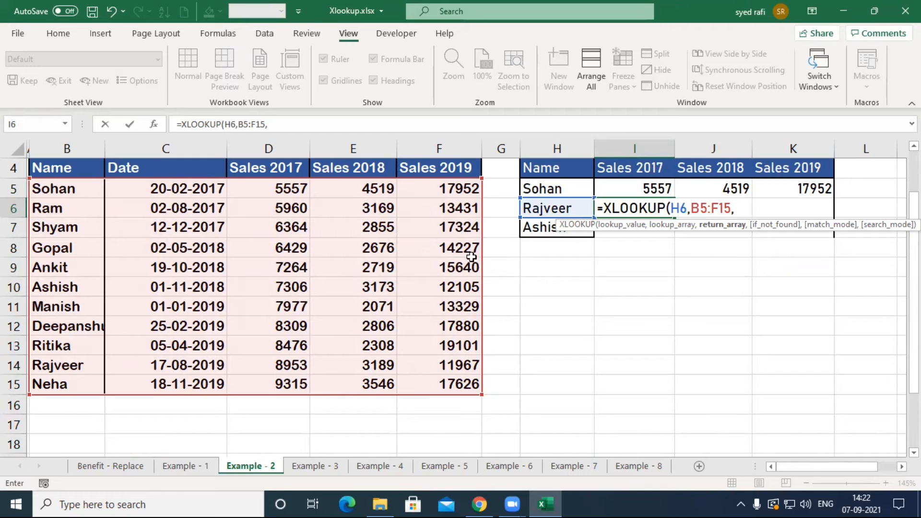
pyautogui.moveTo(284, 197); pyautogui.dragTo(423, 381)
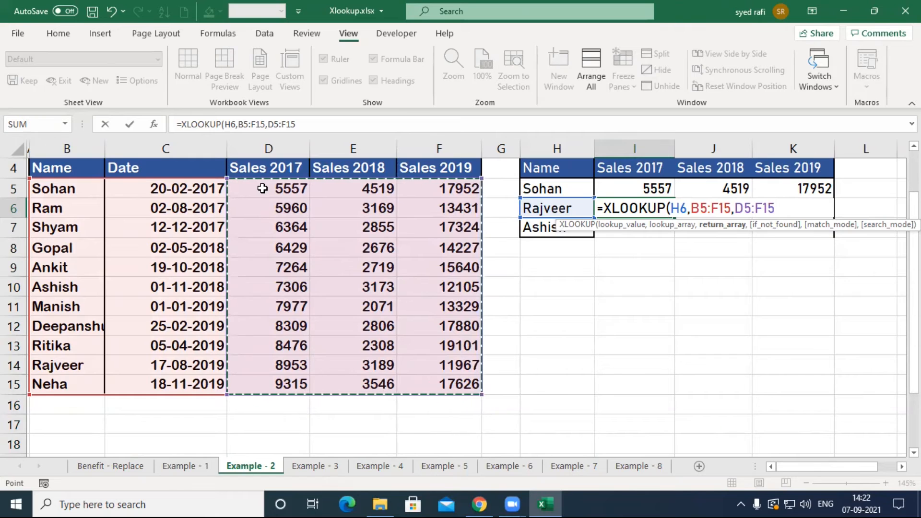
pyautogui.press('Return')
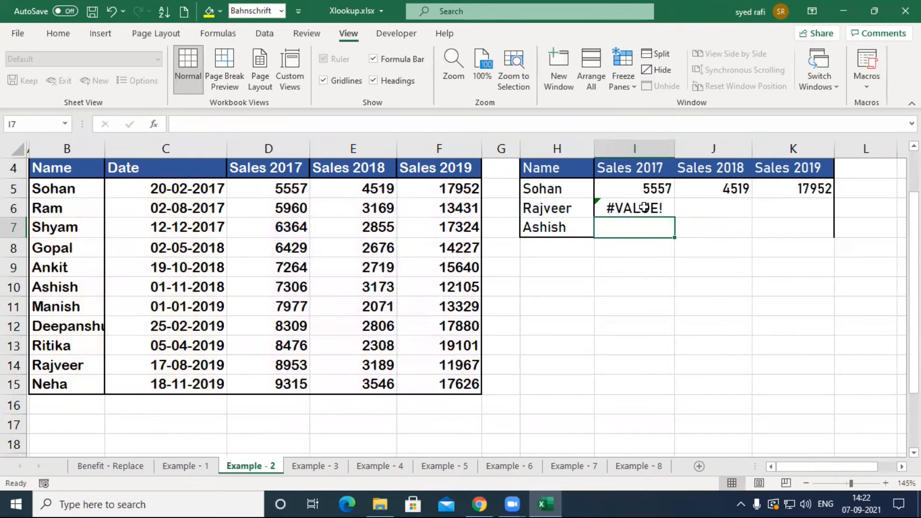
# Step: Correct the lookup array of the I6 XLOOKUP to B5:B15, keeping D5:F15 as the return array
pyautogui.doubleClick(643, 207)
pyautogui.click(775, 209)
pyautogui.write(',')
pyautogui.press('BackSpace')
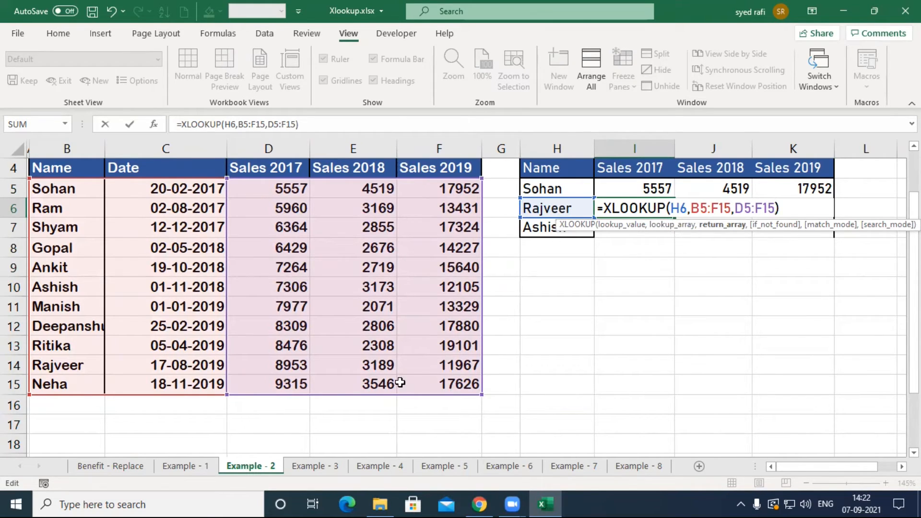
pyautogui.click(712, 211)
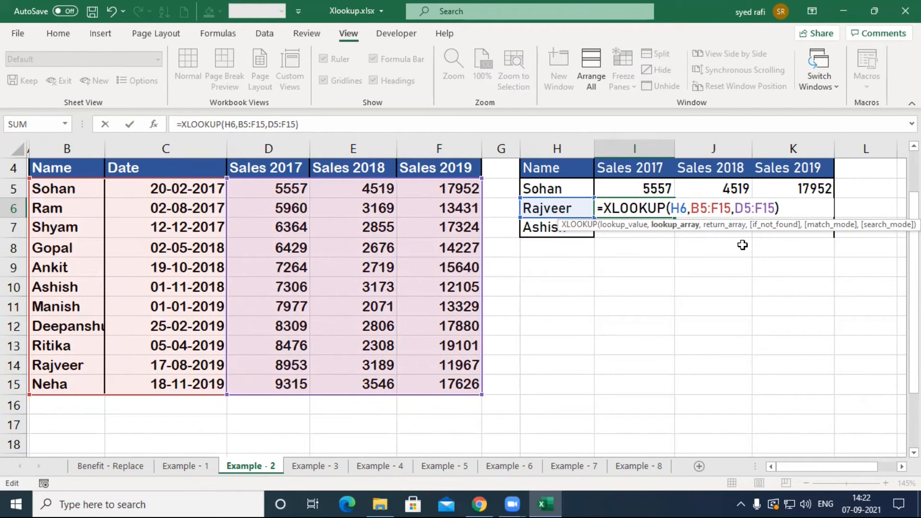
pyautogui.press('BackSpace')
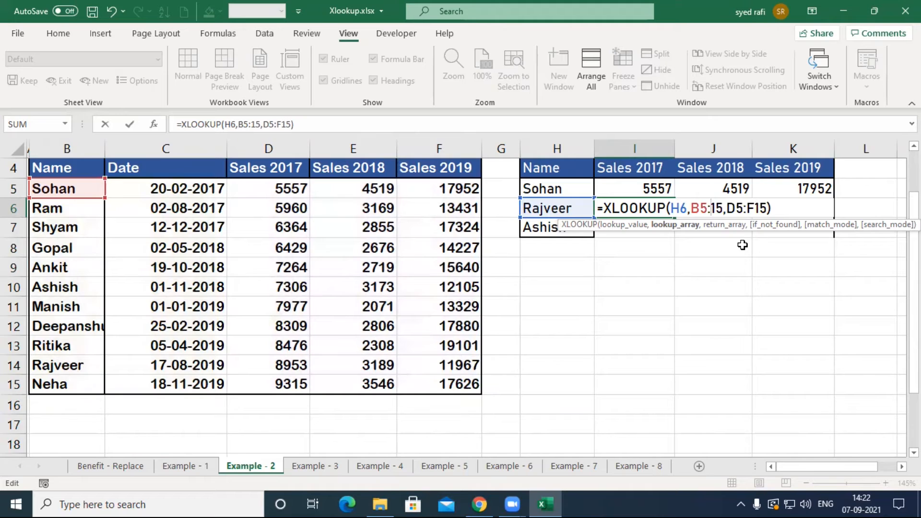
pyautogui.write('b')
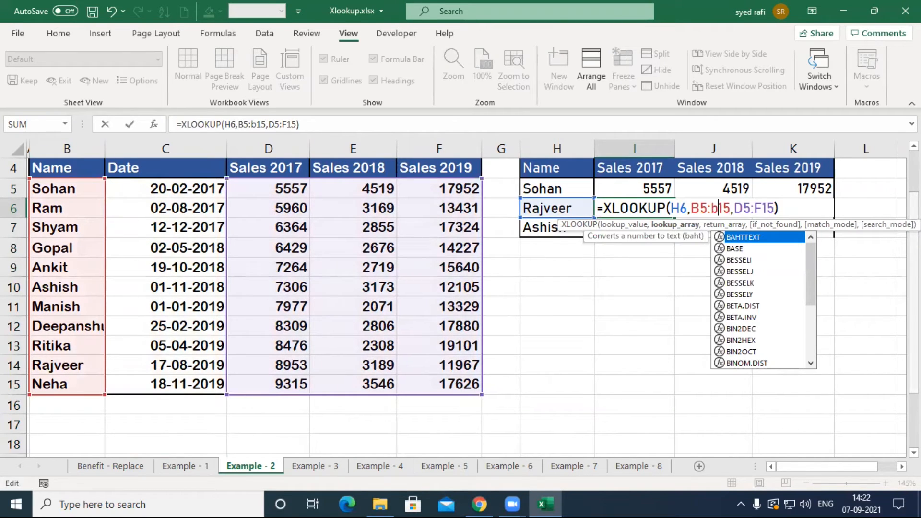
pyautogui.press('Return')
pyautogui.press('Up')
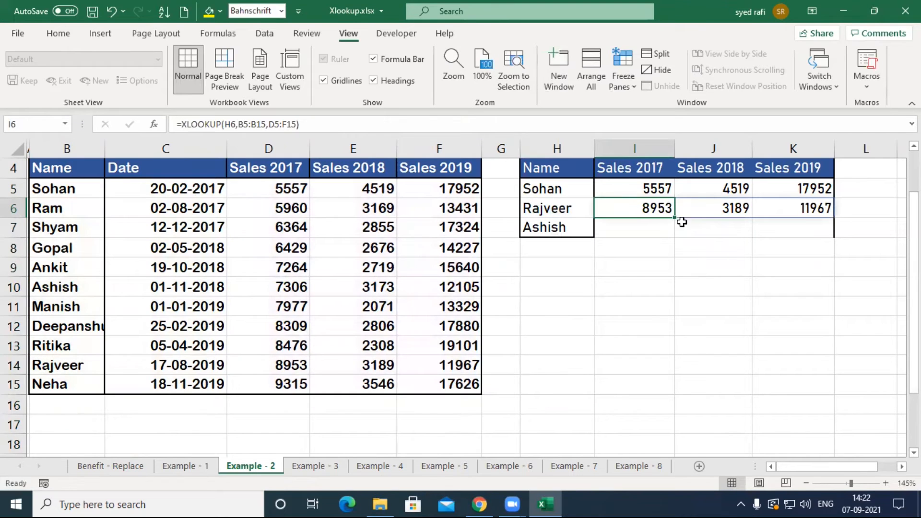
# Step: Inspect the XLOOKUP formula in I6, highlighting its return array D5:F15, and close it without changes
pyautogui.doubleClick(658, 208)
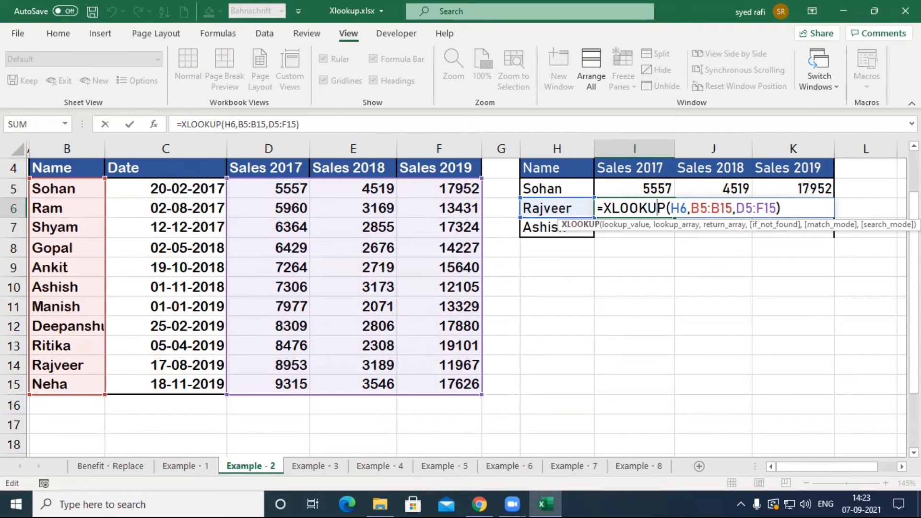
pyautogui.moveTo(737, 208); pyautogui.dragTo(778, 208)
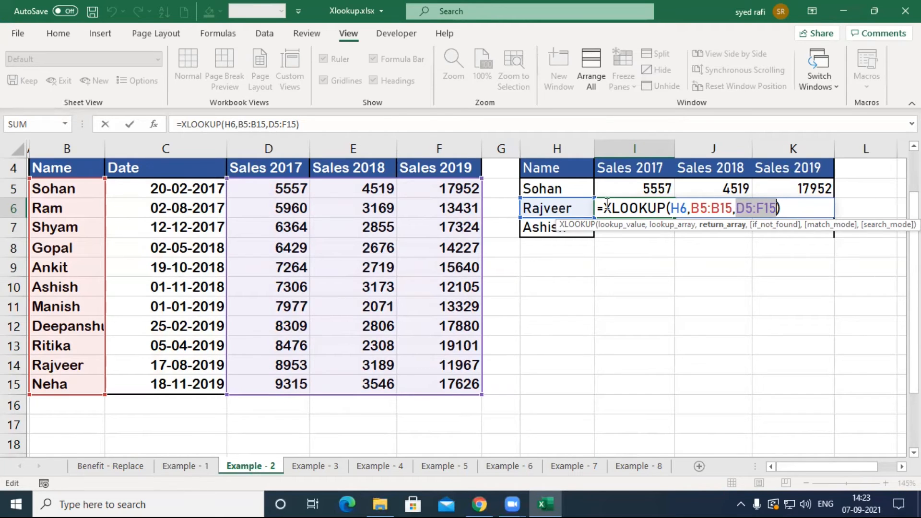
pyautogui.press('Return')
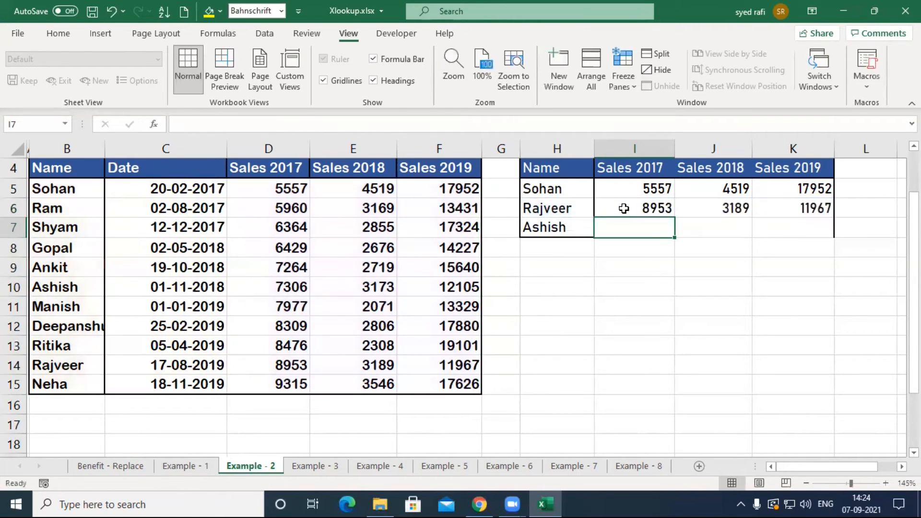
# Step: Review the XLOOKUP formula in I6 and fill it down to I7 for the last name in the lookup table
pyautogui.scroll(1, 624, 226)
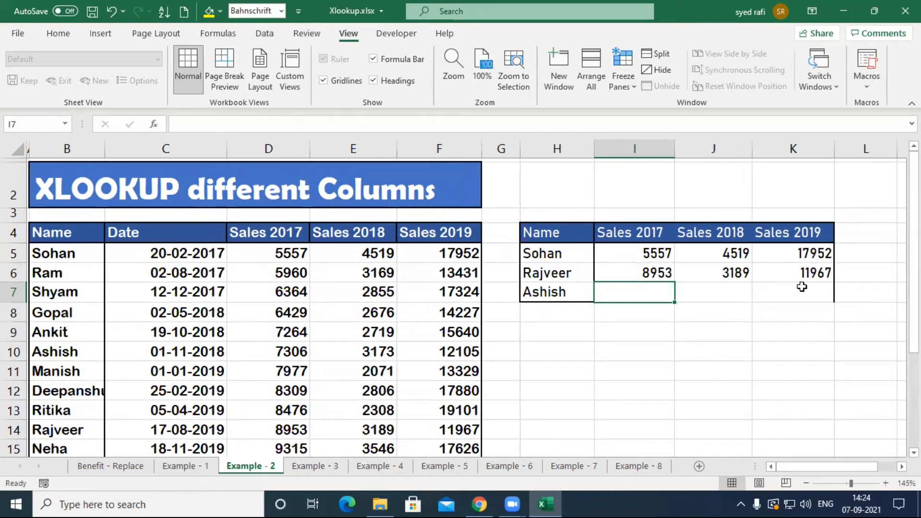
pyautogui.click(653, 272)
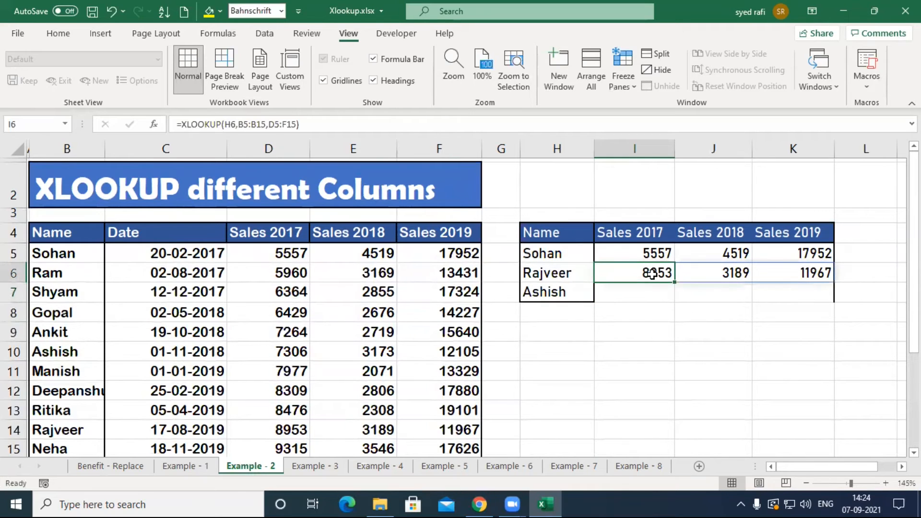
pyautogui.doubleClick(643, 273)
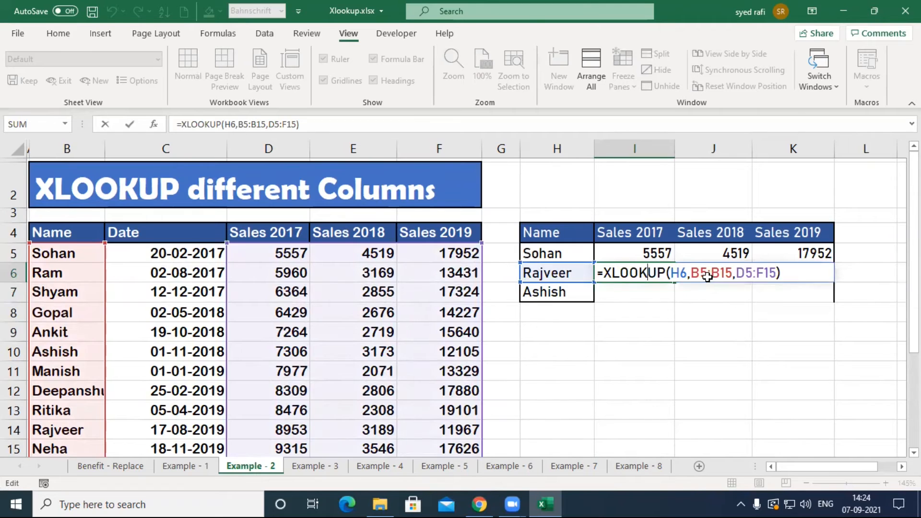
pyautogui.press('Return')
pyautogui.click(671, 280)
pyautogui.moveTo(675, 283); pyautogui.dragTo(674, 301)
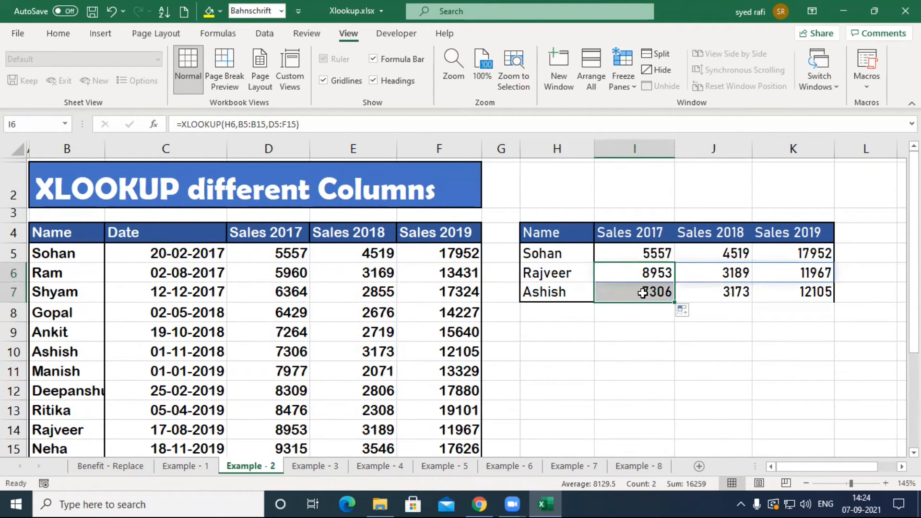
# Step: Undo the fill into I7 and make the I6 XLOOKUP arrays absolute as $B$5:$B$15 and $D$5:$F$15
pyautogui.hotkey('ctrl', 'z')
pyautogui.doubleClick(642, 274)
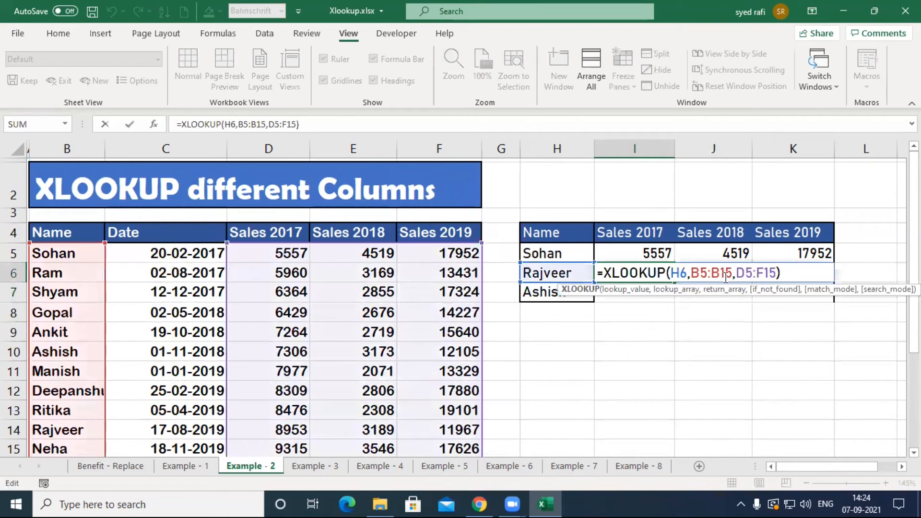
pyautogui.click(708, 273)
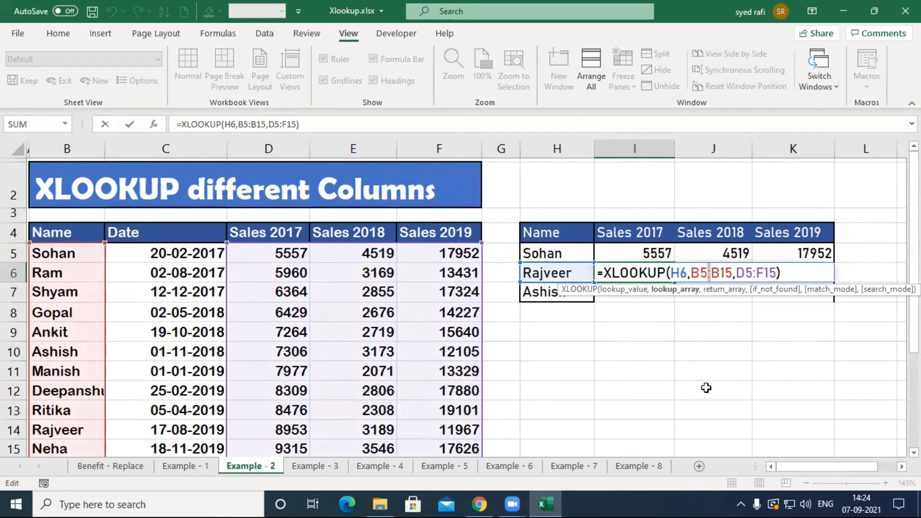
pyautogui.press('F4')
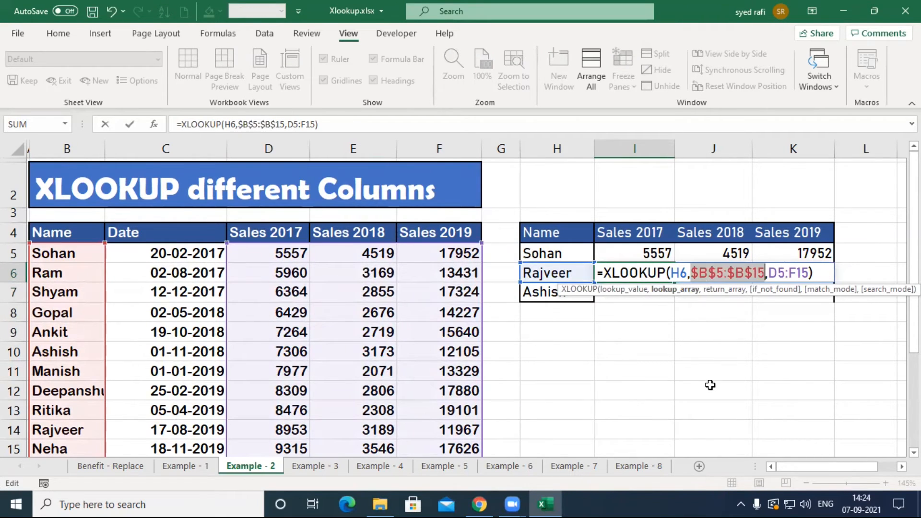
pyautogui.click(785, 274)
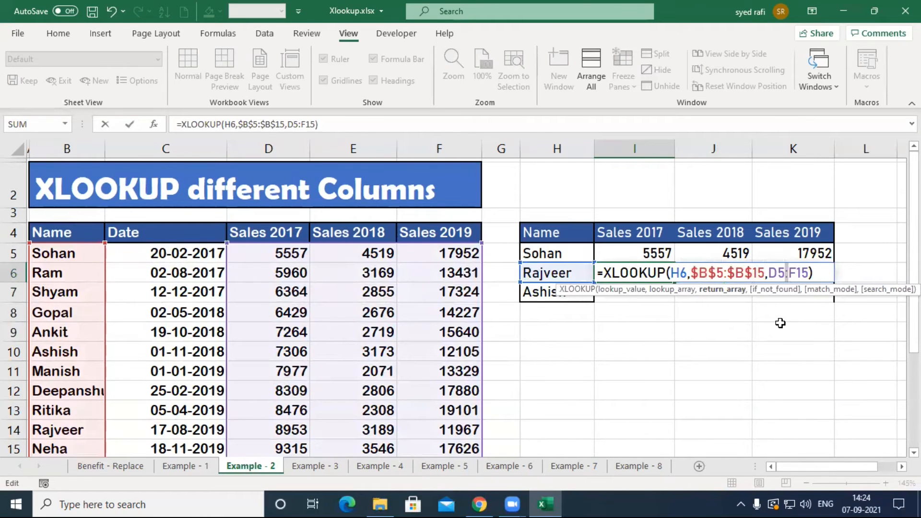
pyautogui.press('F4')
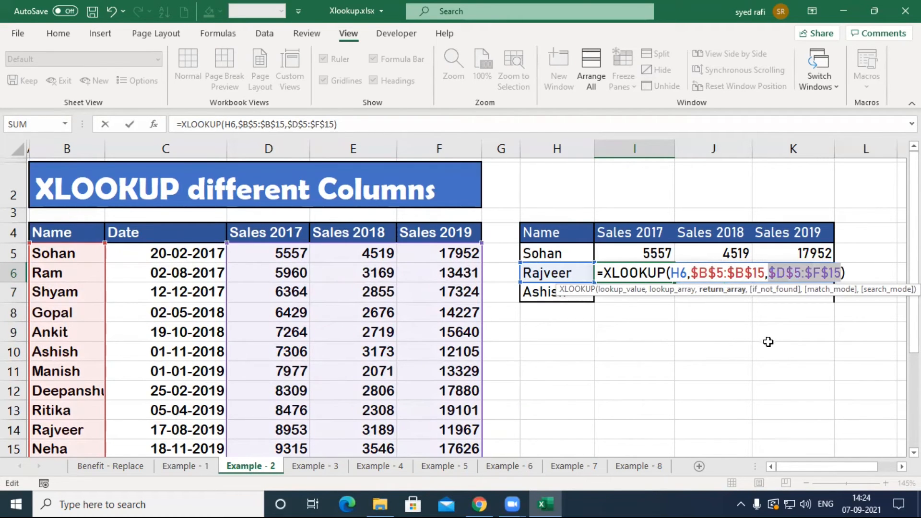
# Step: Lock the row of the lookup value in the I6 XLOOKUP as H$6 and fill the formula down to I7
pyautogui.click(682, 275)
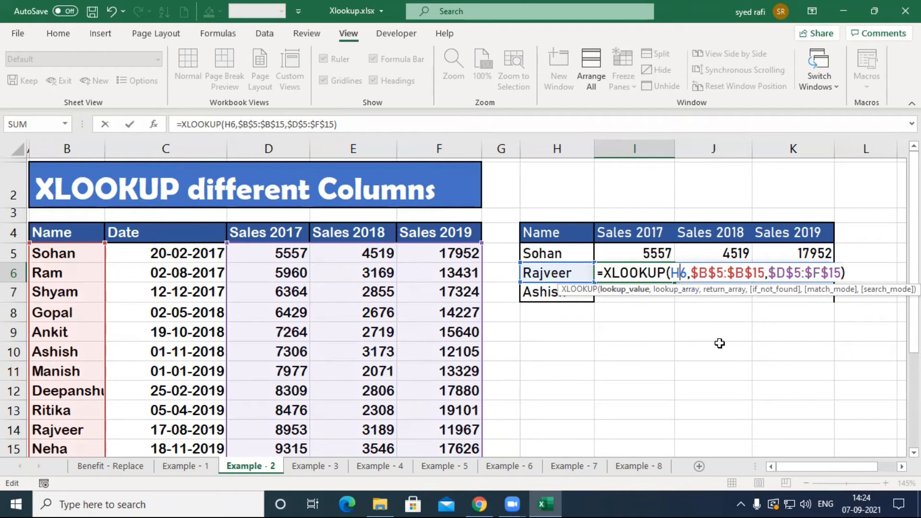
pyautogui.press('Return')
pyautogui.press('Up')
pyautogui.moveTo(675, 283); pyautogui.dragTo(674, 301)
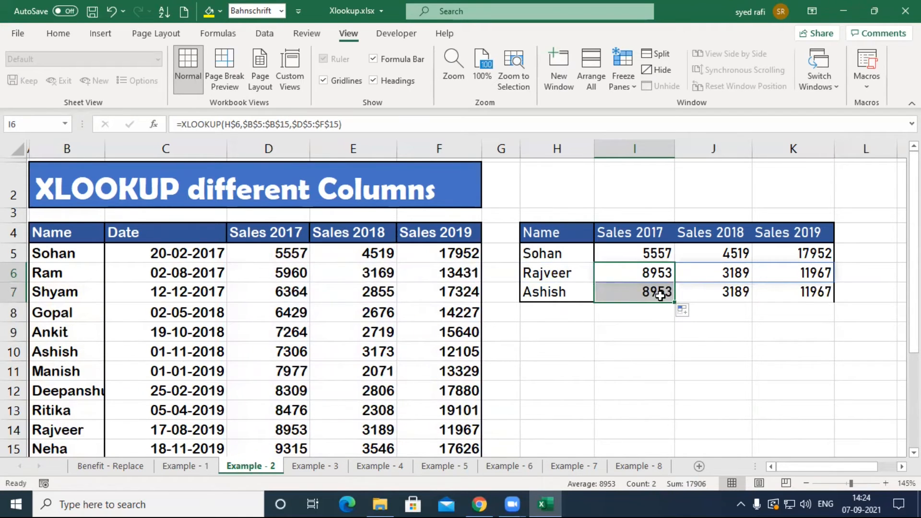
# Step: Try removing the row lock from the lookup value in the I7 XLOOKUP so it reads H6
pyautogui.doubleClick(657, 292)
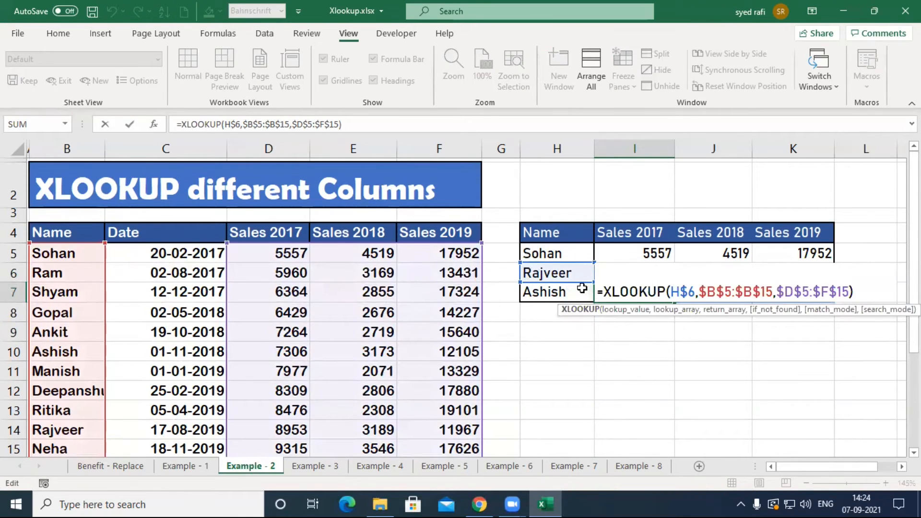
pyautogui.click(690, 291)
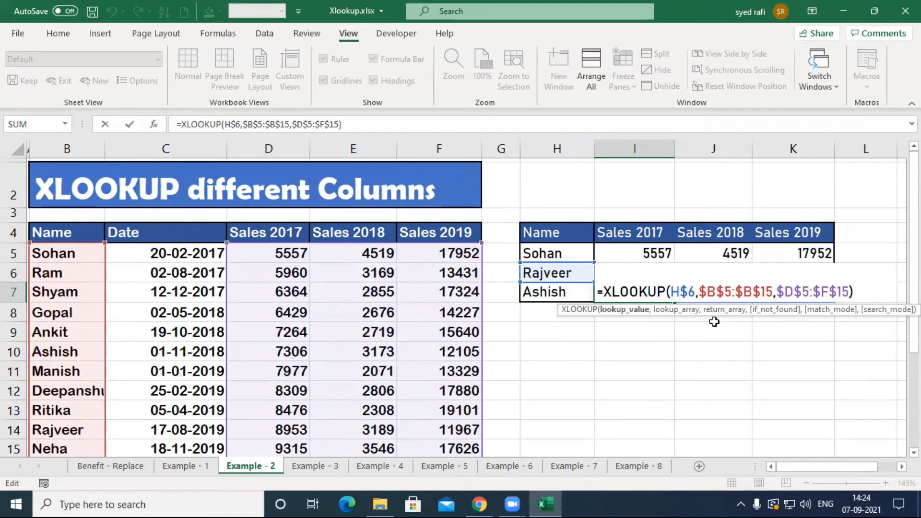
pyautogui.press('BackSpace')
pyautogui.press('Return')
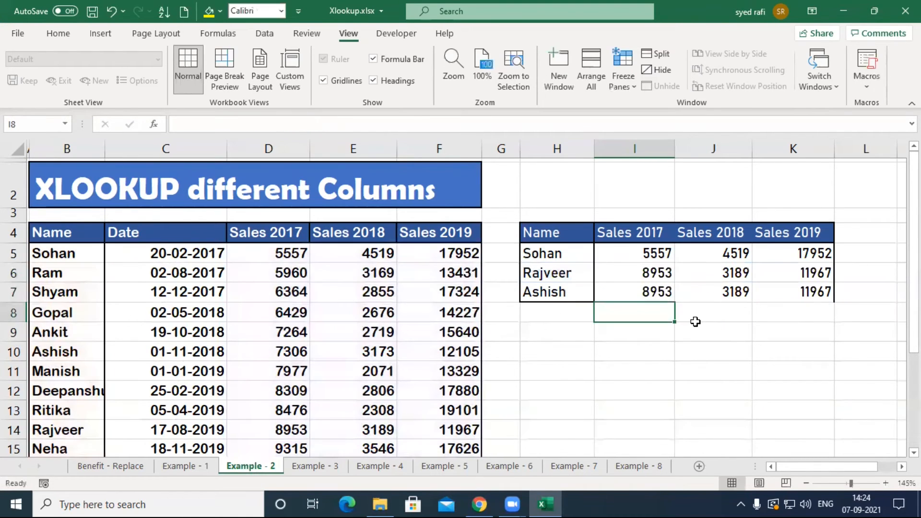
# Step: Change the lookup value in the I6 XLOOKUP to the relative reference H6 and fill the formula down to I7
pyautogui.click(665, 273)
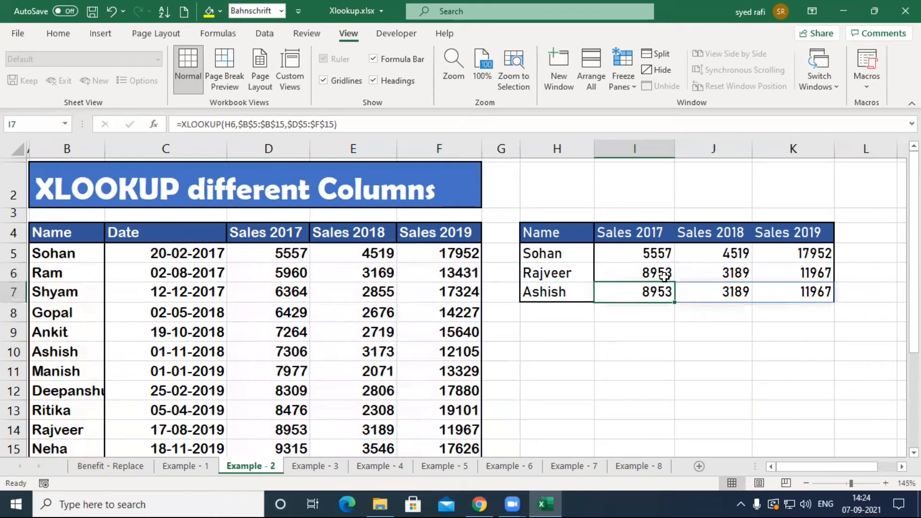
pyautogui.doubleClick(665, 275)
pyautogui.click(686, 273)
pyautogui.press('BackSpace')
pyautogui.press('Return')
pyautogui.click(665, 274)
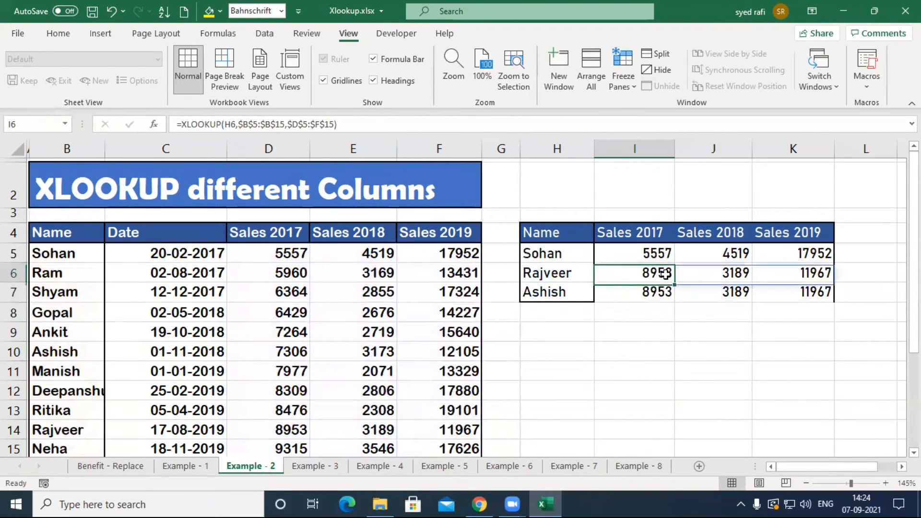
pyautogui.moveTo(674, 285); pyautogui.dragTo(675, 301)
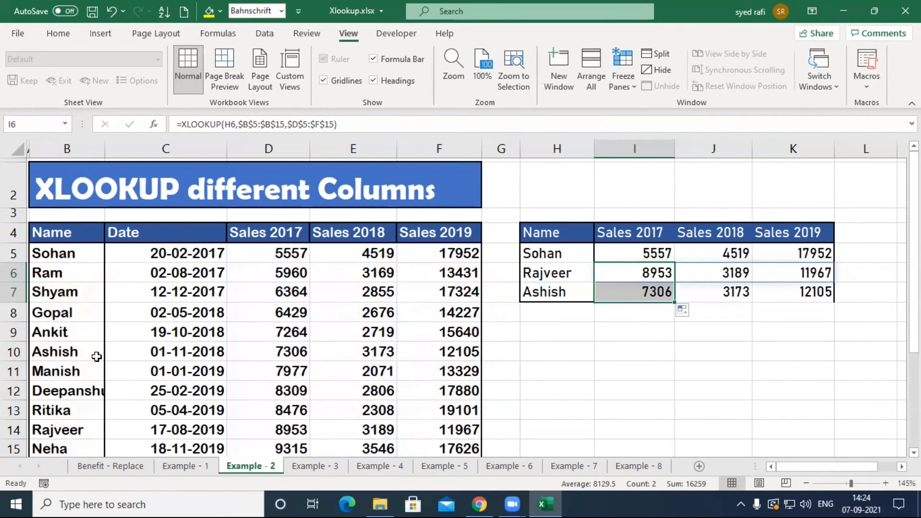
# Step: Check the filled row 7 results against the matching name and sales values in row 10 of the source table
pyautogui.click(79, 356)
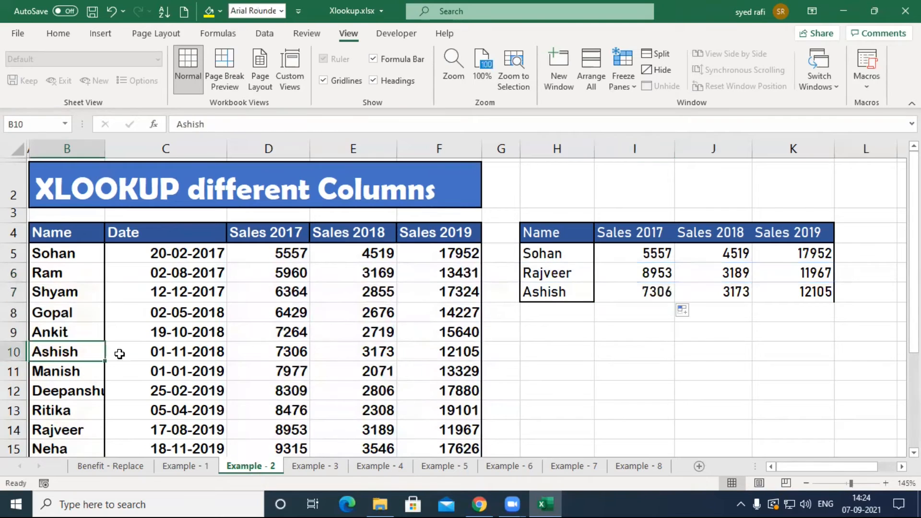
pyautogui.click(276, 352)
pyautogui.click(361, 355)
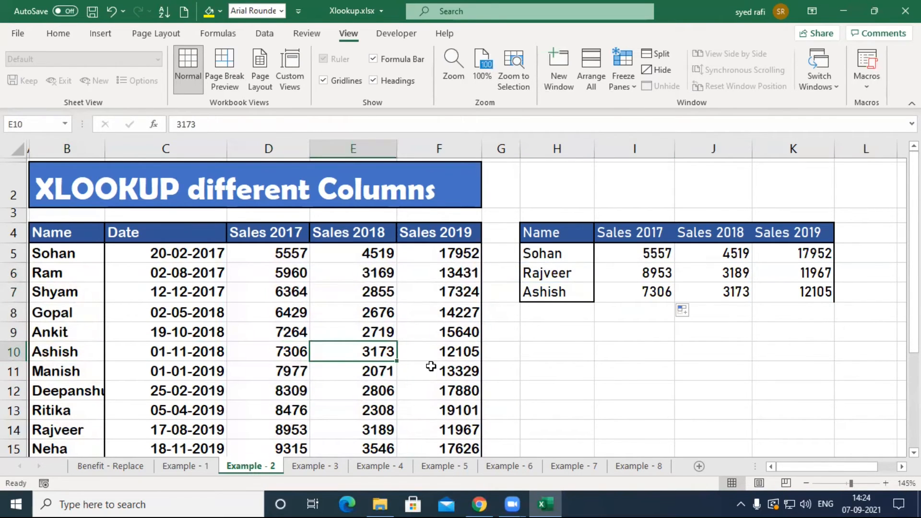
pyautogui.click(432, 354)
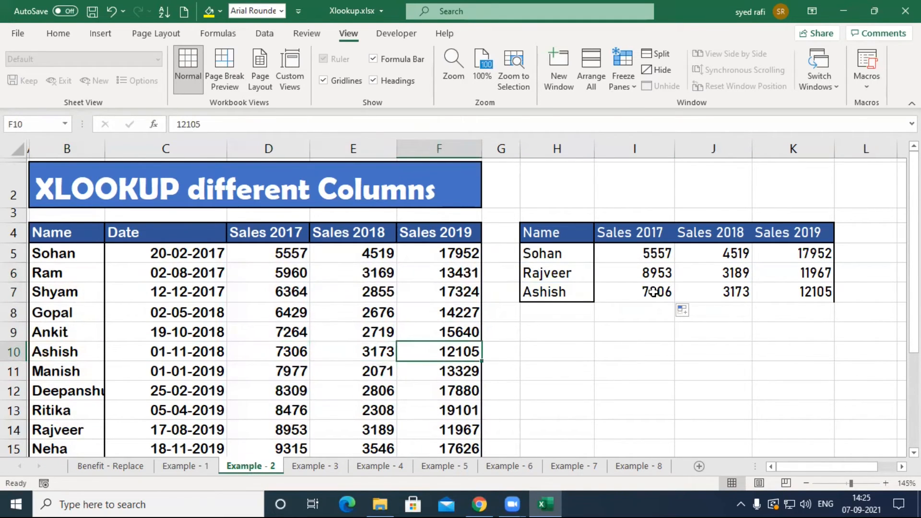
# Step: Review the absolute array references in the I6 XLOOKUP and fill the formula down to I7 again
pyautogui.doubleClick(657, 272)
pyautogui.moveTo(710, 273); pyautogui.dragTo(829, 273)
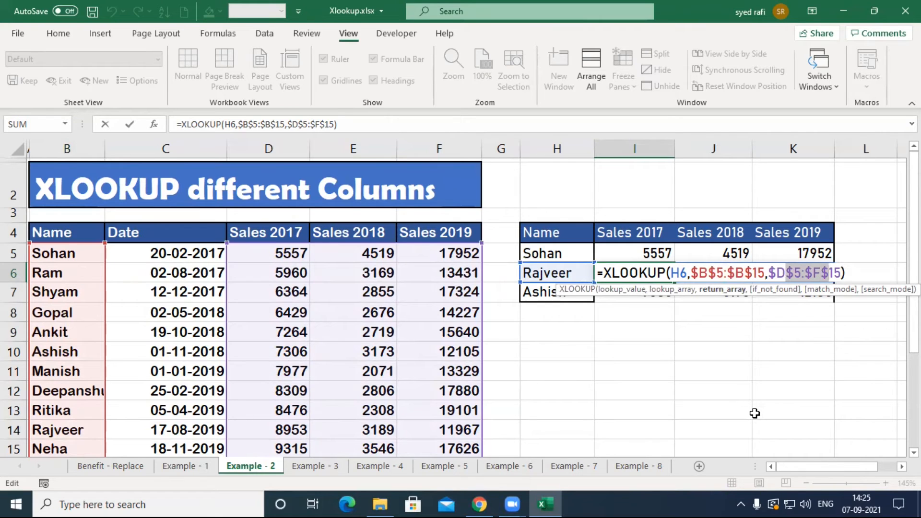
pyautogui.press('Return')
pyautogui.click(653, 272)
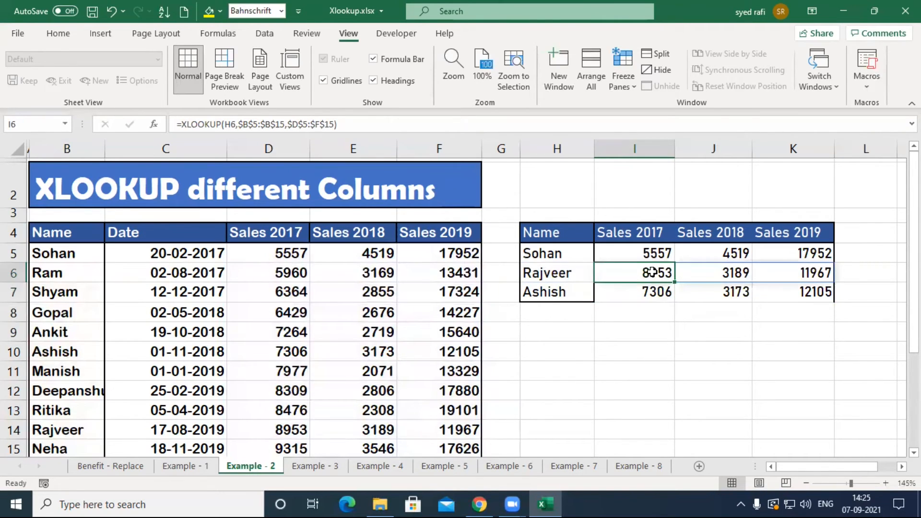
pyautogui.moveTo(669, 283); pyautogui.dragTo(661, 303)
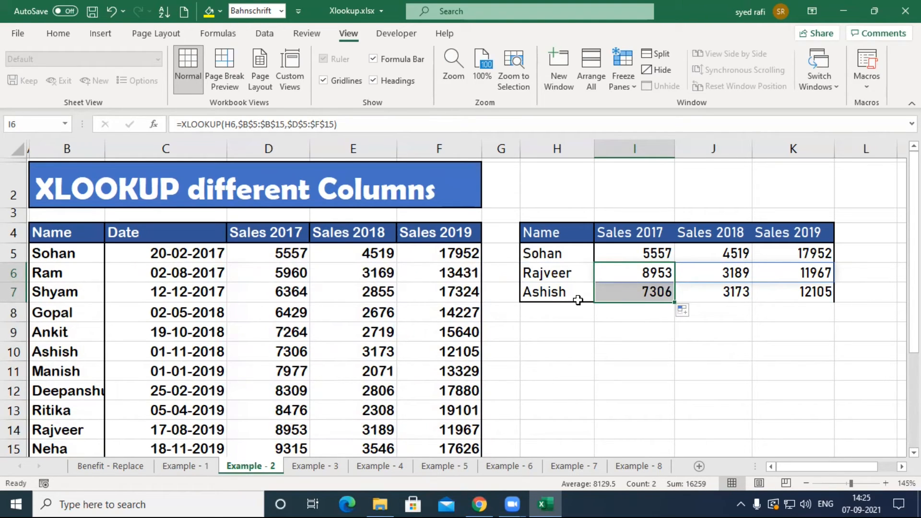
# Step: Compare the XLOOKUP formula in I6 with the VLOOKUP formula in I5, leaving both without changes
pyautogui.click(620, 268)
pyautogui.doubleClick(620, 268)
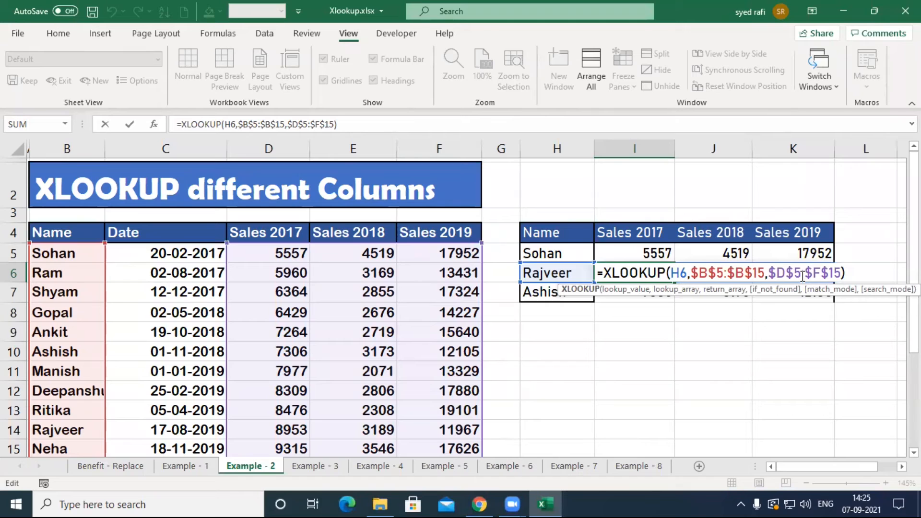
pyautogui.press('Return')
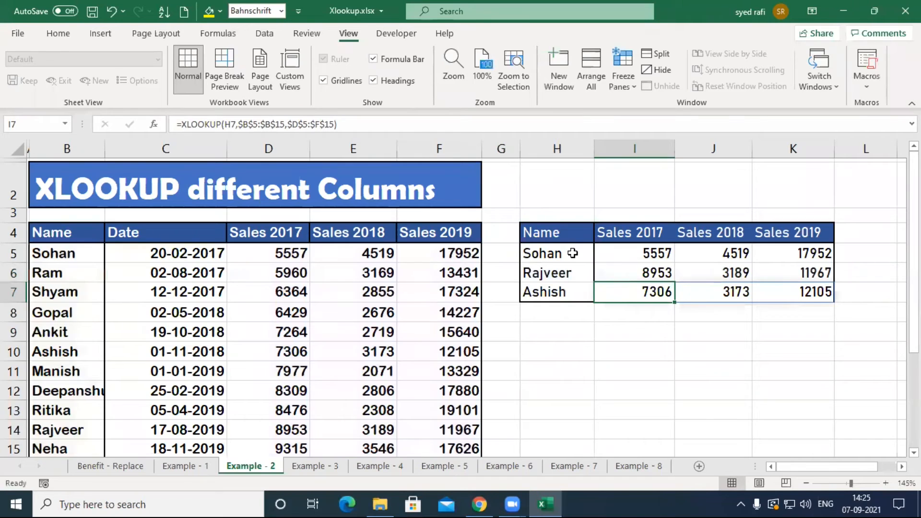
pyautogui.click(662, 252)
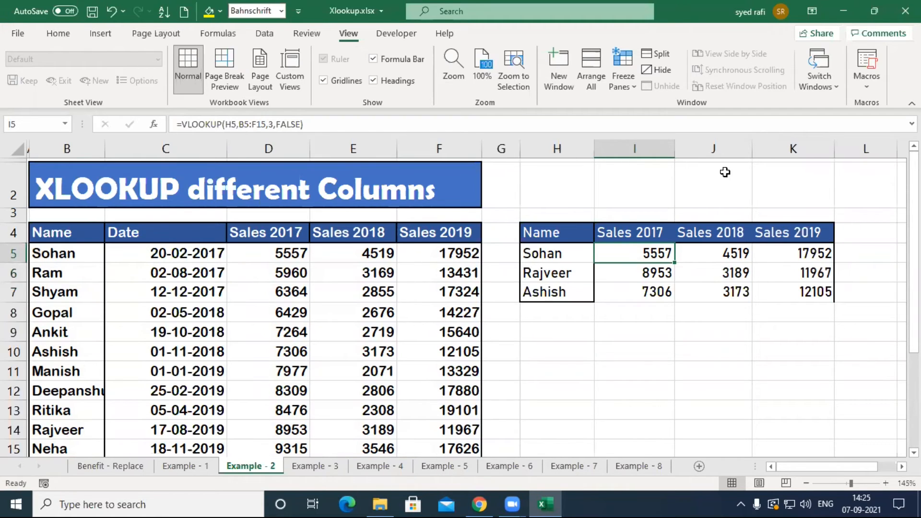
pyautogui.click(643, 274)
pyautogui.doubleClick(643, 274)
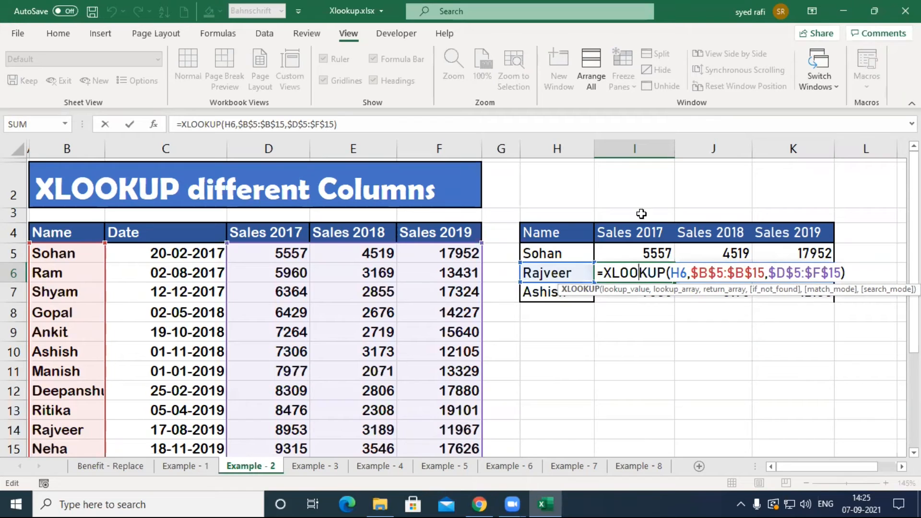
pyautogui.press('Escape')
# Step: Open the Example - 3 sheet and review the sales lookup value in D12 against the source sales in B5:B8
pyautogui.click(315, 466)
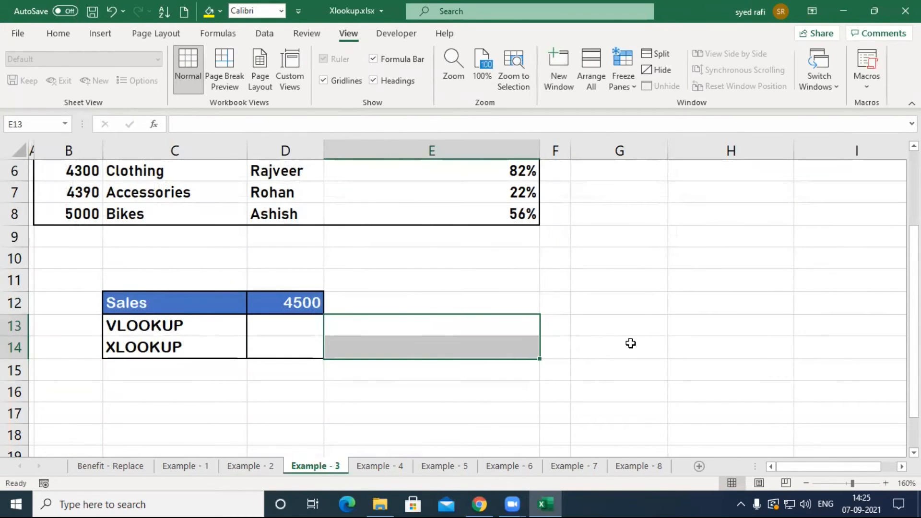
pyautogui.scroll(2, 633, 341)
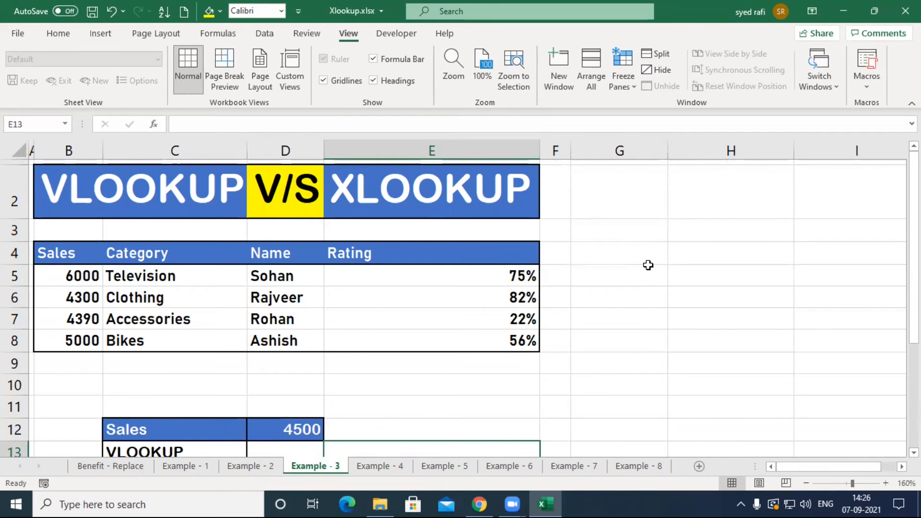
pyautogui.moveTo(914, 232); pyautogui.dragTo(914, 262)
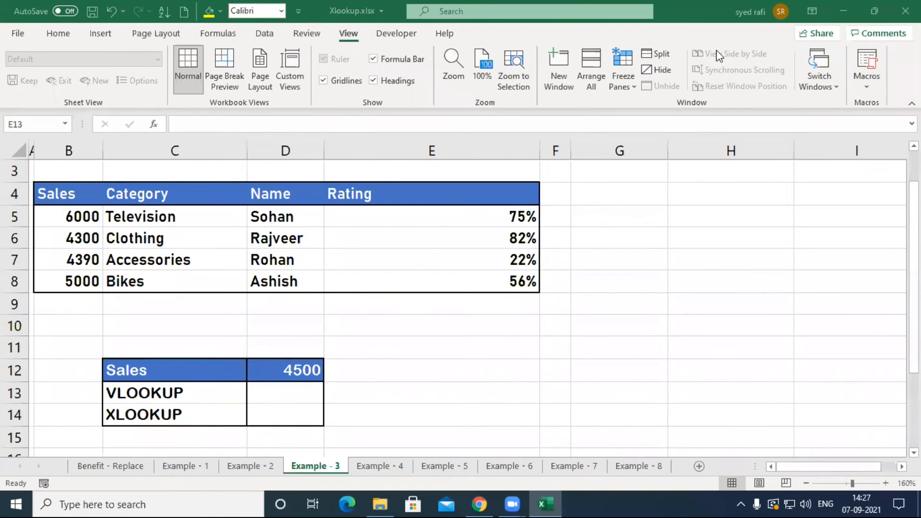
pyautogui.click(311, 372)
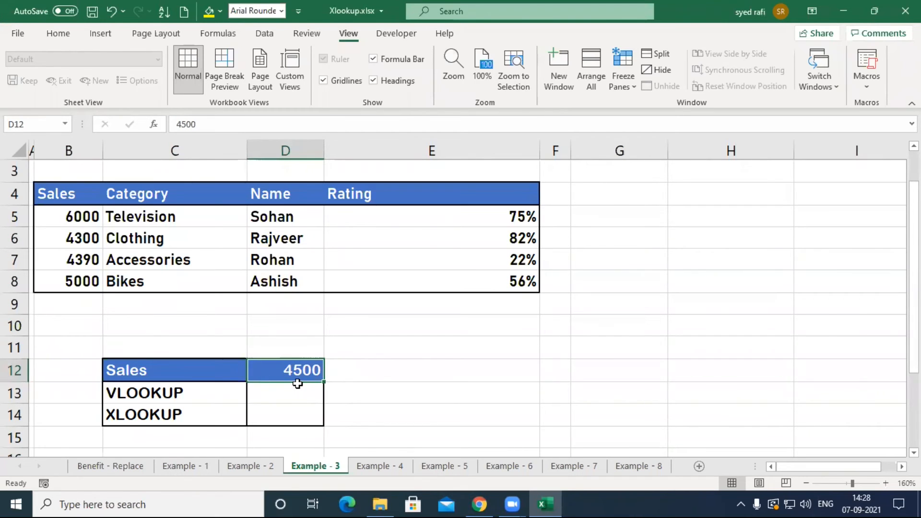
pyautogui.moveTo(84, 214); pyautogui.dragTo(86, 284)
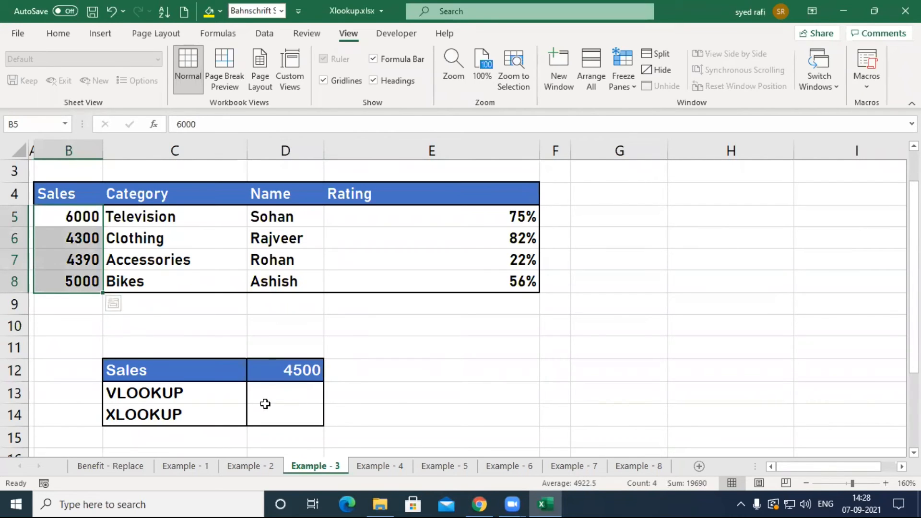
# Step: Start a VLOOKUP formula in D13 with the sales value in D12 as the lookup value
pyautogui.click(301, 396)
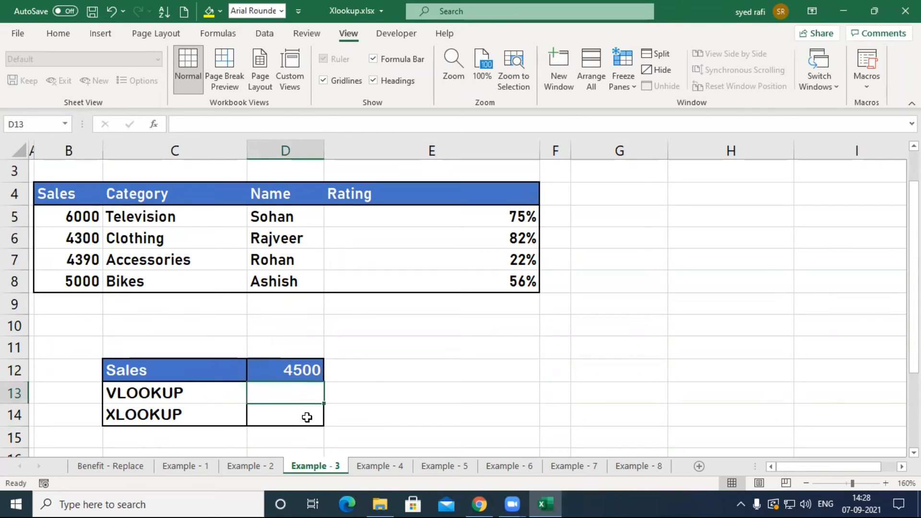
pyautogui.click(305, 413)
pyautogui.click(306, 396)
pyautogui.write('=vl')
pyautogui.press('Tab')
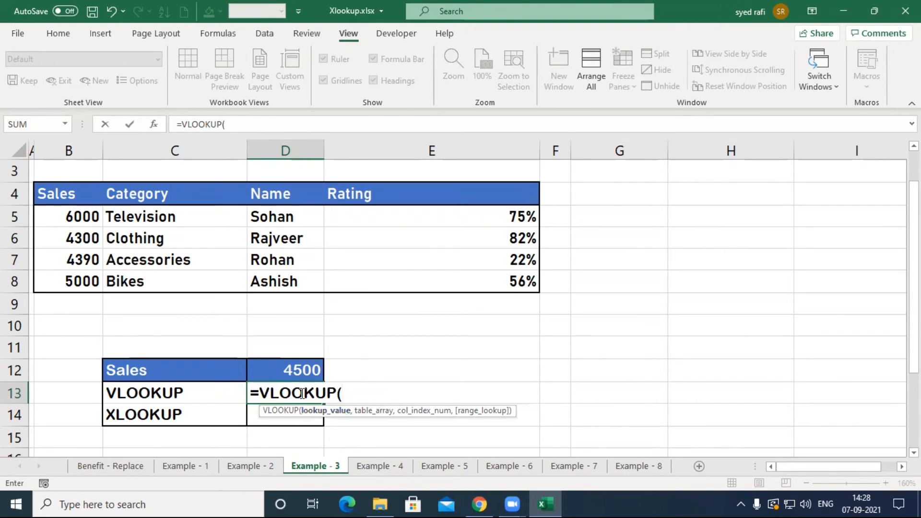
pyautogui.click(297, 371)
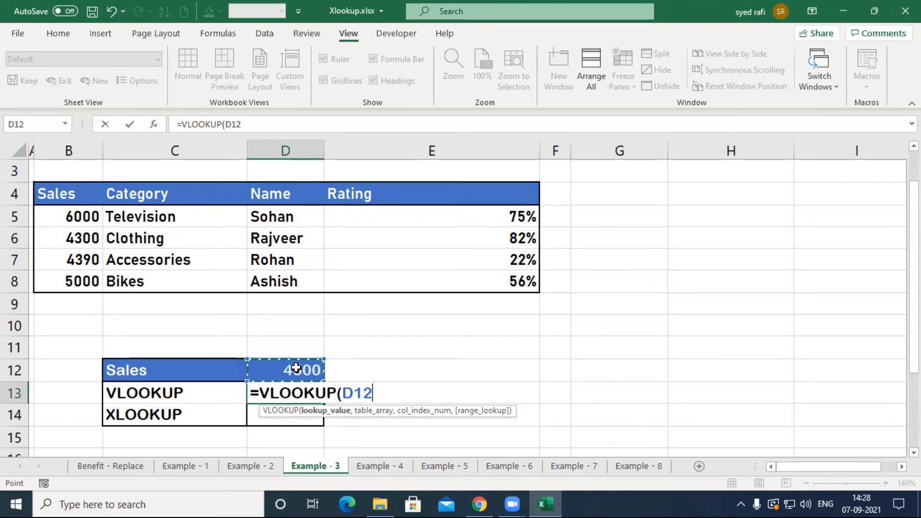
pyautogui.write(',')
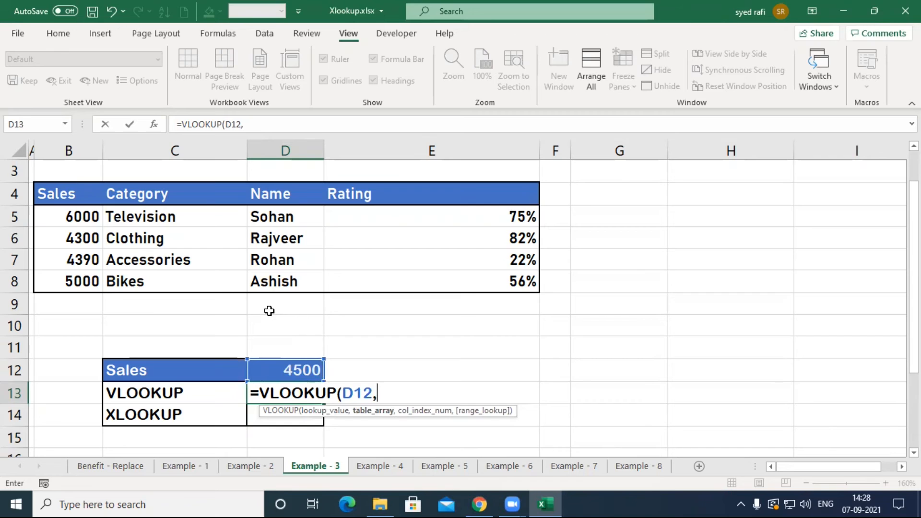
# Step: Complete the D13 VLOOKUP with table array B5:E8, column index 4 and TRUE for approximate match
pyautogui.moveTo(93, 218); pyautogui.dragTo(463, 274)
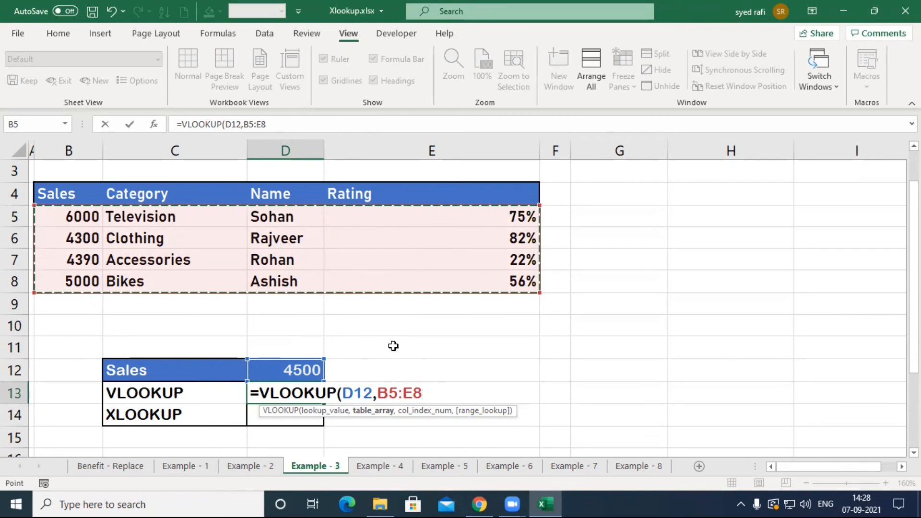
pyautogui.write(',')
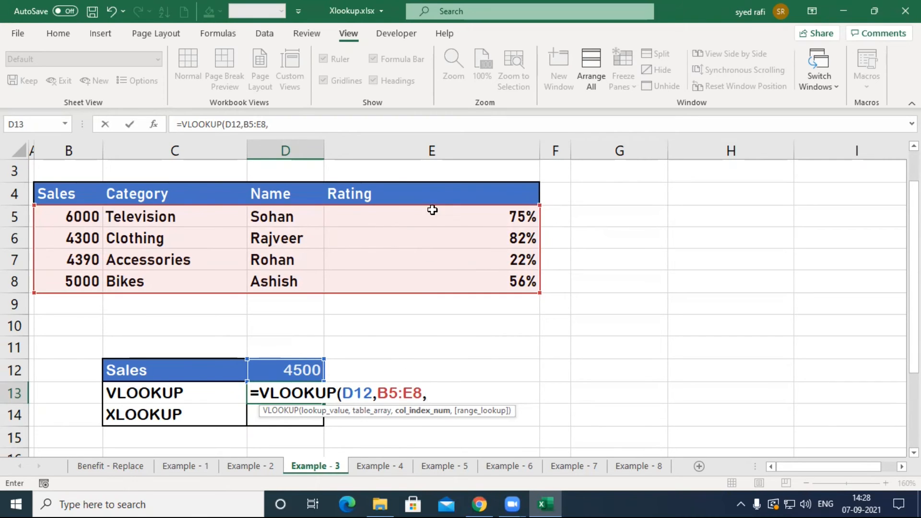
pyautogui.write('4,')
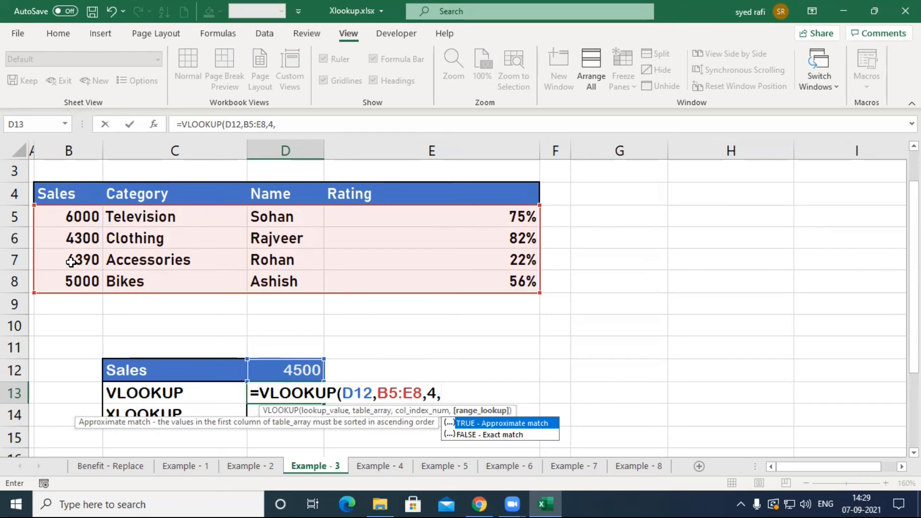
pyautogui.doubleClick(516, 426)
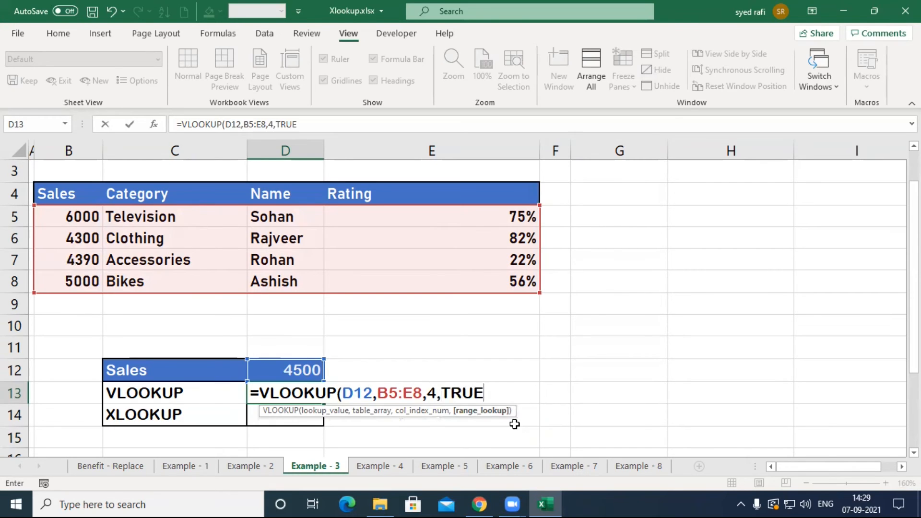
pyautogui.write(')')
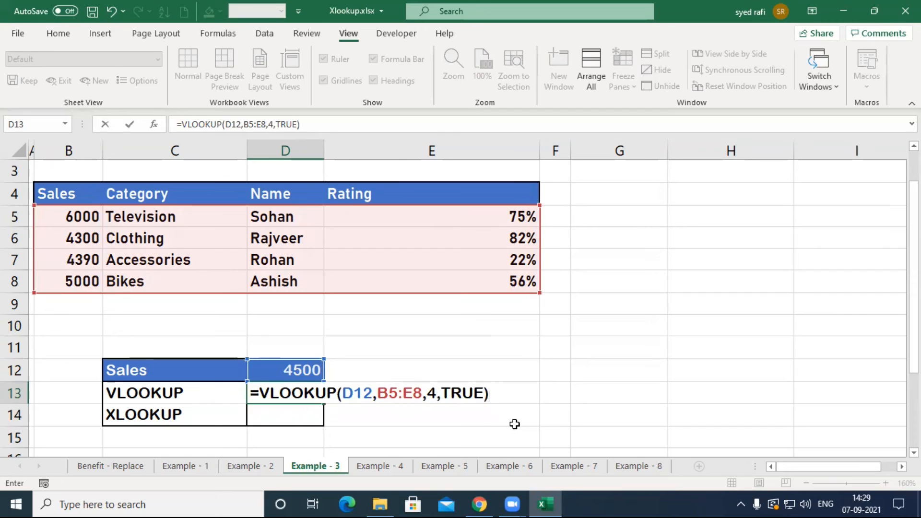
pyautogui.press('Return')
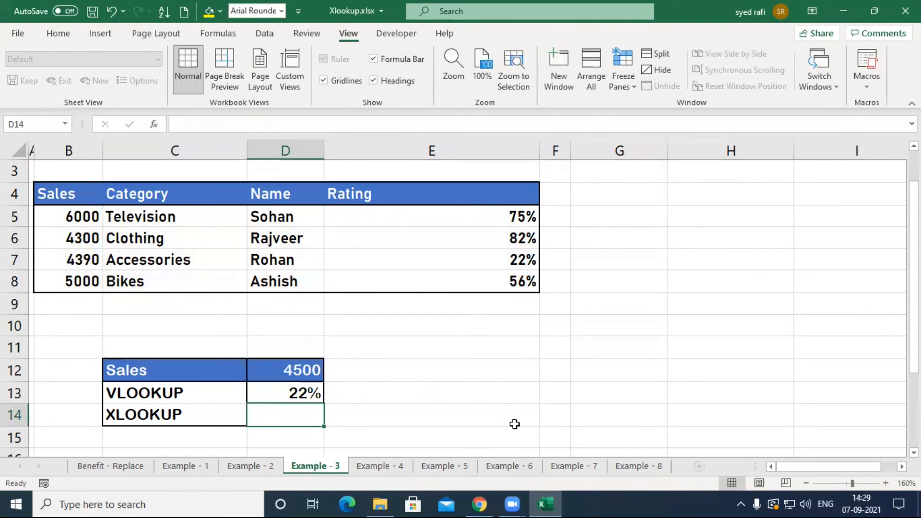
# Step: Review the VLOOKUP formula in D13 and check its result against the sales and rating in row 7
pyautogui.doubleClick(304, 393)
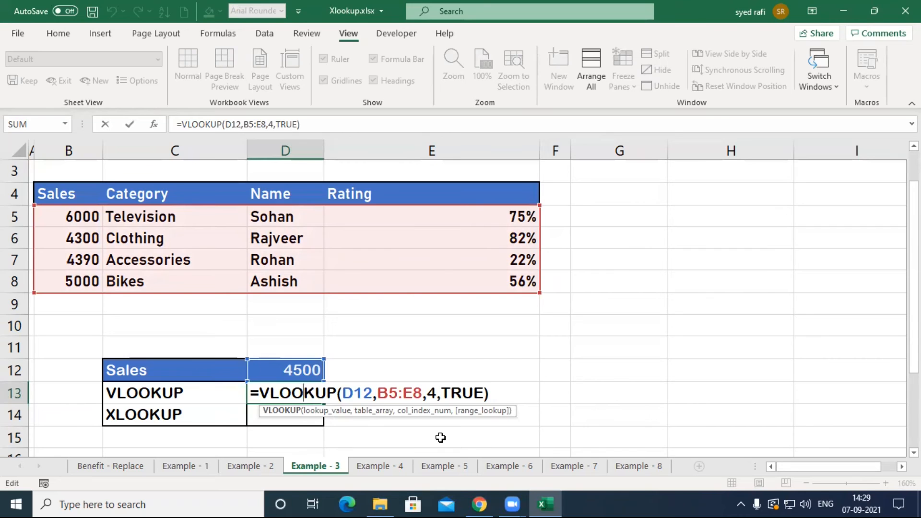
pyautogui.press('Return')
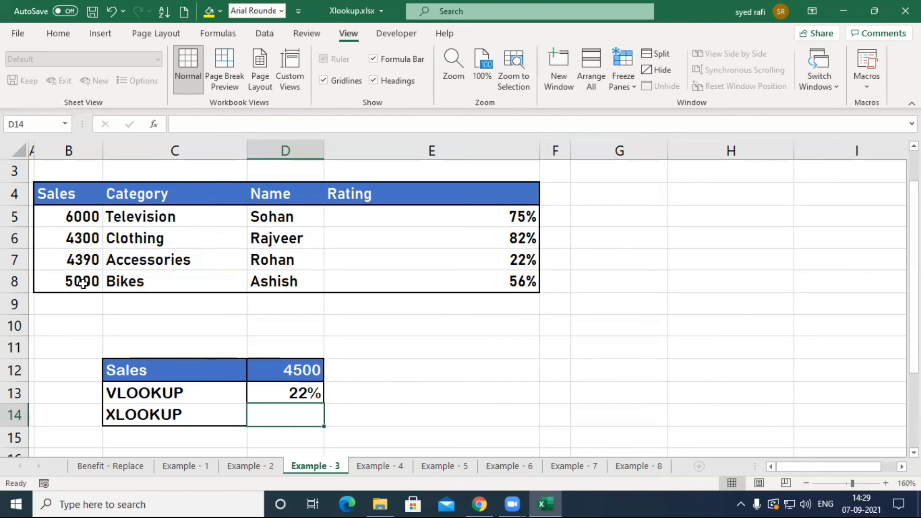
pyautogui.click(71, 261)
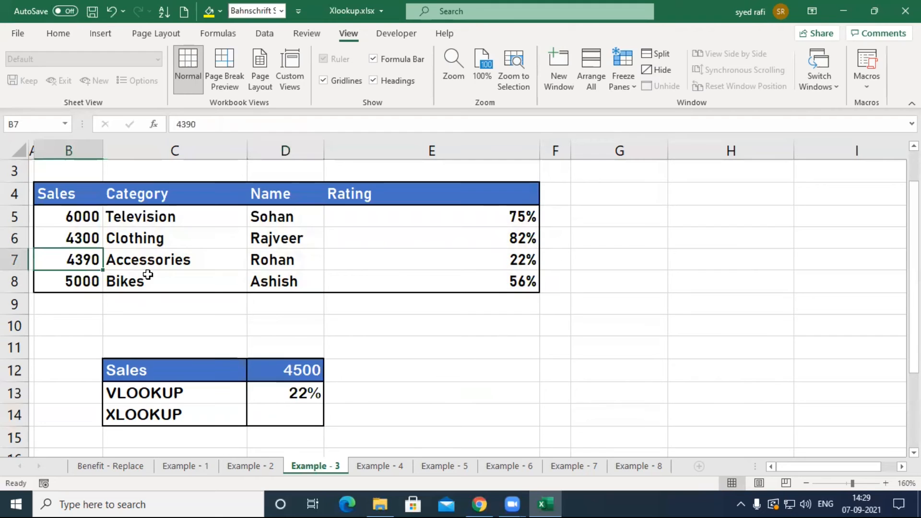
pyautogui.click(499, 264)
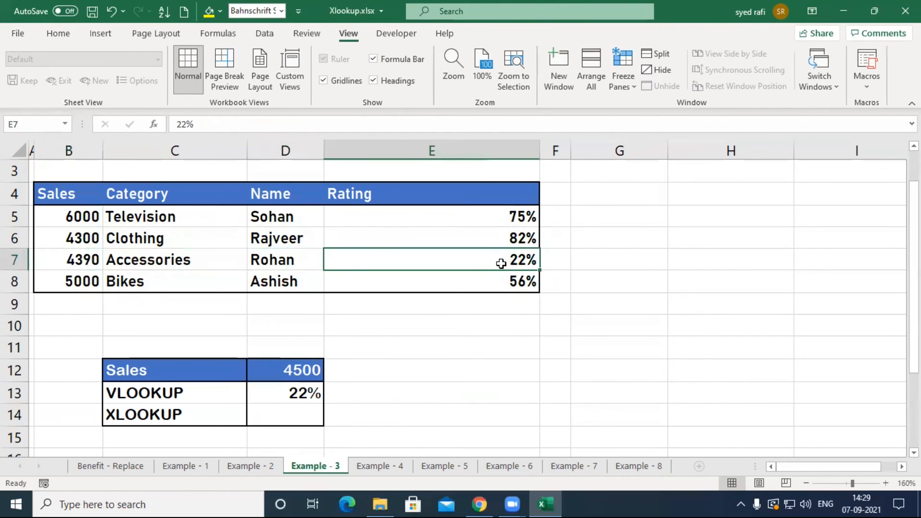
pyautogui.click(303, 396)
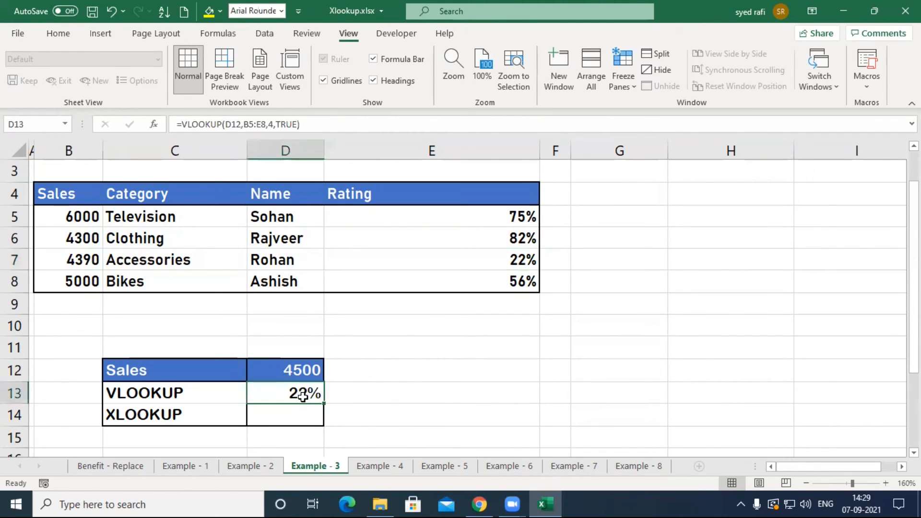
pyautogui.doubleClick(292, 393)
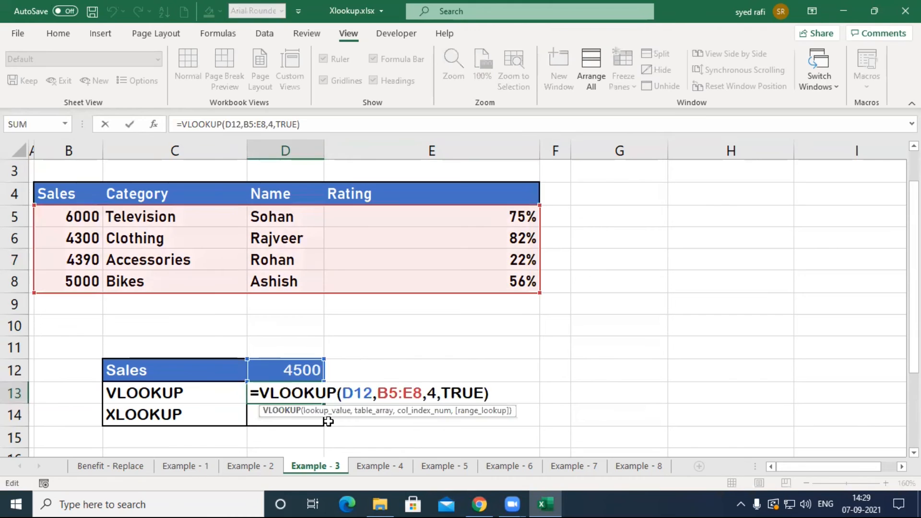
pyautogui.press('Return')
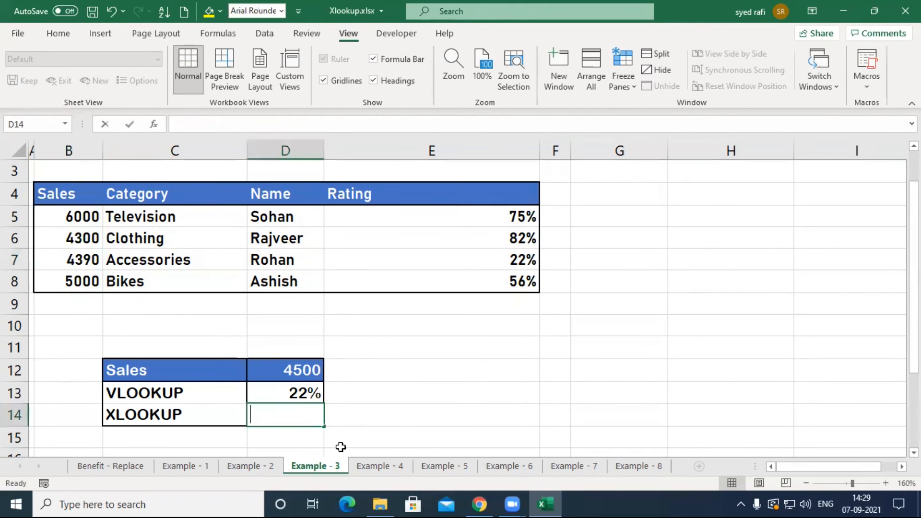
# Step: Start an XLOOKUP formula in D14 with lookup value D12, lookup array B5:B8 and return array E5:E8
pyautogui.write('=xl')
pyautogui.press('Tab')
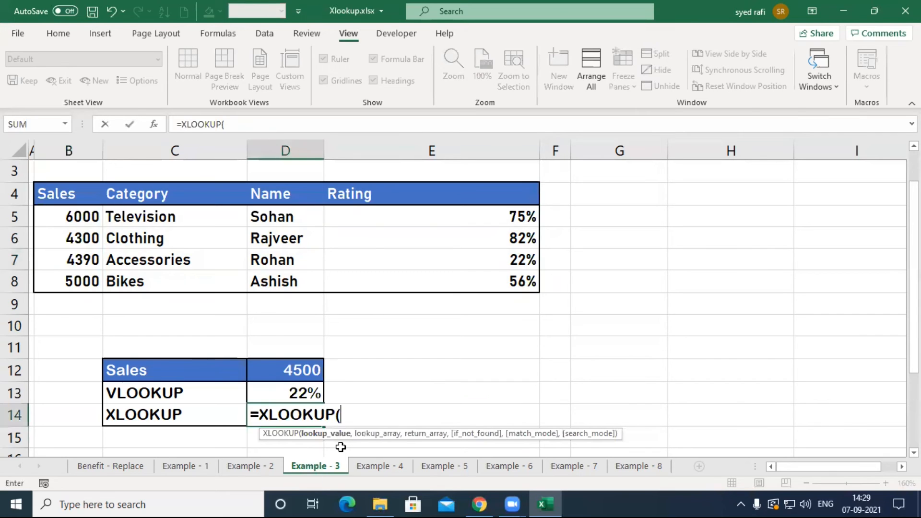
pyautogui.click(305, 373)
pyautogui.write(',')
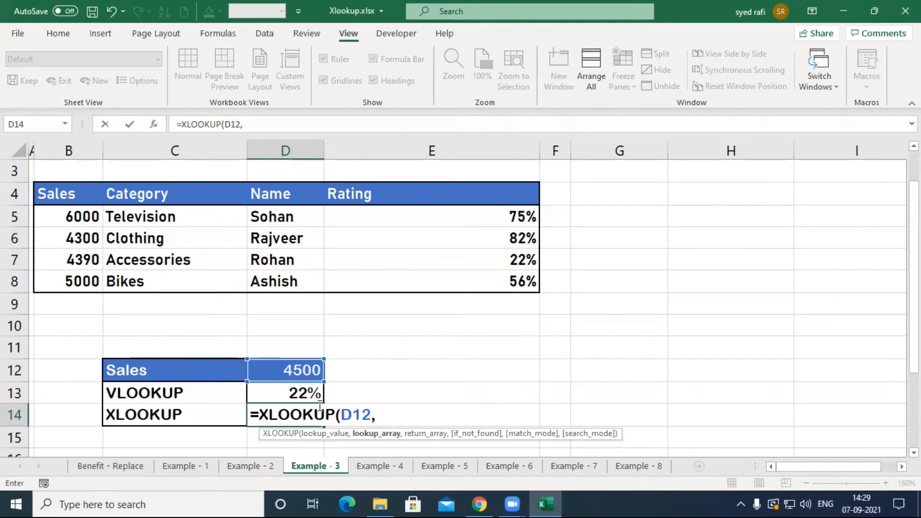
pyautogui.click(82, 217)
pyautogui.moveTo(83, 218); pyautogui.dragTo(78, 284)
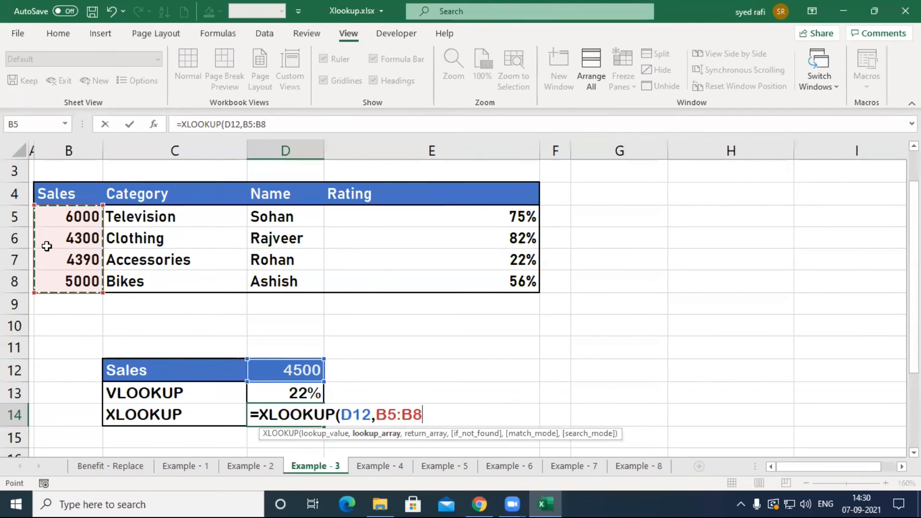
pyautogui.write(',')
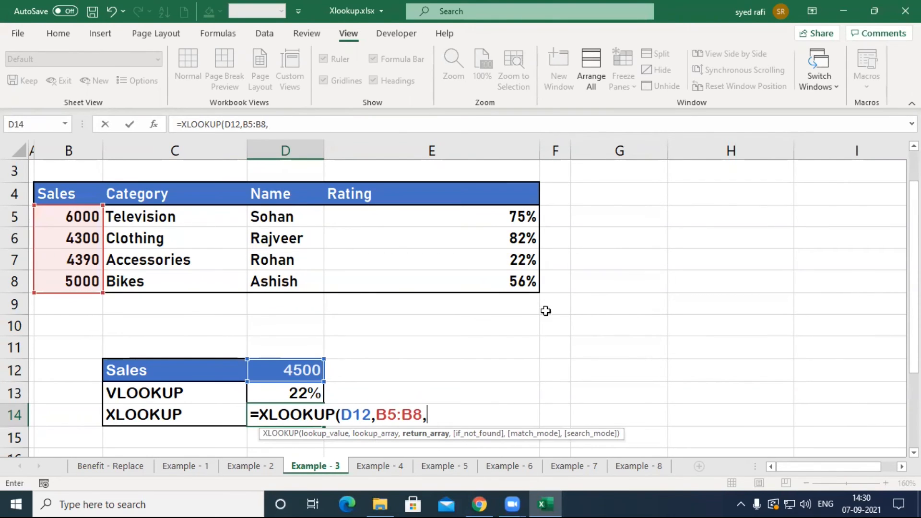
pyautogui.moveTo(471, 215); pyautogui.dragTo(470, 281)
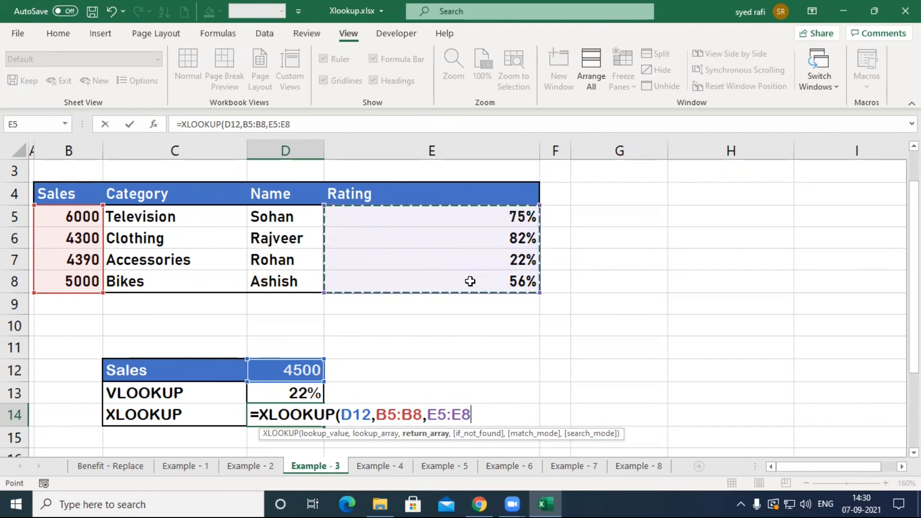
# Step: Finish the D14 XLOOKUP with an empty if_not_found argument and match mode -1, exact match or next smaller item
pyautogui.write(',')
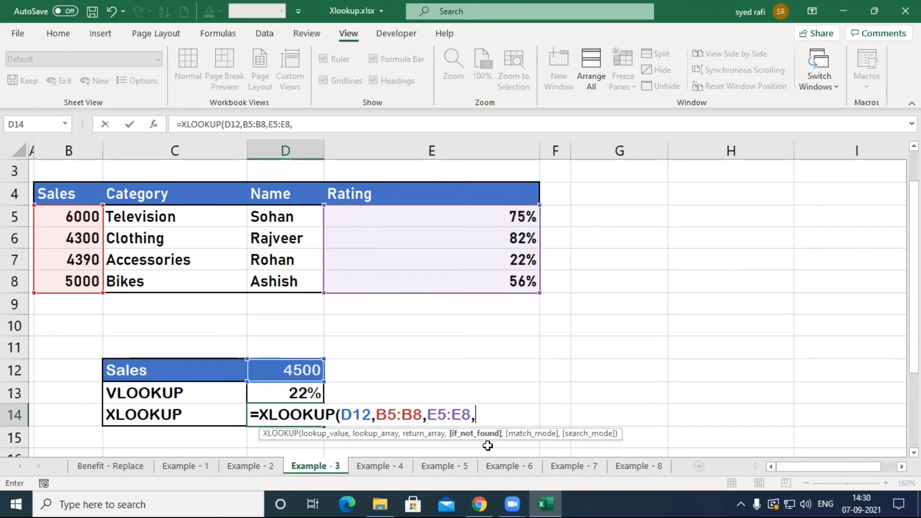
pyautogui.write(',')
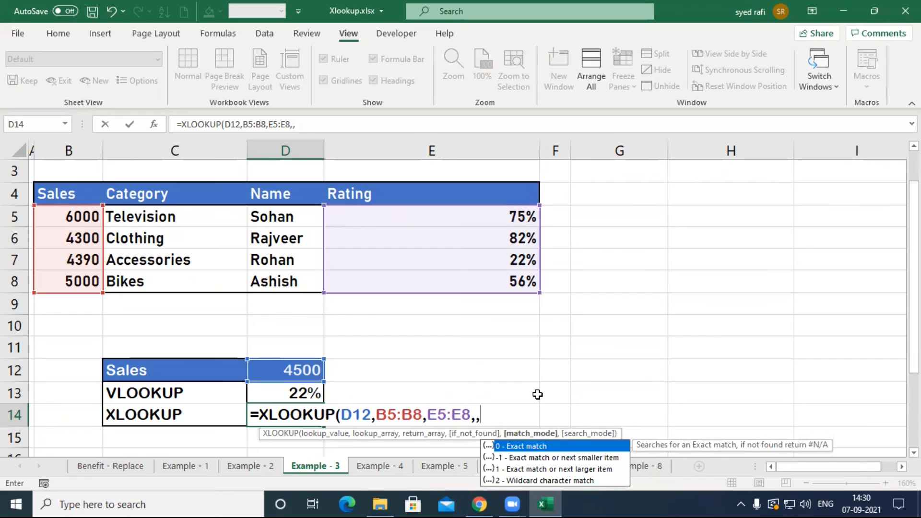
pyautogui.click(544, 460)
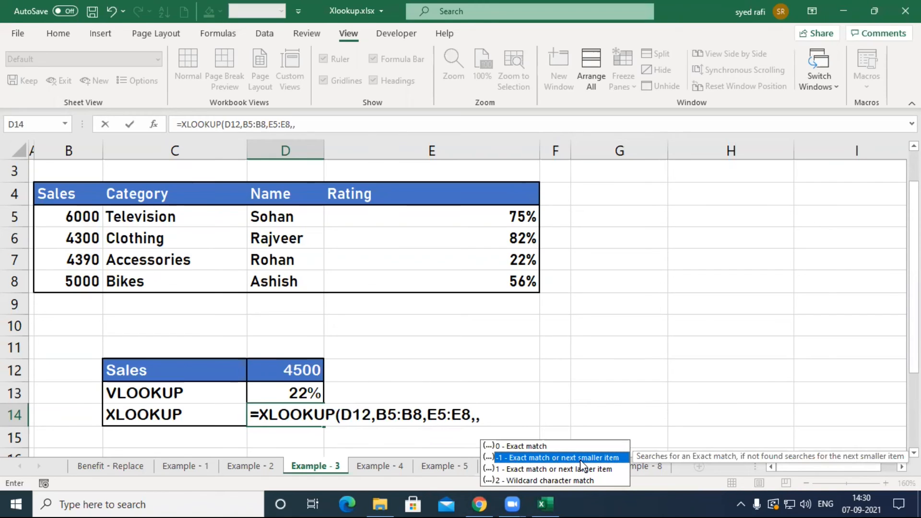
pyautogui.press('Tab')
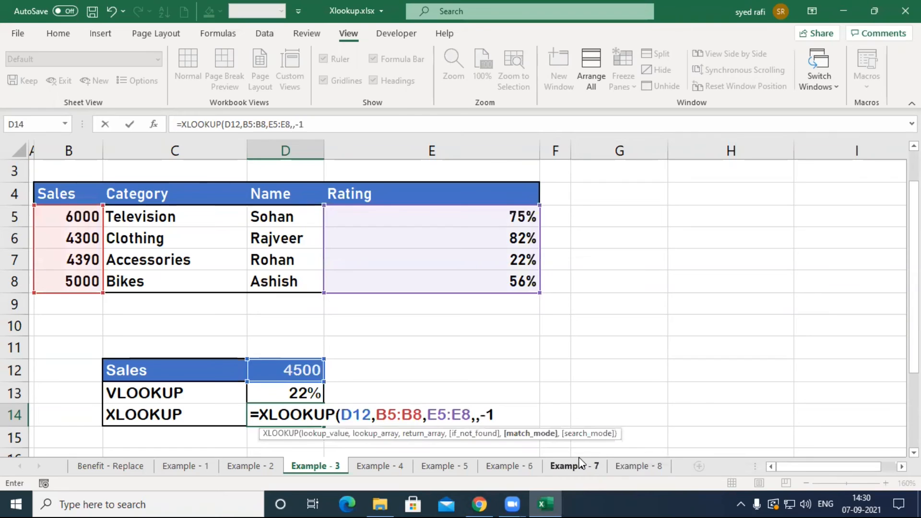
pyautogui.write(')')
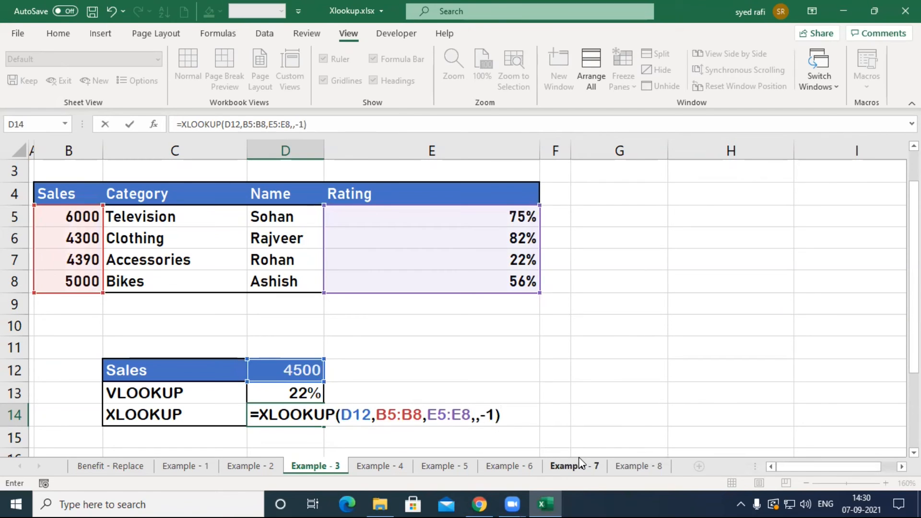
pyautogui.press('Return')
pyautogui.press('Up')
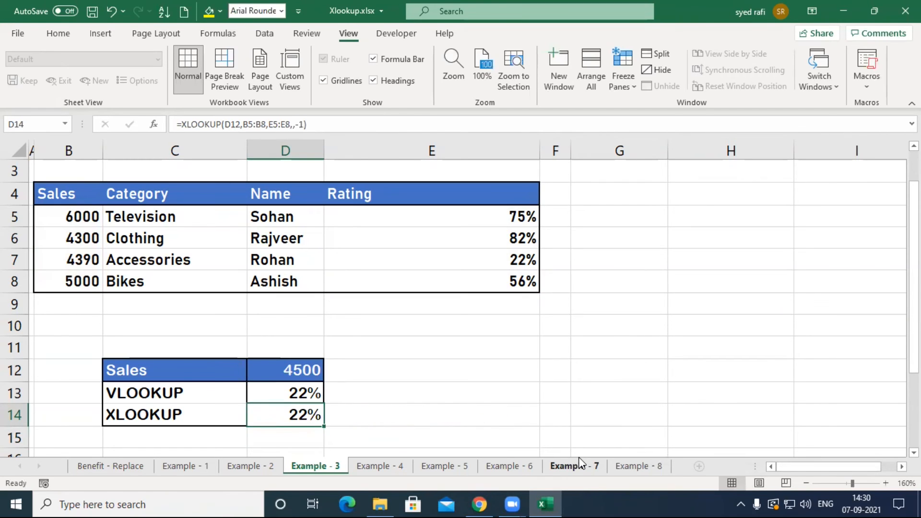
# Step: Review the lookup value, arrays, skipped if_not_found argument and match mode of the XLOOKUP formula in D14
pyautogui.doubleClick(309, 413)
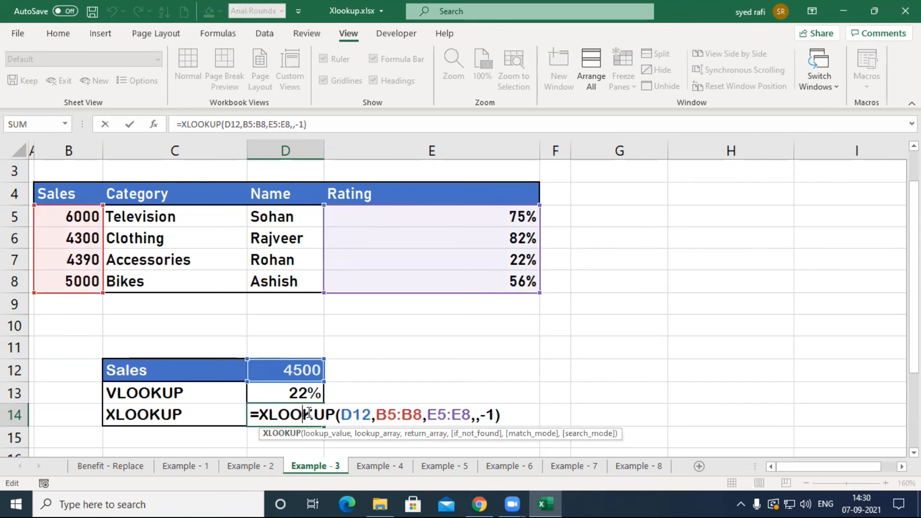
pyautogui.click(357, 413)
pyautogui.moveTo(386, 413); pyautogui.dragTo(461, 414)
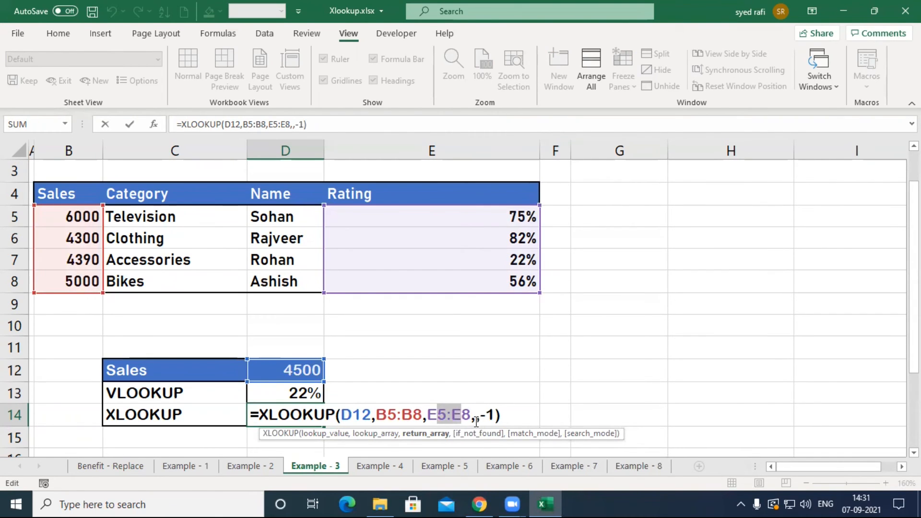
pyautogui.press('Right')
pyautogui.press('Right')
pyautogui.press('Right')
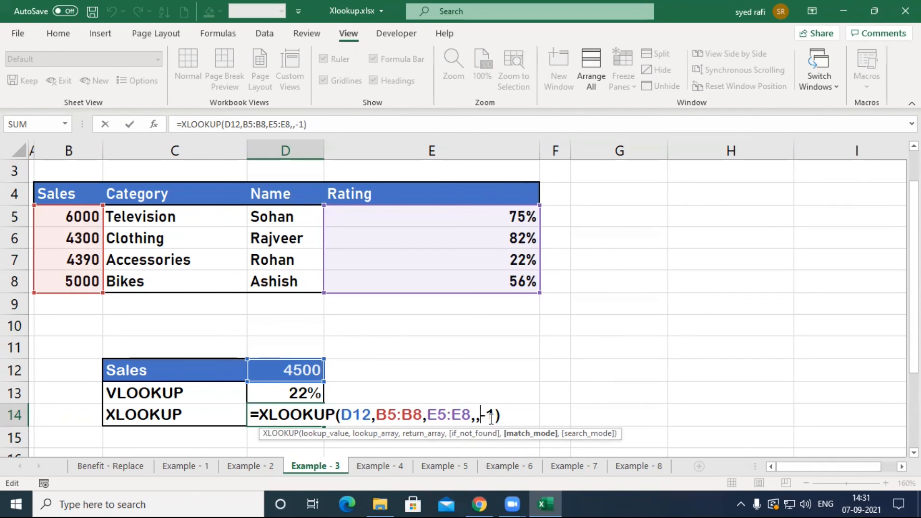
pyautogui.press('Return')
pyautogui.press('Up')
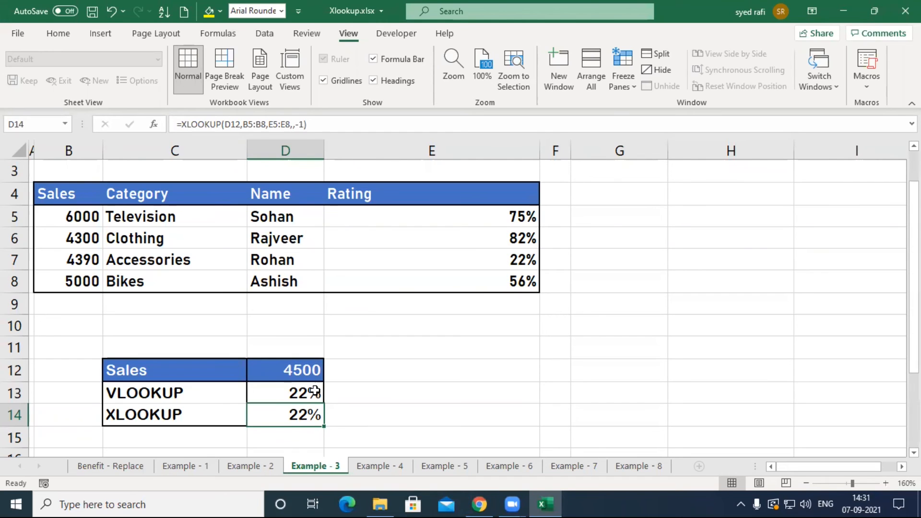
# Step: Bring up the match mode options again inside the D14 XLOOKUP formula and discard the edit
pyautogui.doubleClick(312, 413)
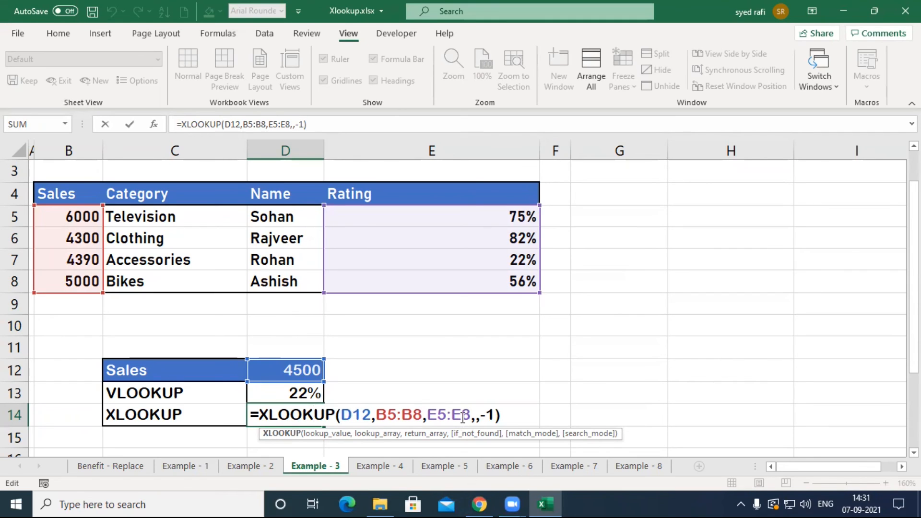
pyautogui.click(491, 414)
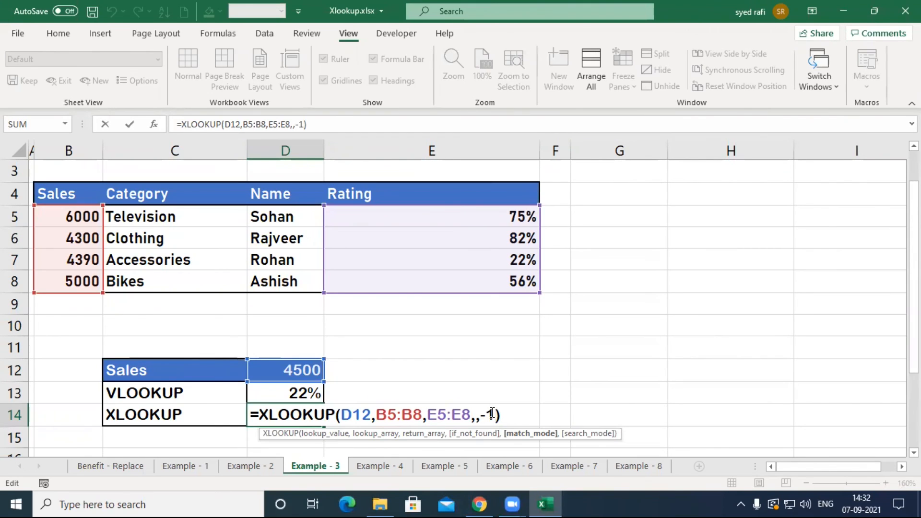
pyautogui.press('BackSpace')
pyautogui.press('BackSpace')
pyautogui.press('BackSpace')
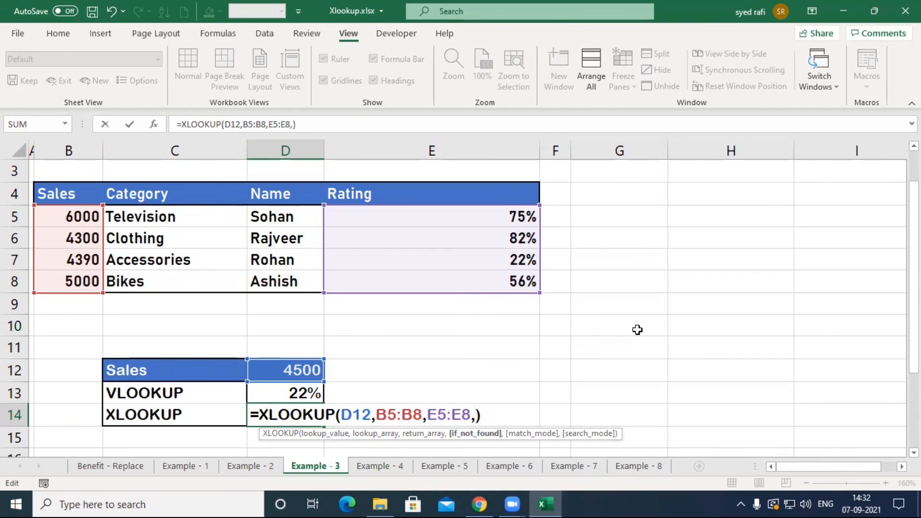
pyautogui.write(',')
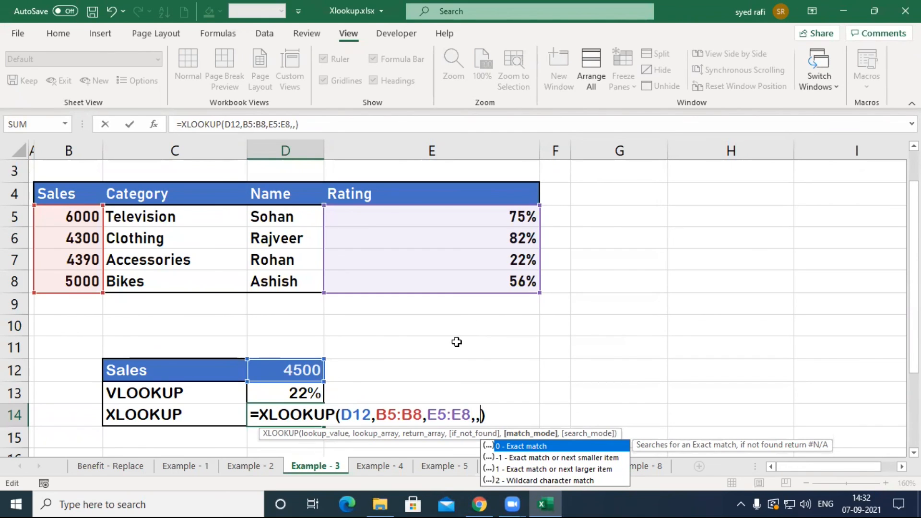
pyautogui.click(513, 343)
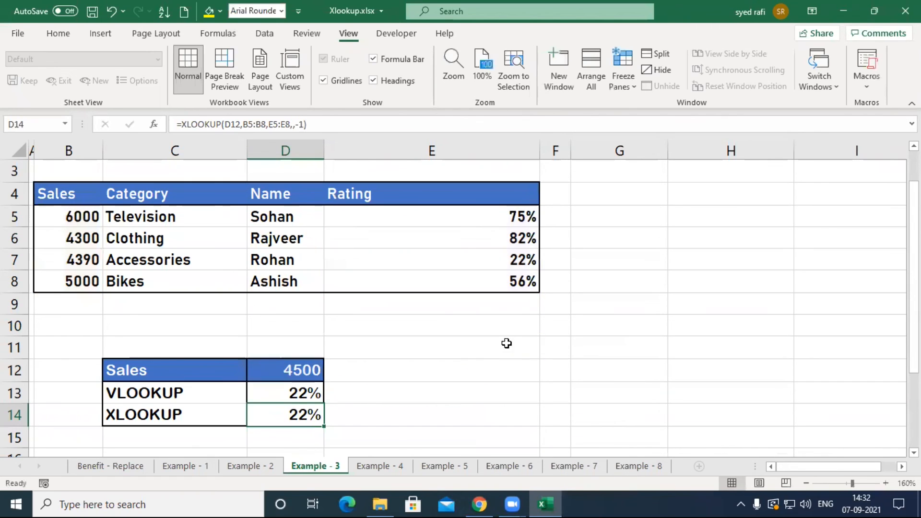
# Step: Merge and center cells F2:I2 beside the VLOOKUP V/S XLOOKUP title
pyautogui.scroll(1, 405, 363)
pyautogui.moveTo(556, 195); pyautogui.dragTo(812, 200)
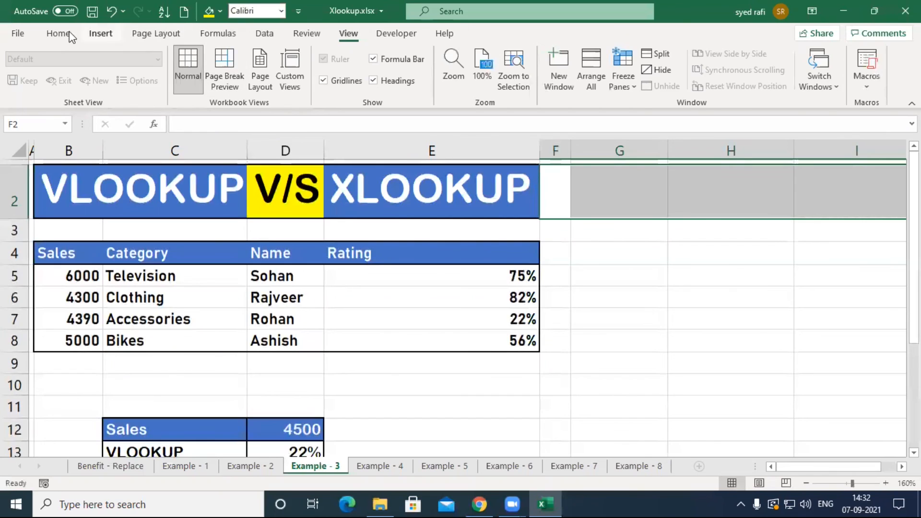
pyautogui.click(56, 33)
pyautogui.click(355, 81)
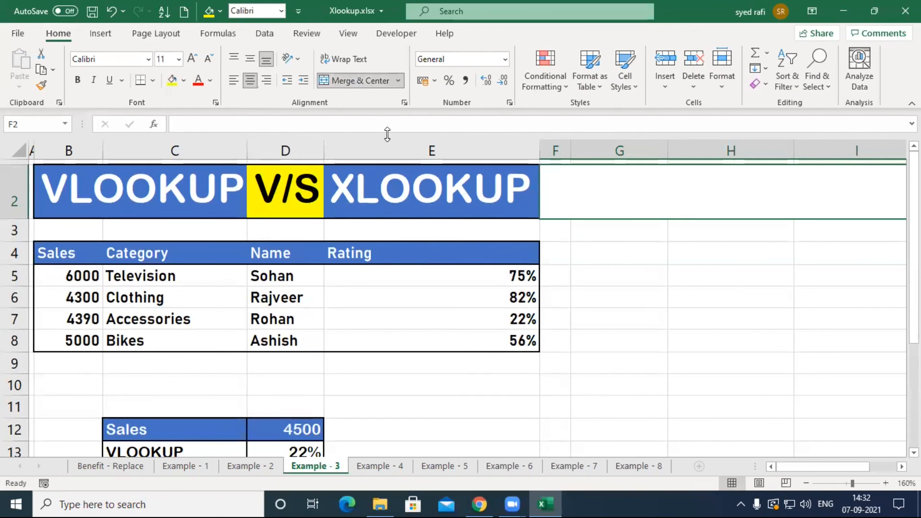
# Step: Enter the text "Exact match or next smallest" in the merged cell F2
pyautogui.doubleClick(584, 200)
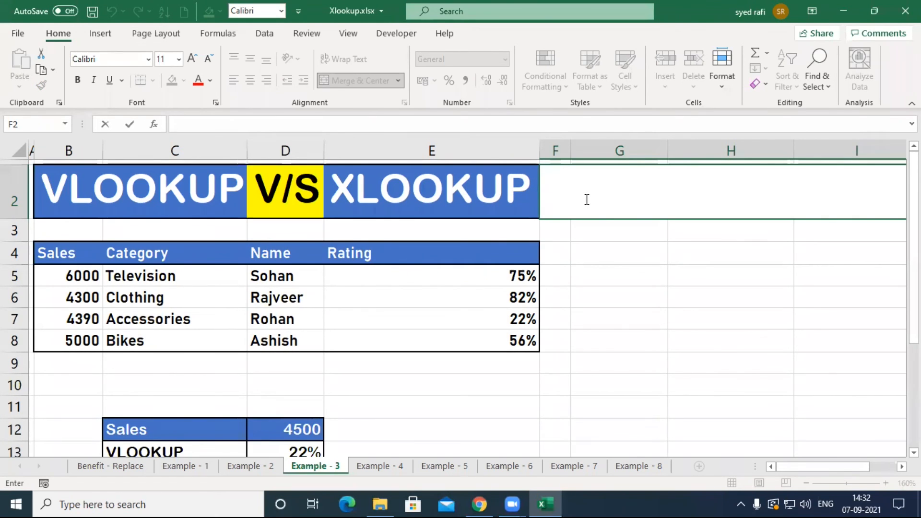
pyautogui.write('Eac')
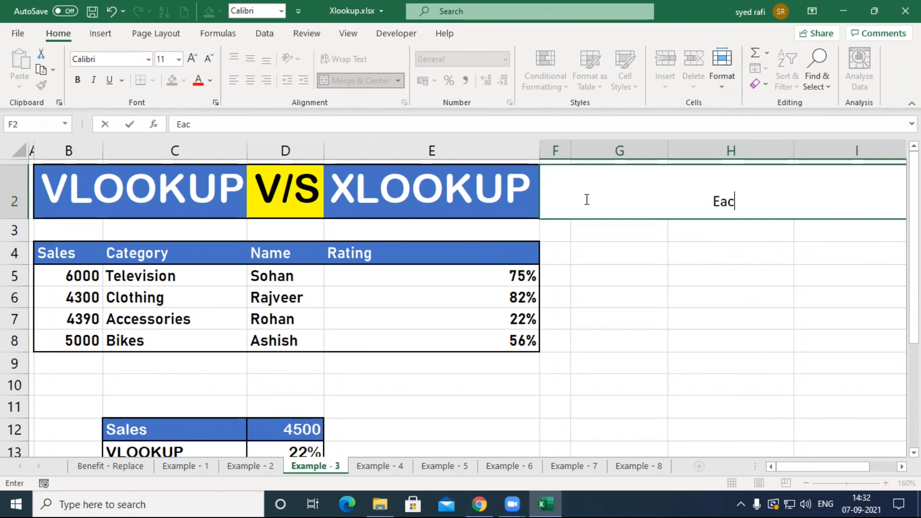
pyautogui.press('BackSpace')
pyautogui.press('BackSpace')
pyautogui.write('xact mat')
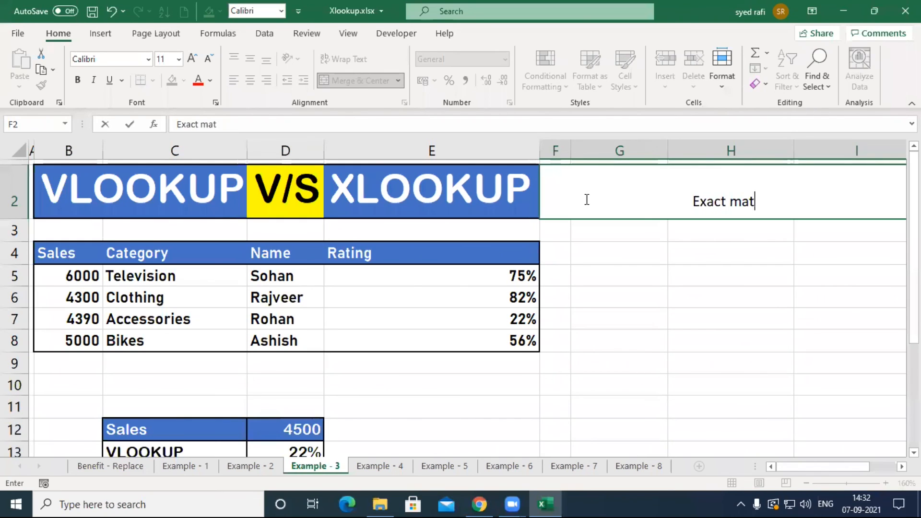
pyautogui.write('ch or nex')
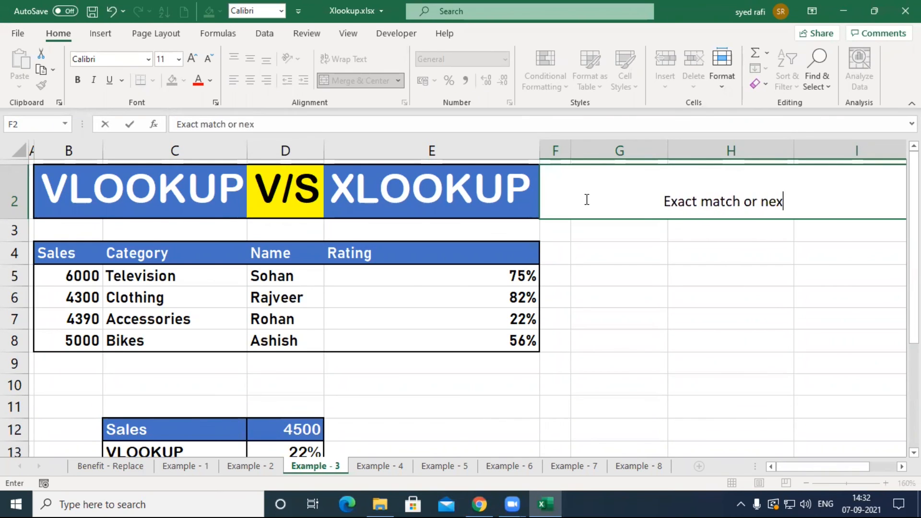
pyautogui.write('t s')
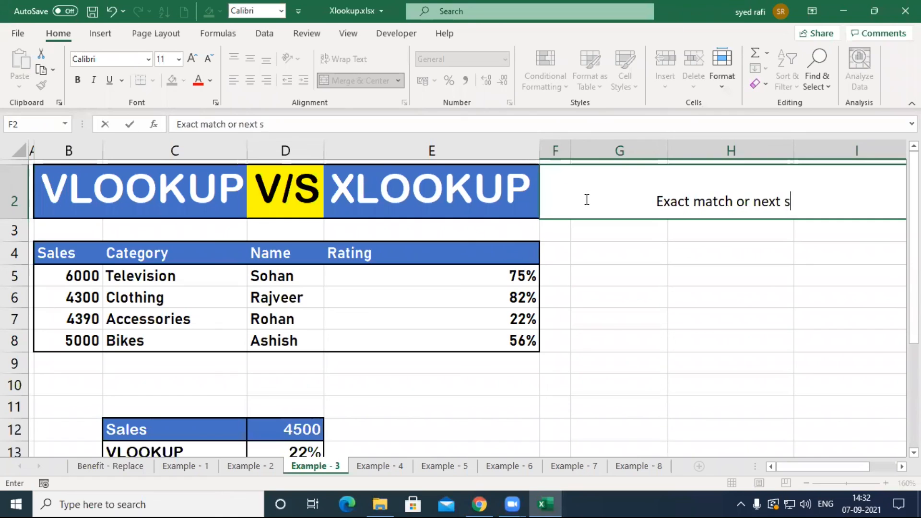
pyautogui.write('mallest')
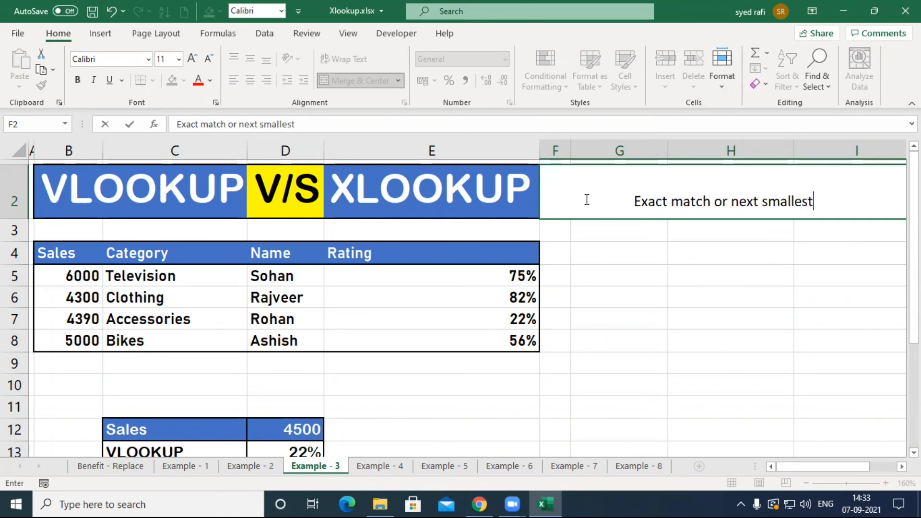
pyautogui.click(667, 256)
# Step: Copy the formatting of the XLOOKUP title cell E2 to the merged heading in F2
pyautogui.click(668, 206)
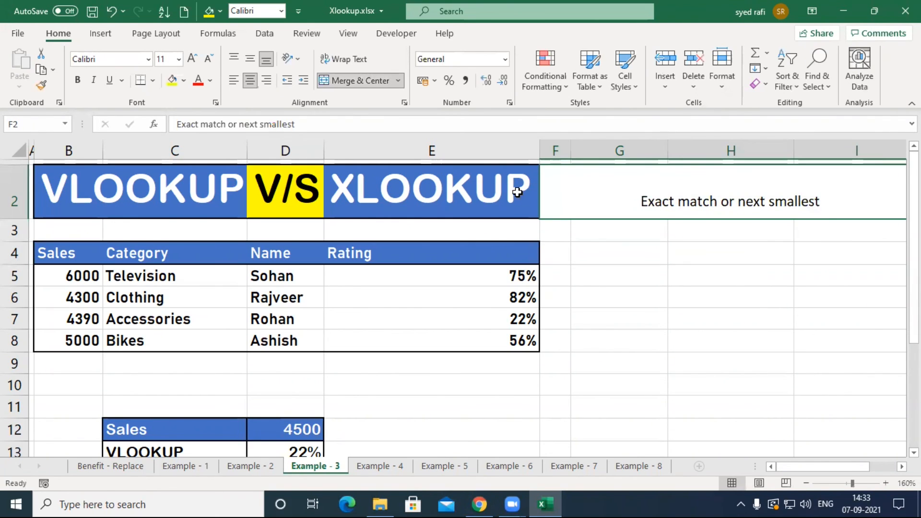
pyautogui.click(383, 208)
pyautogui.click(41, 85)
pyautogui.click(720, 203)
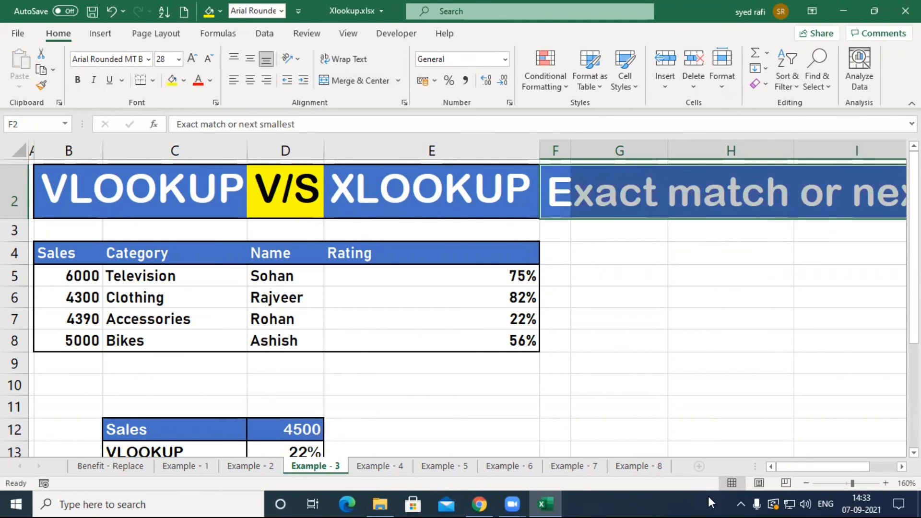
# Step: Reduce the font size of the F2 heading to 18 so the whole text fits in the merged cell
pyautogui.moveTo(808, 467); pyautogui.dragTo(835, 467)
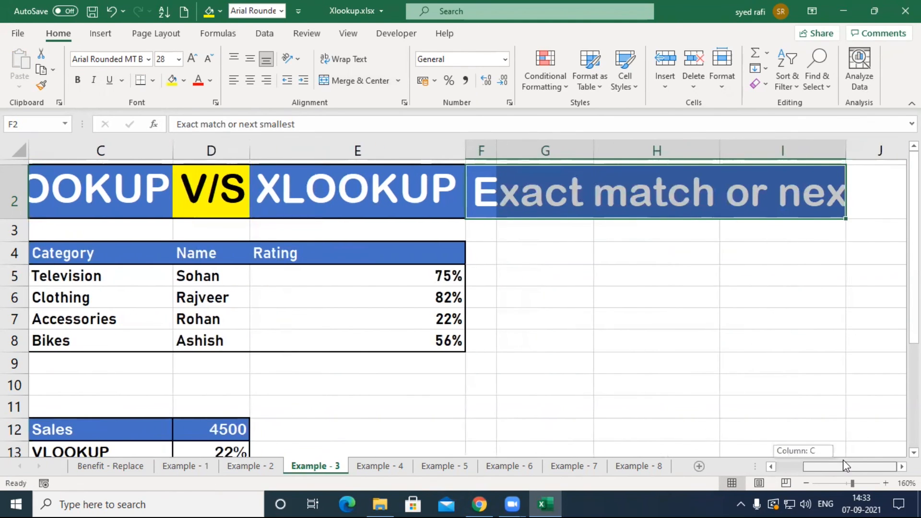
pyautogui.click(209, 59)
pyautogui.click(208, 59)
pyautogui.click(209, 58)
pyautogui.click(208, 59)
pyautogui.click(208, 58)
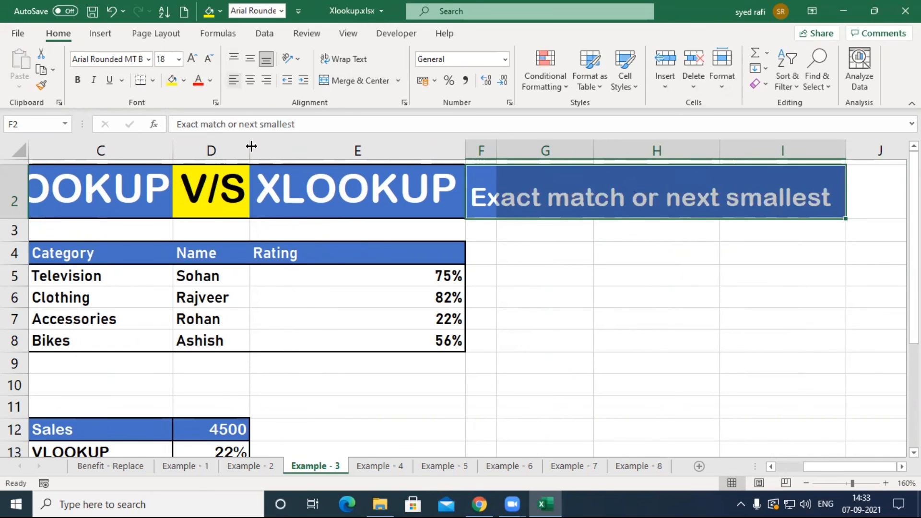
# Step: Review the arguments of the XLOOKUP formula in D14 and leave it without changes
pyautogui.scroll(-1, 300, 386)
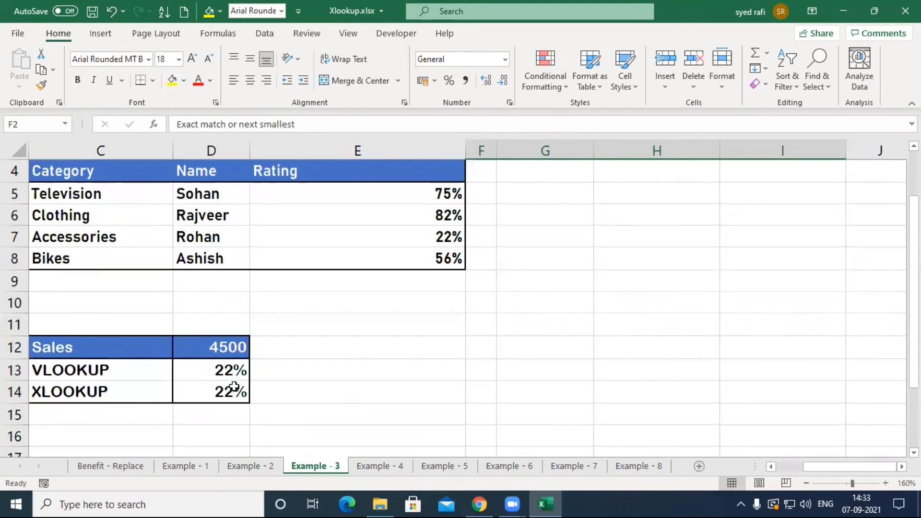
pyautogui.doubleClick(233, 389)
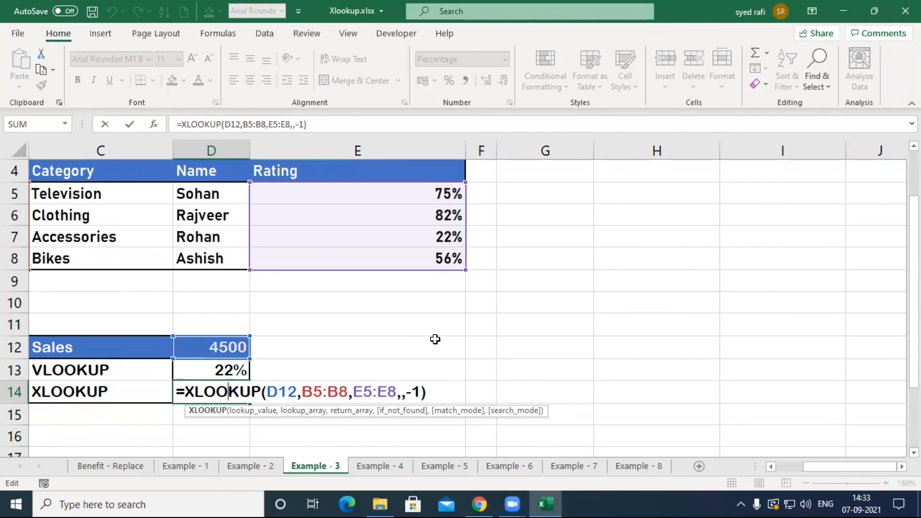
pyautogui.click(379, 303)
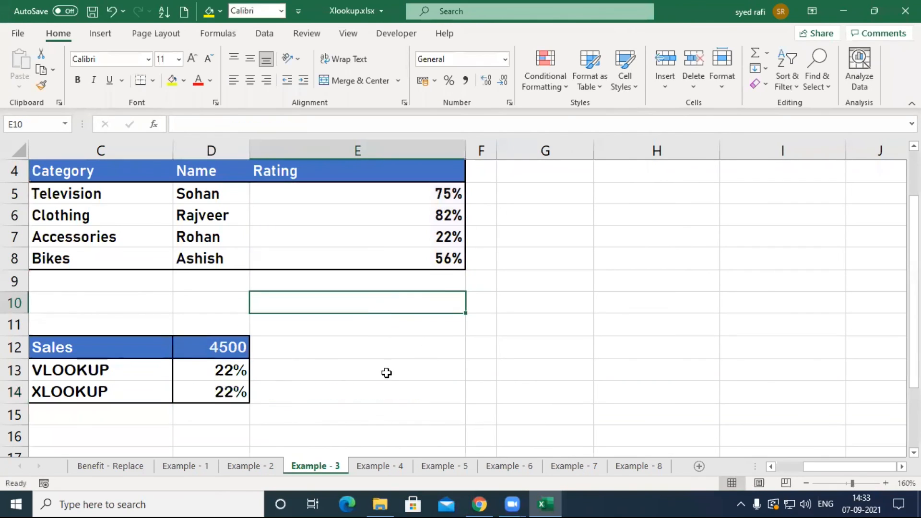
# Step: Switch to the Example - 4 sheet and look over its title, sales table and lookup cells
pyautogui.click(381, 466)
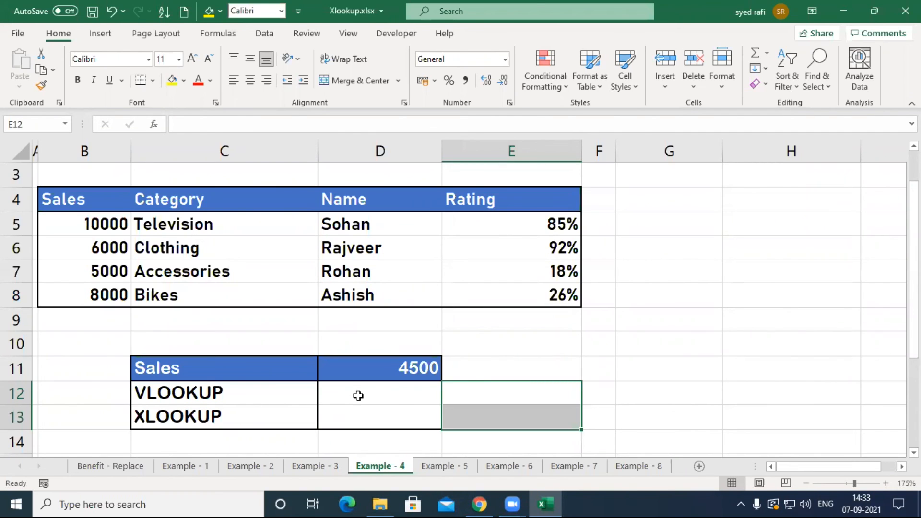
pyautogui.scroll(1, 533, 327)
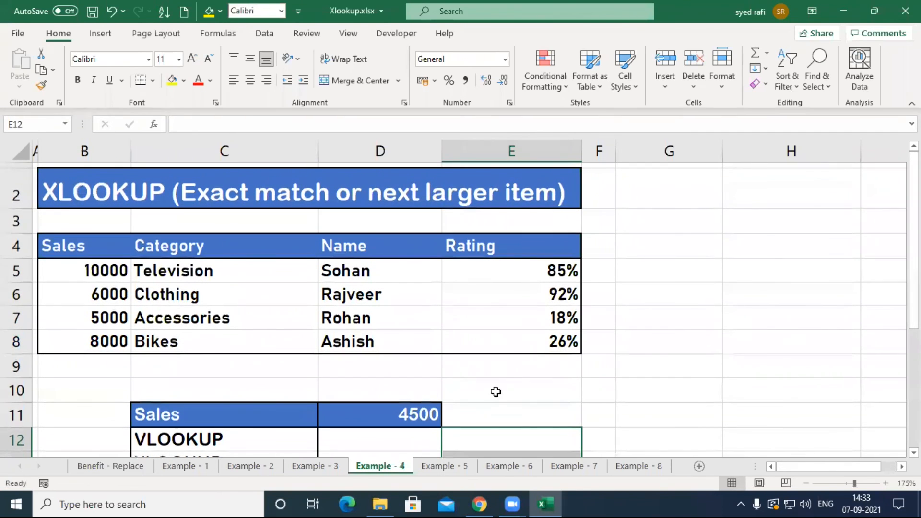
pyautogui.scroll(-1, 473, 408)
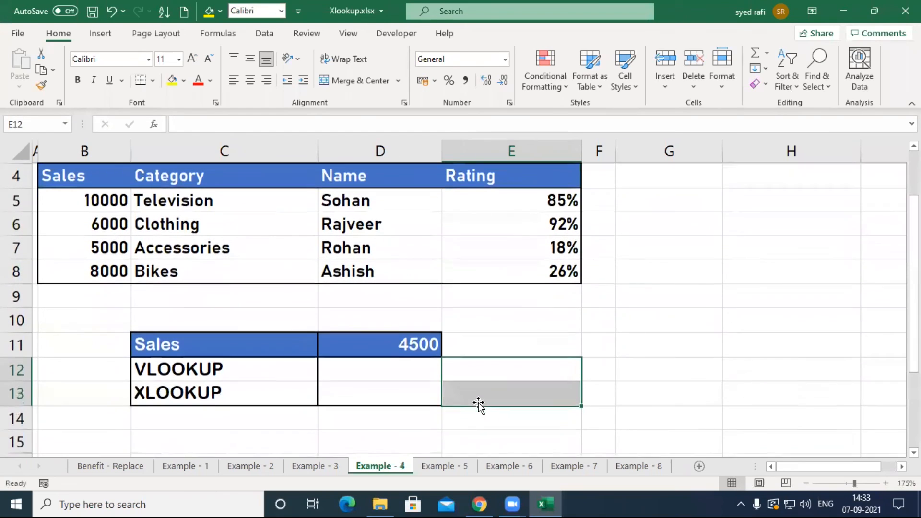
# Step: Start a VLOOKUP formula in D12 with lookup value D11 and table array B5:B8
pyautogui.click(383, 372)
pyautogui.write('=vl')
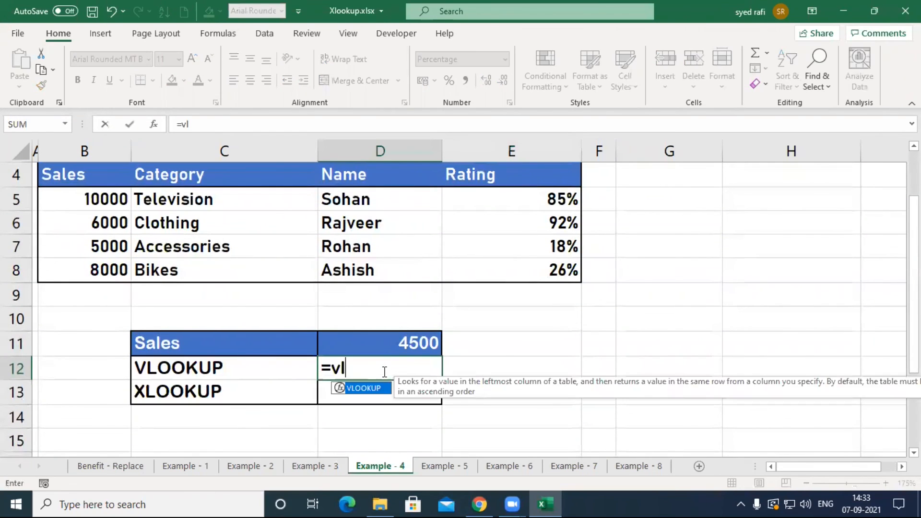
pyautogui.press('Tab')
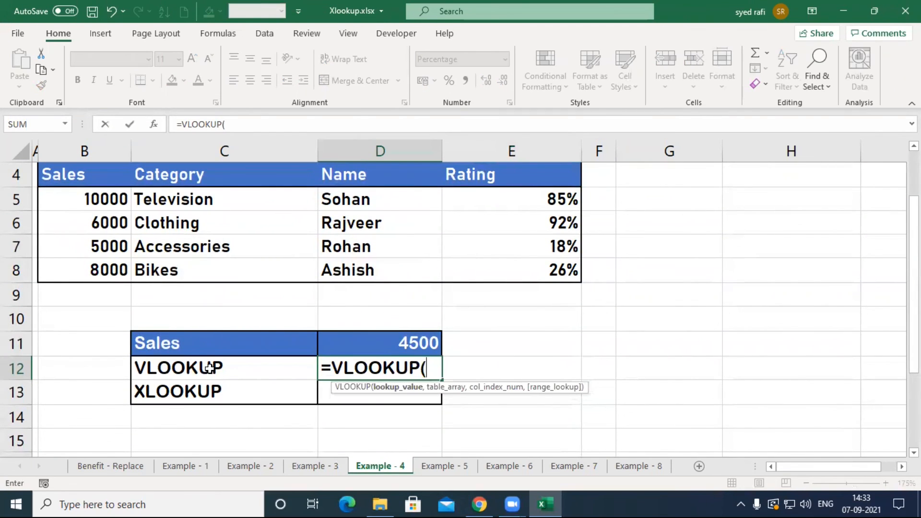
pyautogui.click(399, 352)
pyautogui.write(',')
pyautogui.moveTo(106, 200); pyautogui.dragTo(114, 272)
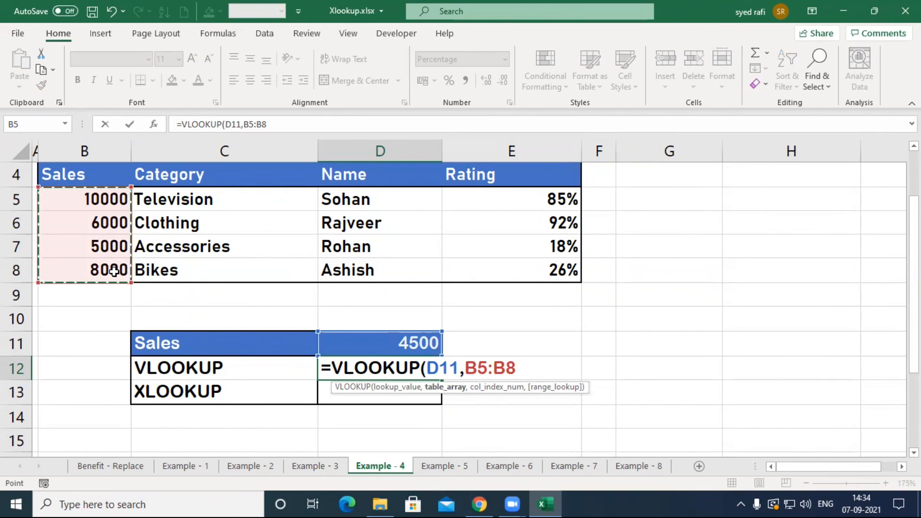
pyautogui.write(',')
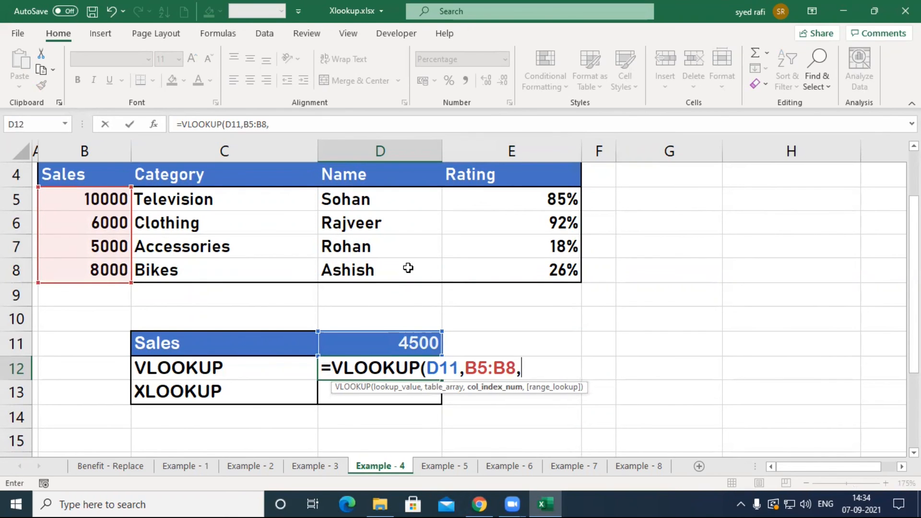
# Step: Finish the D12 VLOOKUP with E5:E8 as the column index argument and TRUE for approximate match
pyautogui.moveTo(547, 201); pyautogui.dragTo(551, 267)
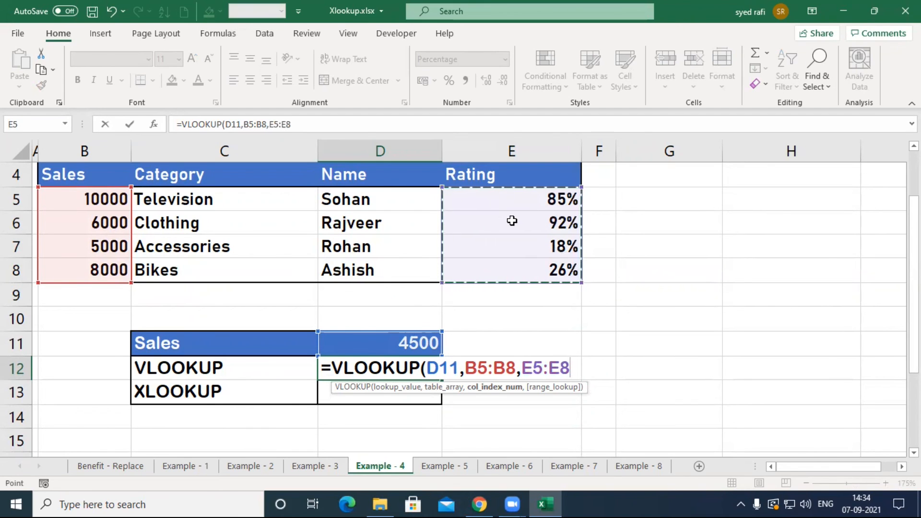
pyautogui.write(',')
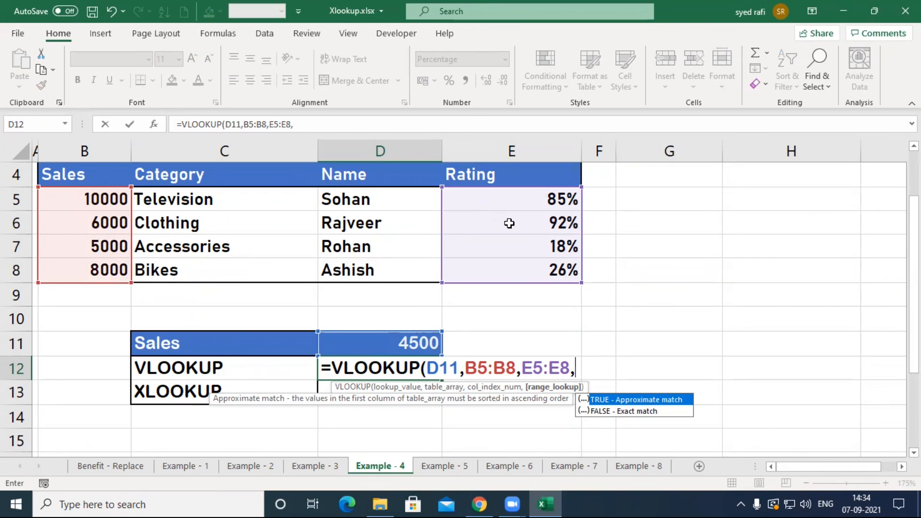
pyautogui.press('Tab')
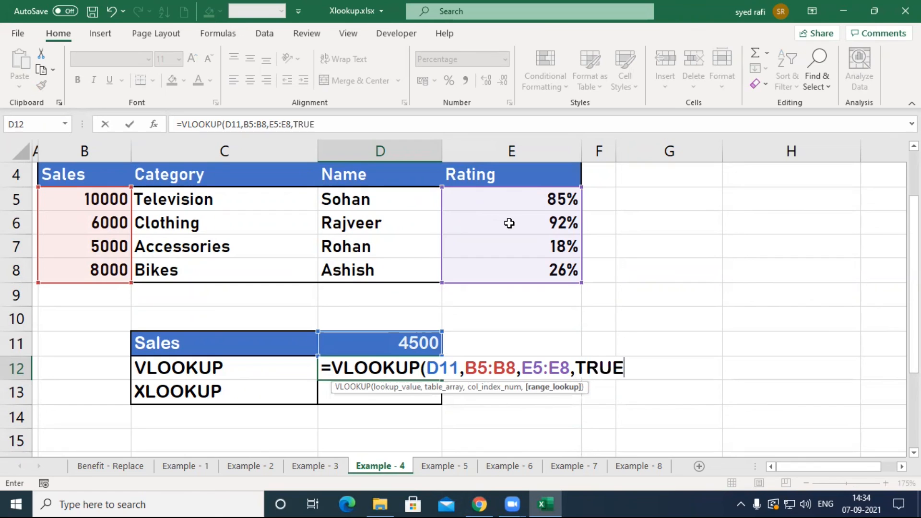
pyautogui.write(')')
pyautogui.hotkey('ctrl', 'Return')
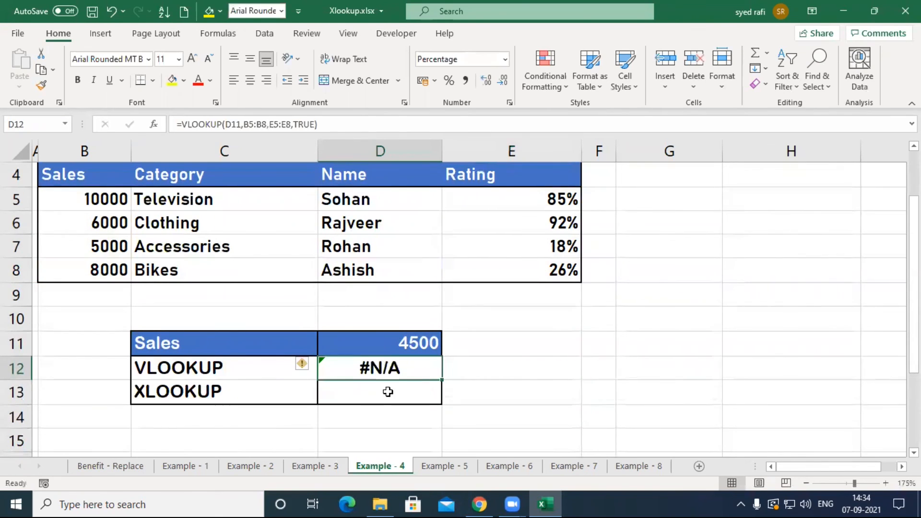
# Step: Review the ranges and the TRUE range_lookup argument of the VLOOKUP formula in D12
pyautogui.doubleClick(407, 365)
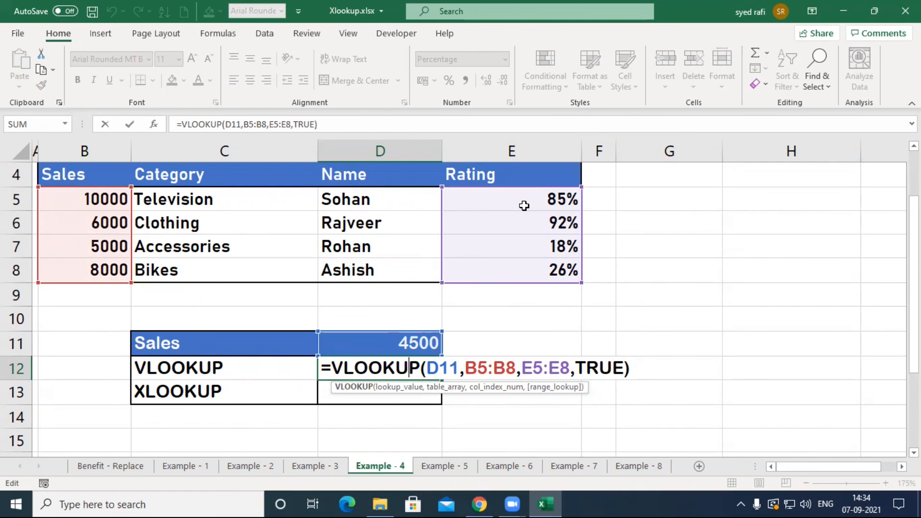
pyautogui.click(598, 368)
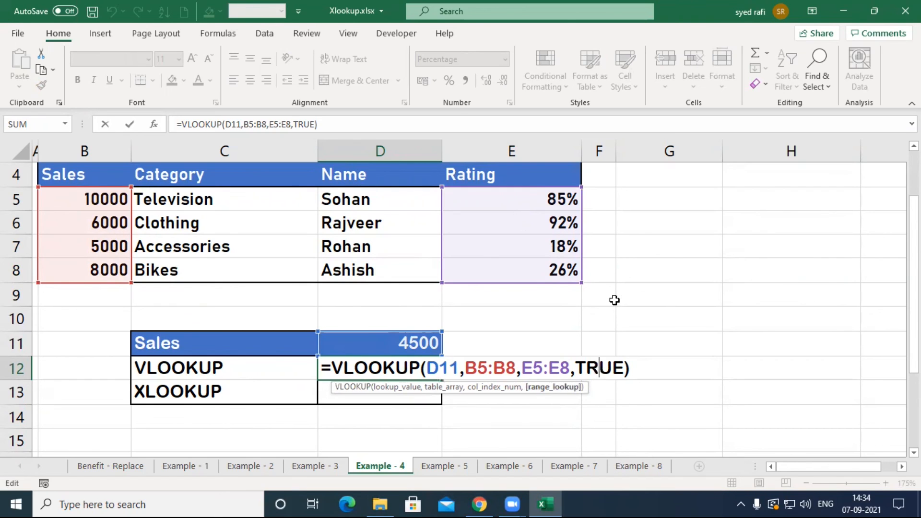